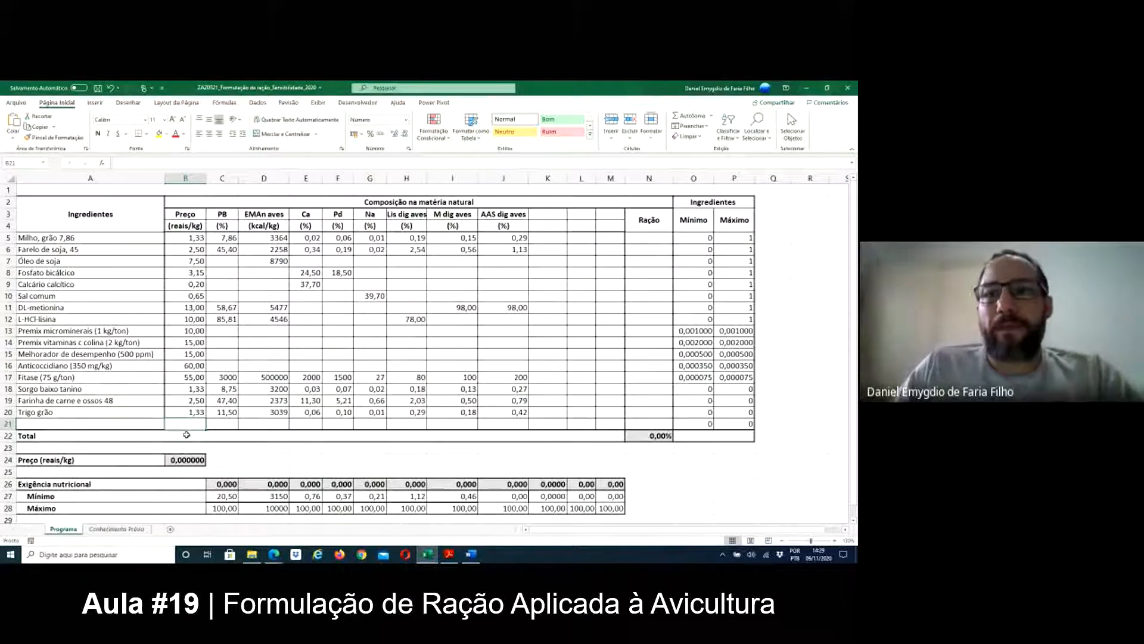
Examine the empty Ração column, its total, and the minimum and maximum nutritional requirements from PB to AAS dig aves
click(639, 237)
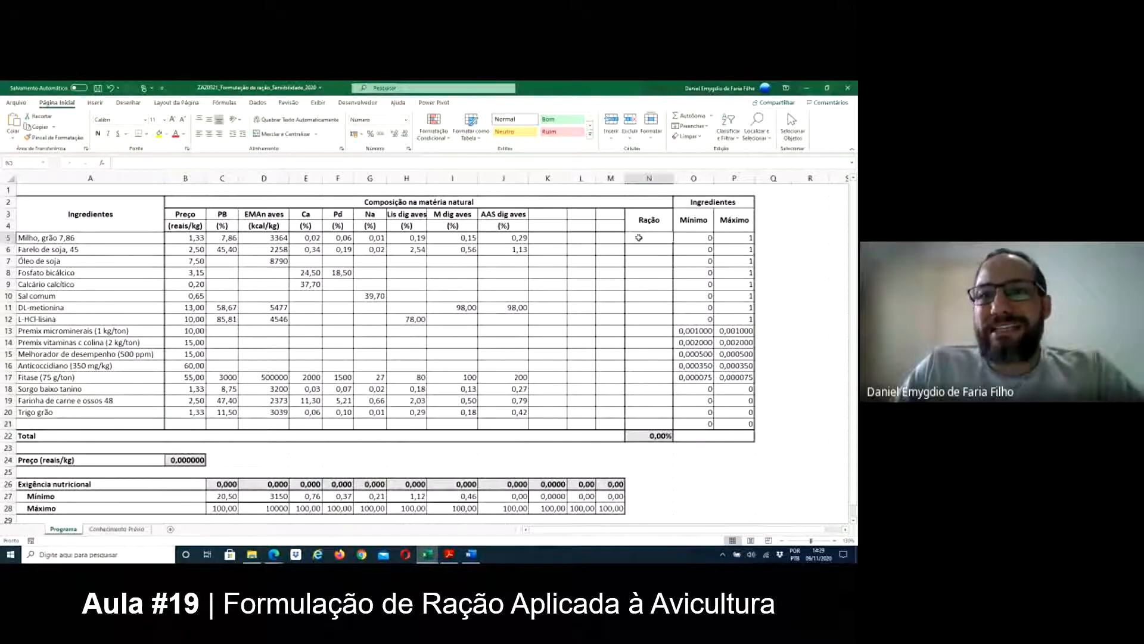
drag(639, 237, 658, 424)
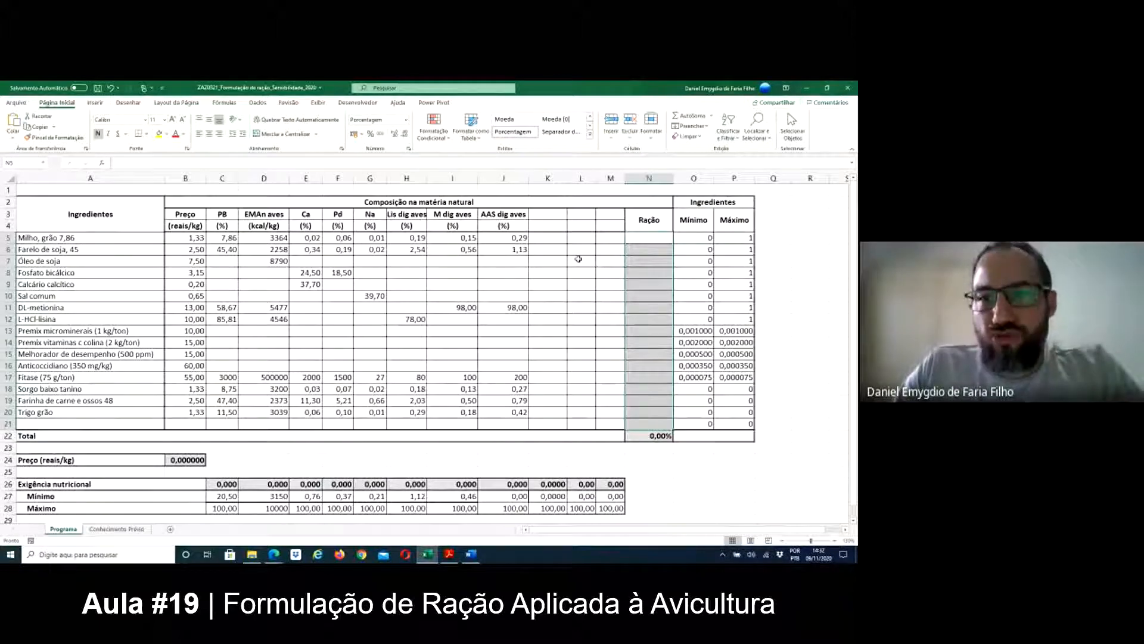
click(228, 498)
drag(229, 497, 500, 509)
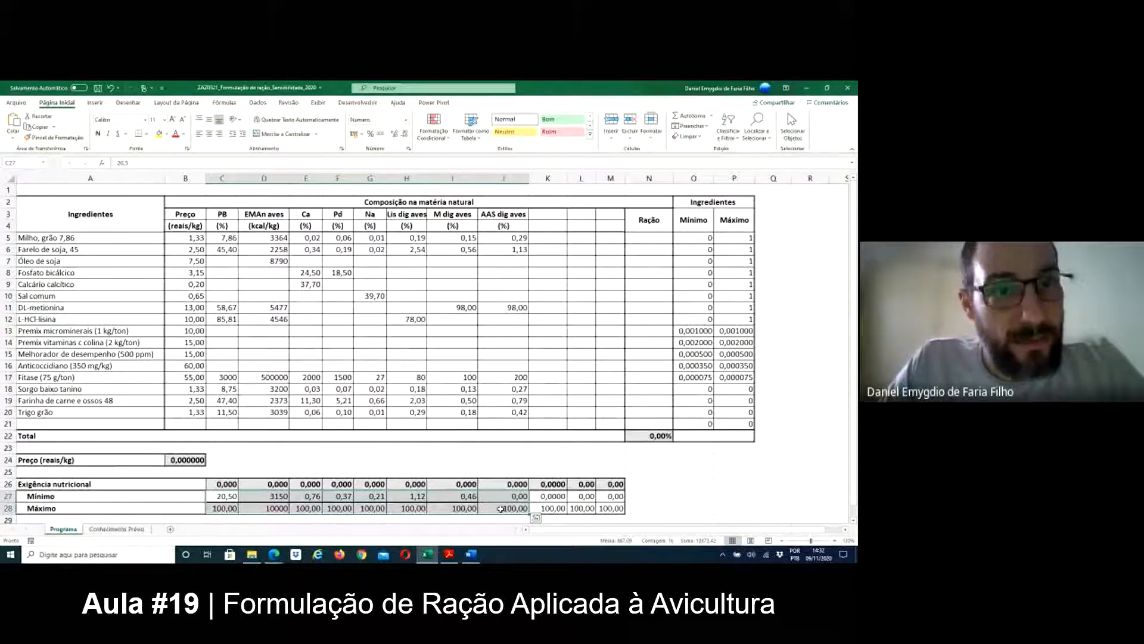
click(649, 438)
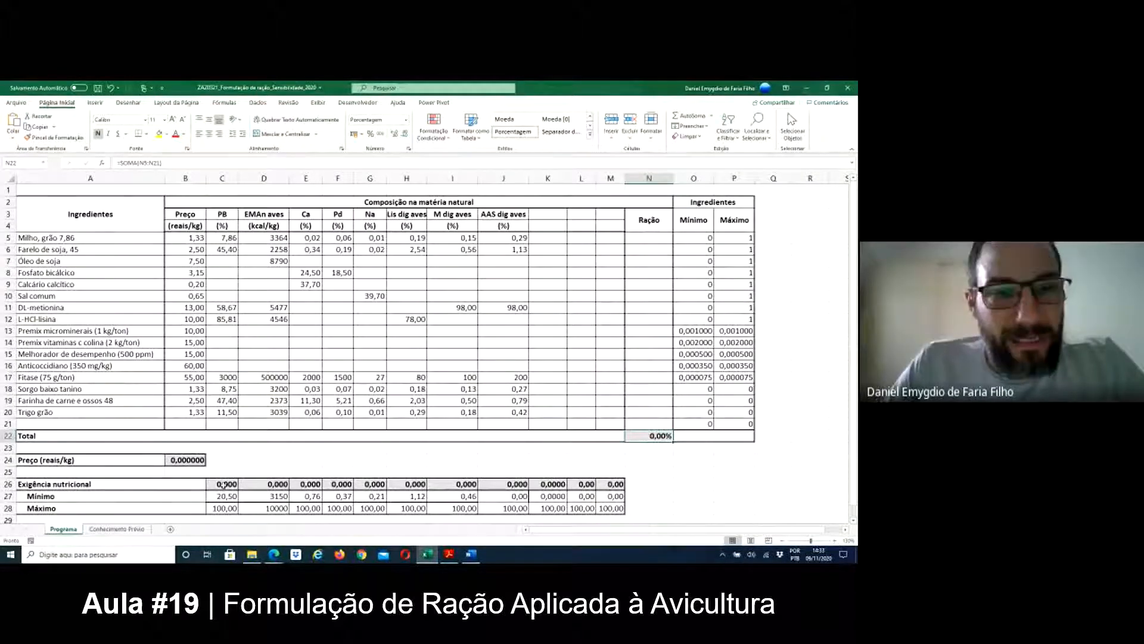
drag(220, 497, 452, 513)
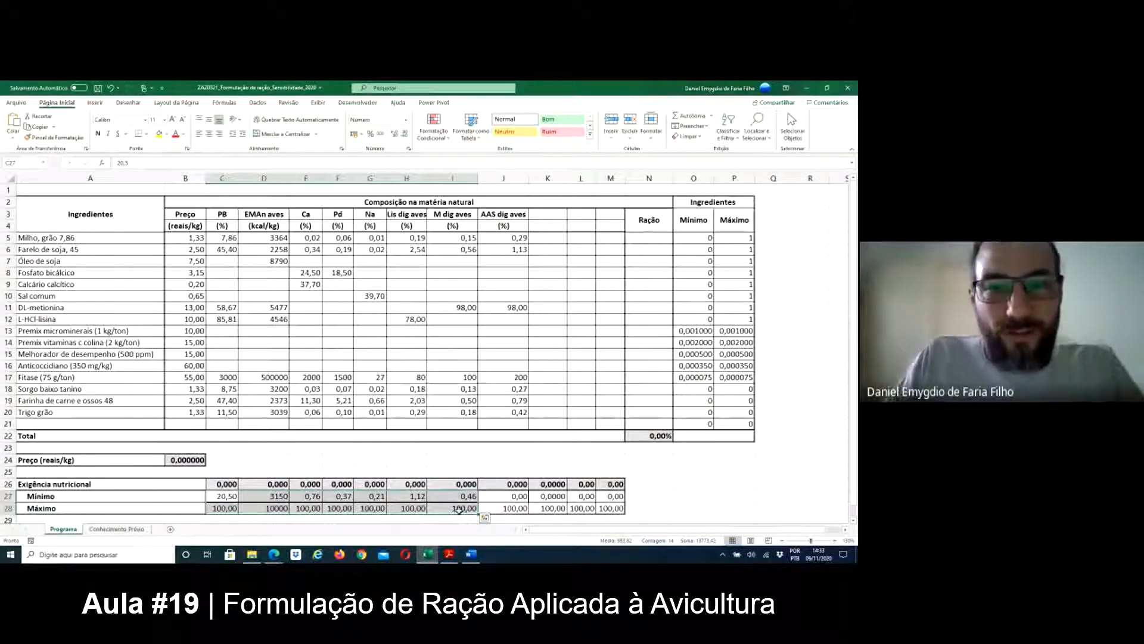
click(445, 458)
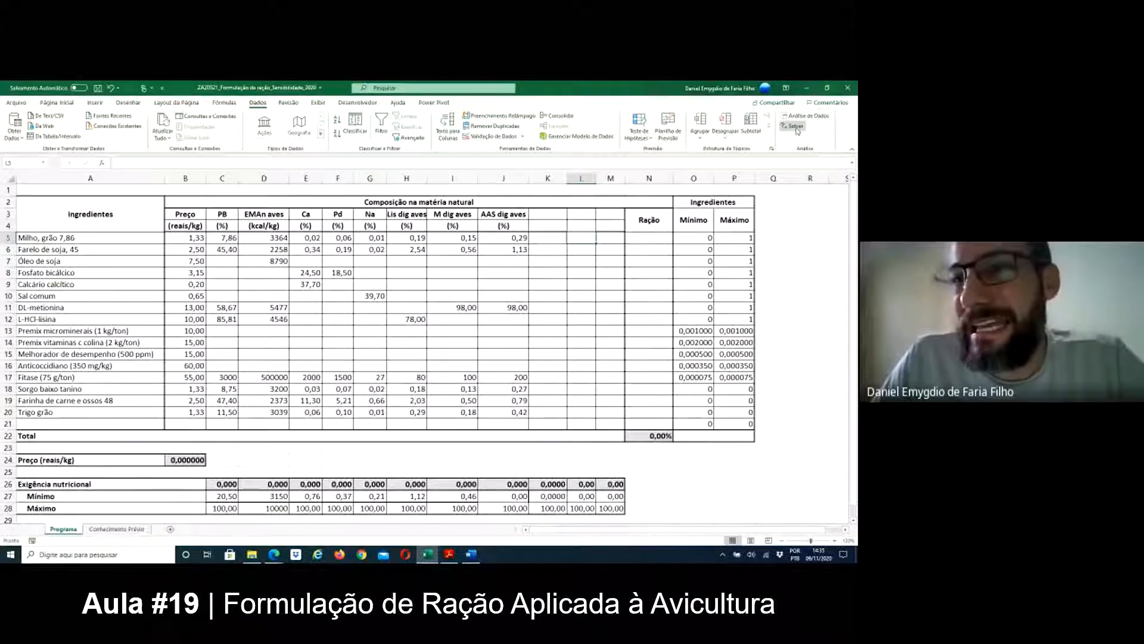
Solve the ration with the existing Solver parameters, keeping the solution and generating a Sensibilidade report
click(796, 127)
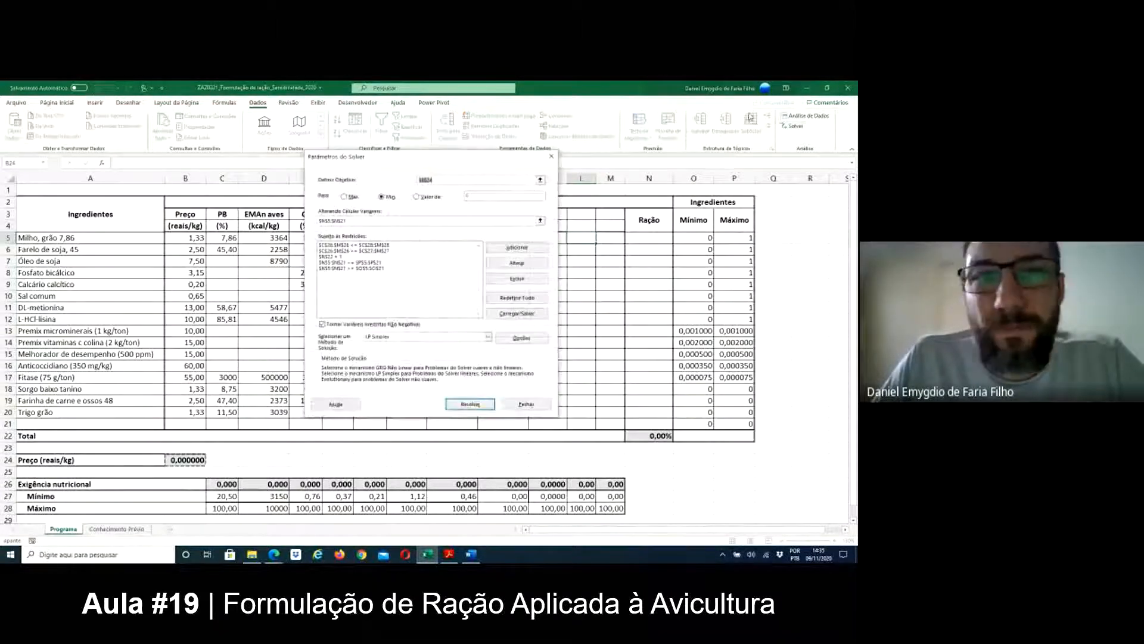
click(468, 405)
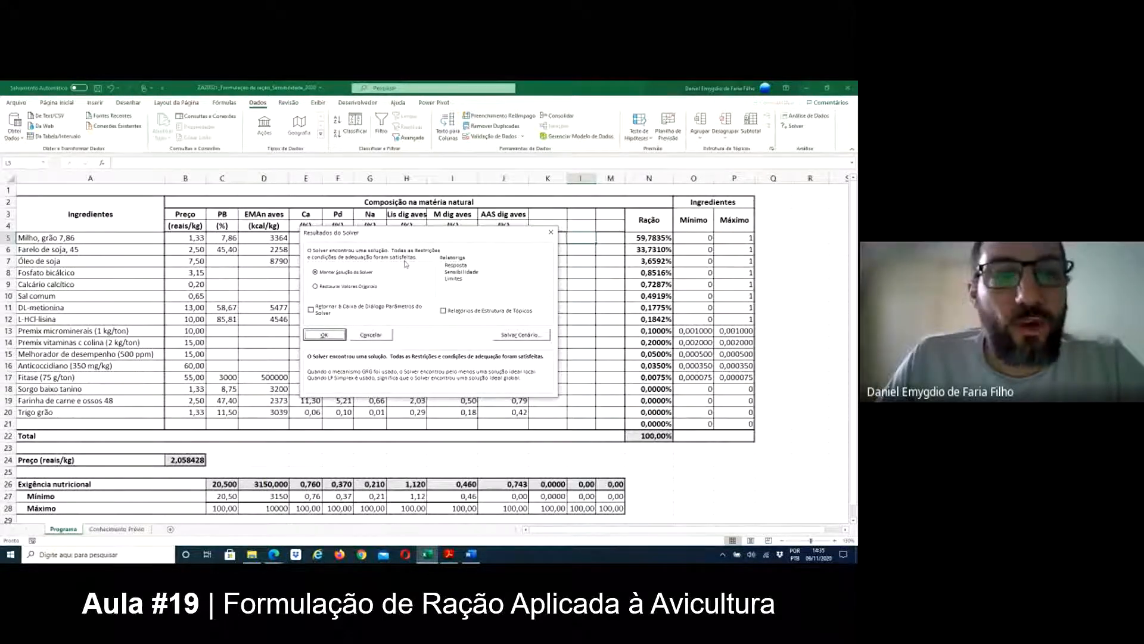
click(461, 273)
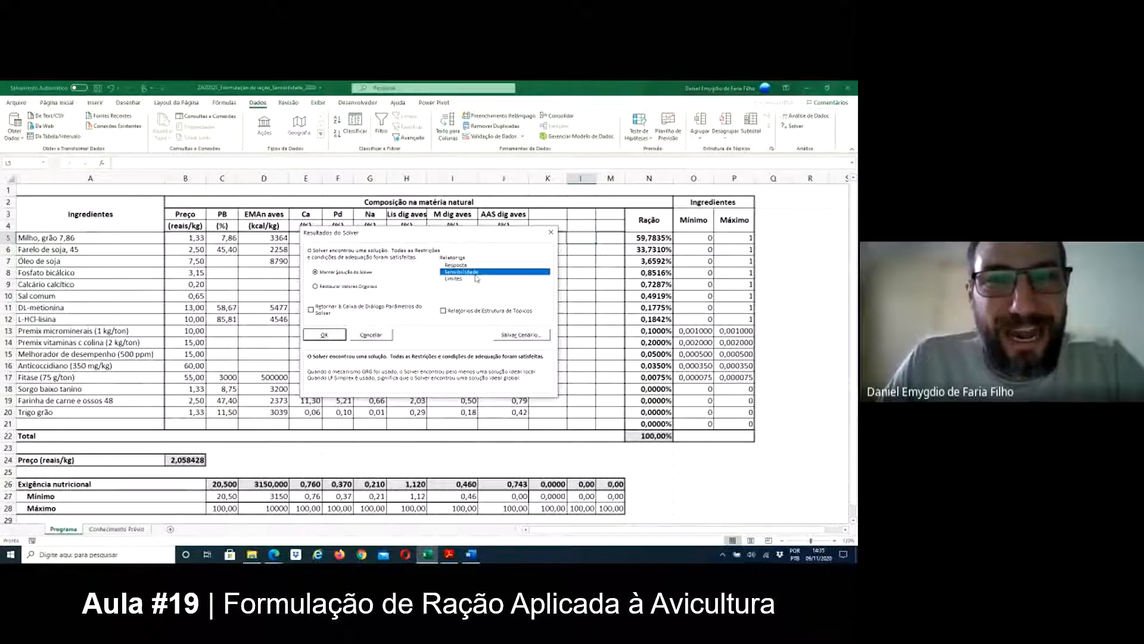
click(331, 337)
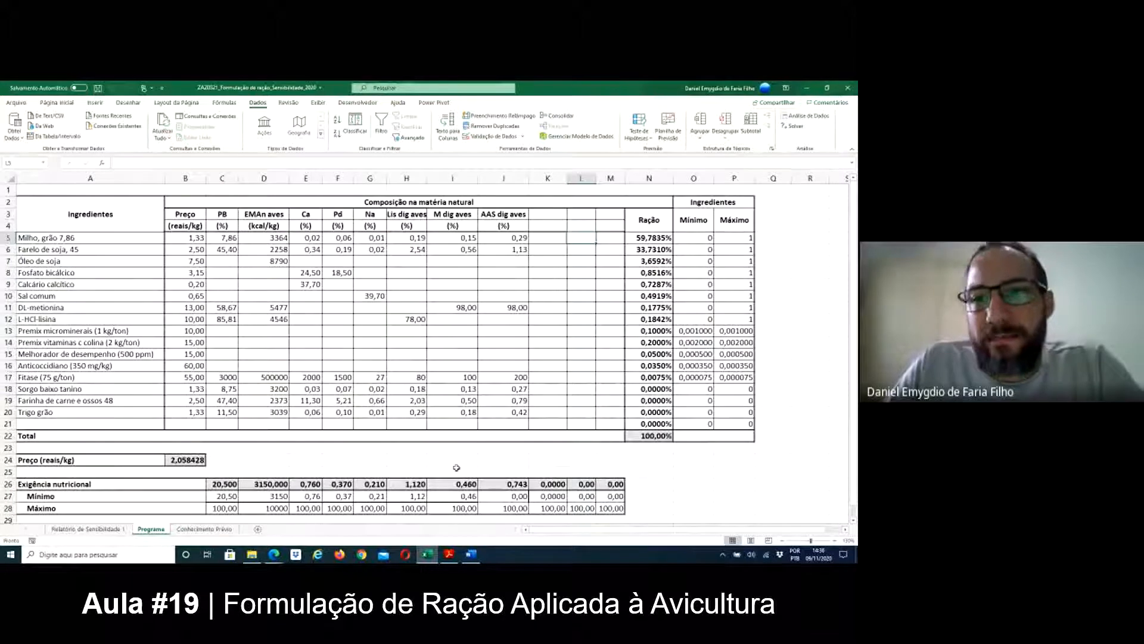
Review the solved Ração percentages ingredient by ingredient, comparing the premixes and additives with their minimum and maximum limits
click(633, 239)
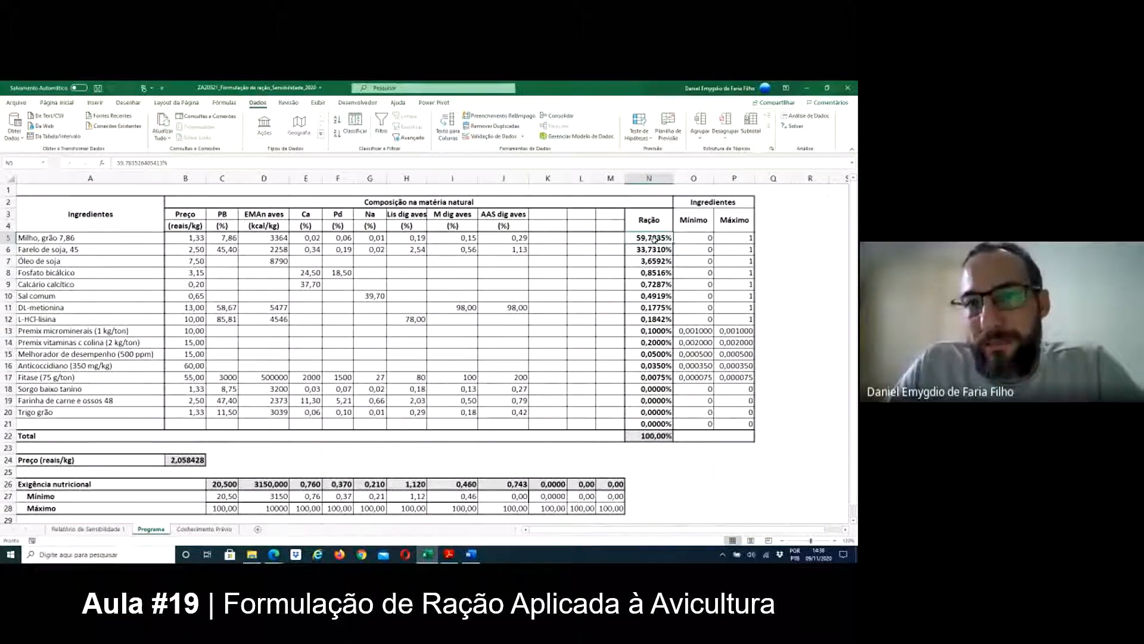
click(661, 274)
click(663, 285)
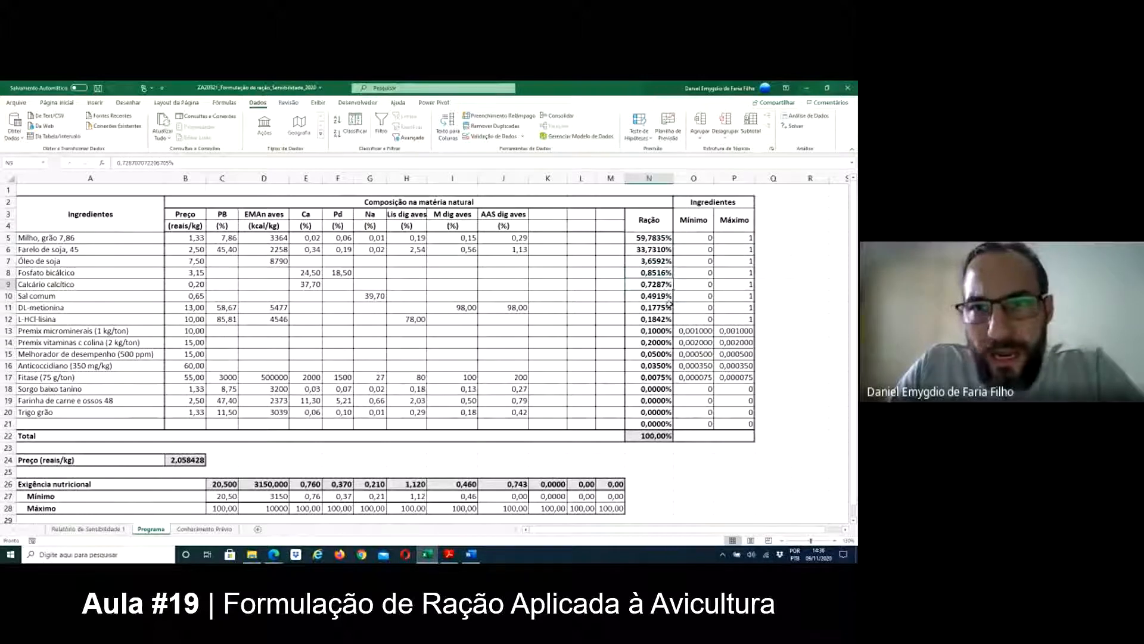
click(669, 297)
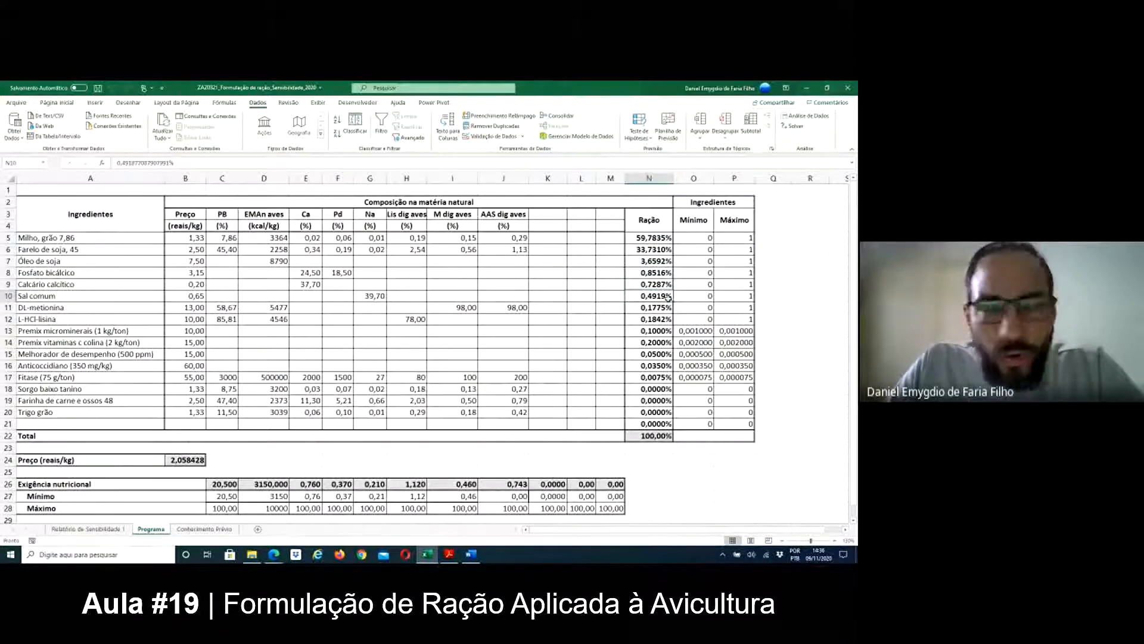
click(668, 309)
click(668, 320)
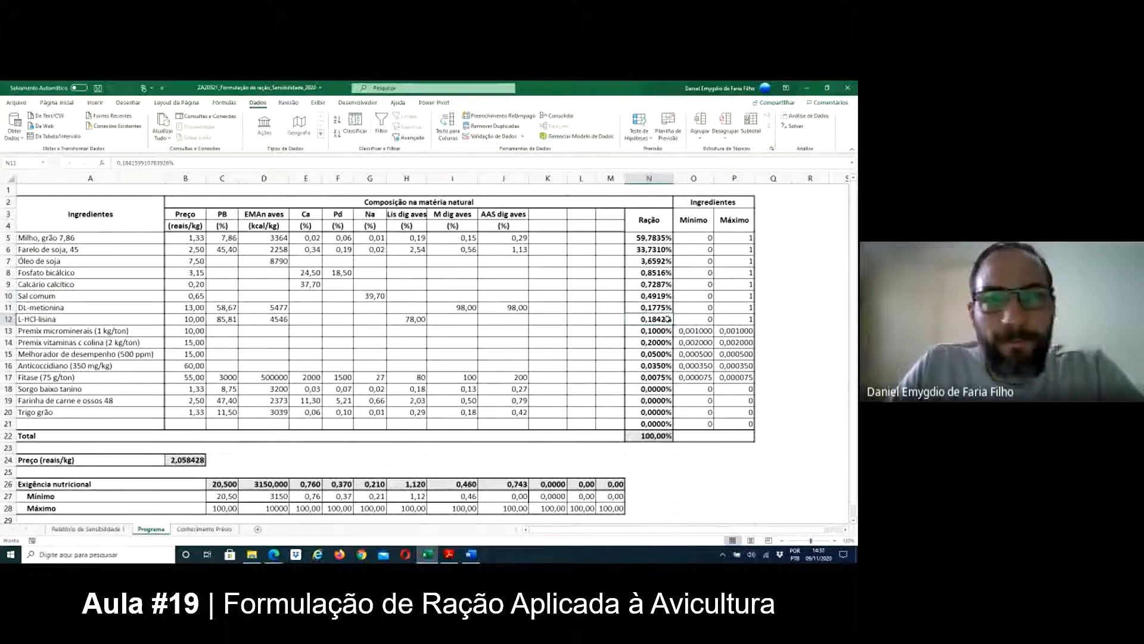
drag(663, 331, 728, 375)
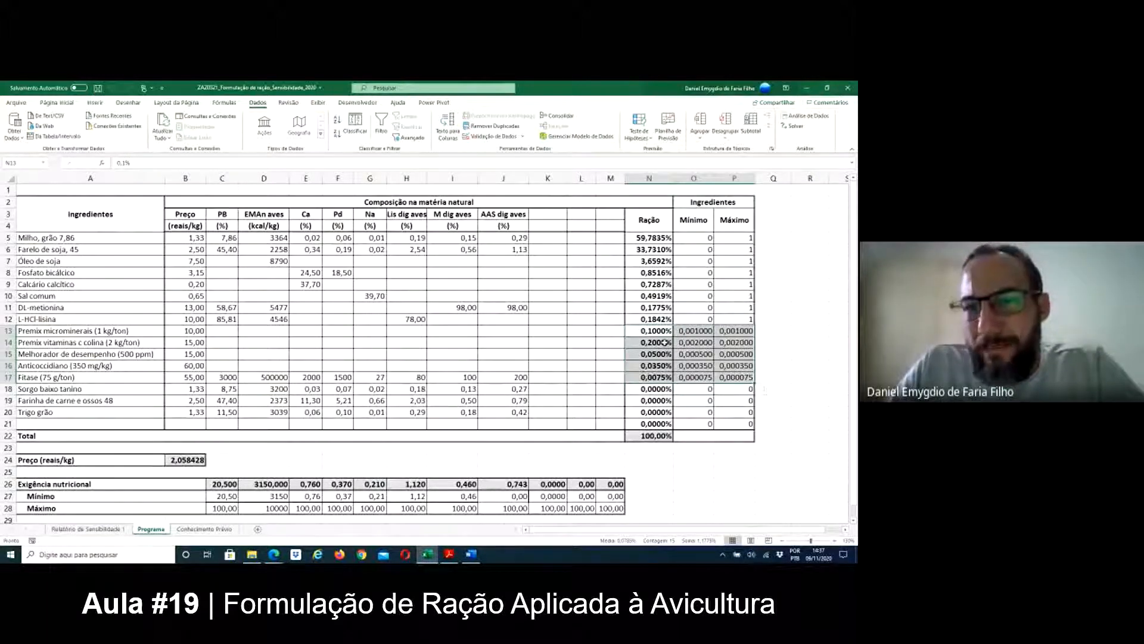
click(660, 391)
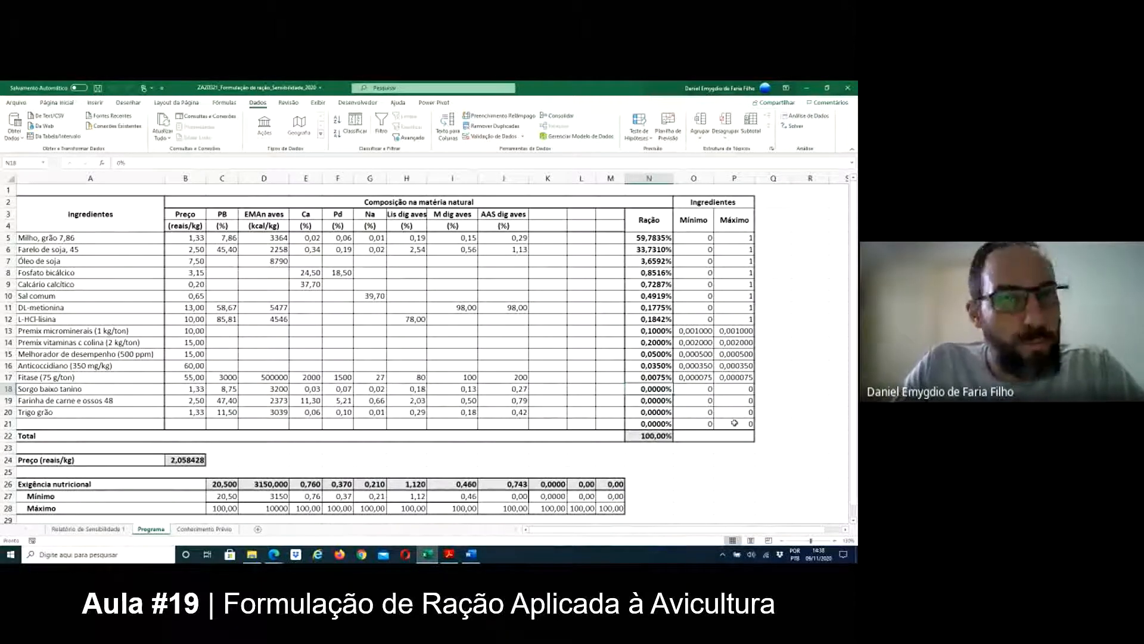
Check the ration's price per kg and the minimum nutritional requirements for PB, energy, Na, lysine and methionine
click(188, 461)
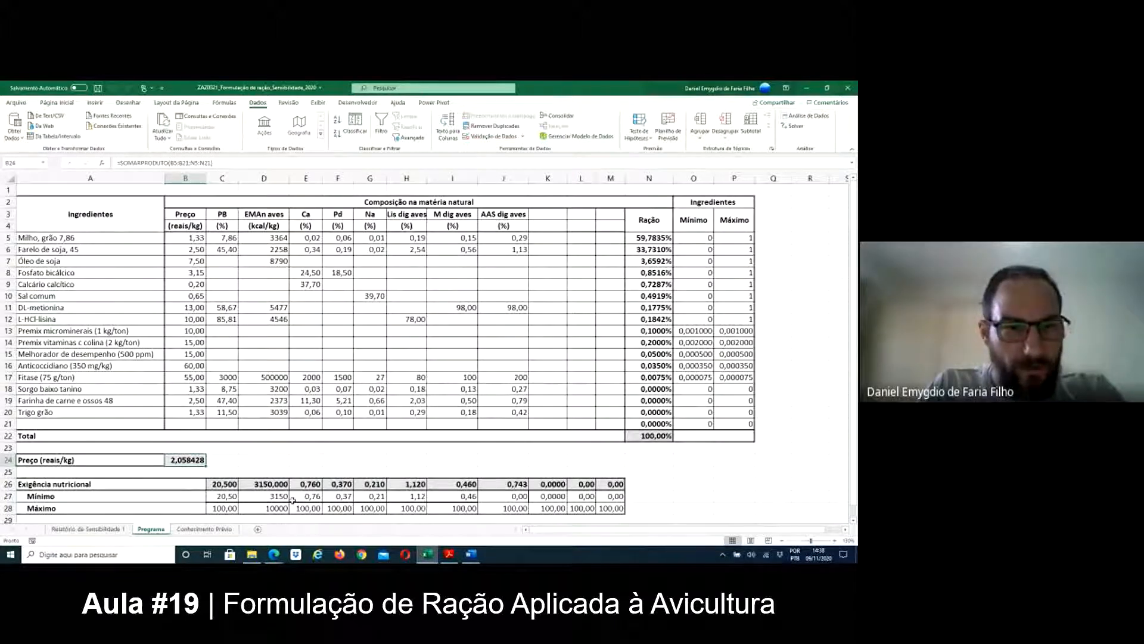
click(225, 497)
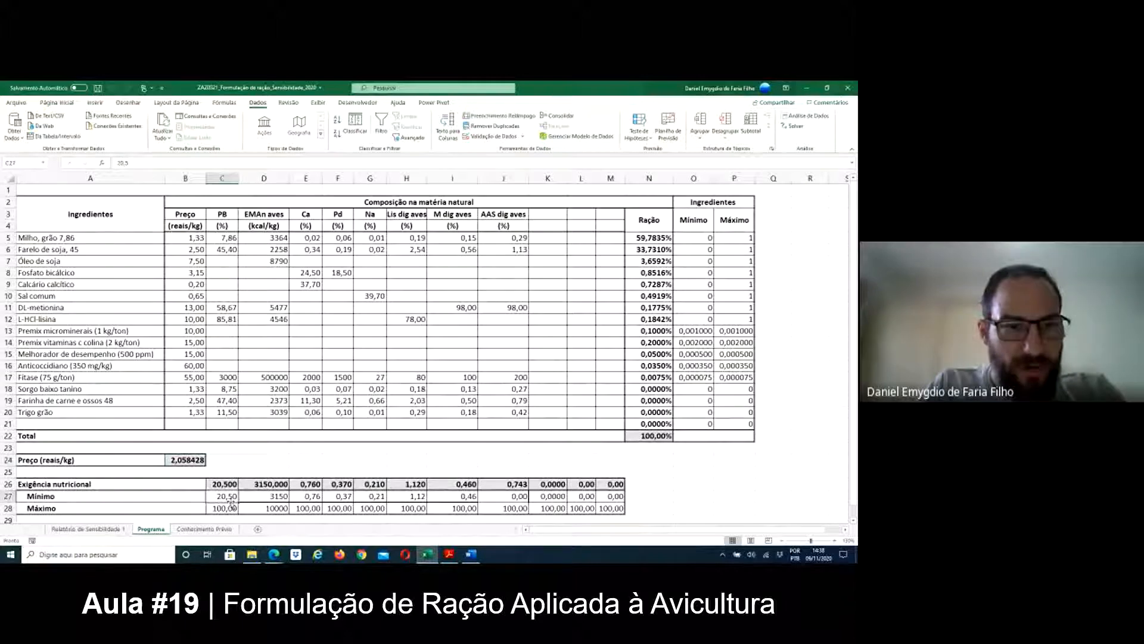
click(272, 497)
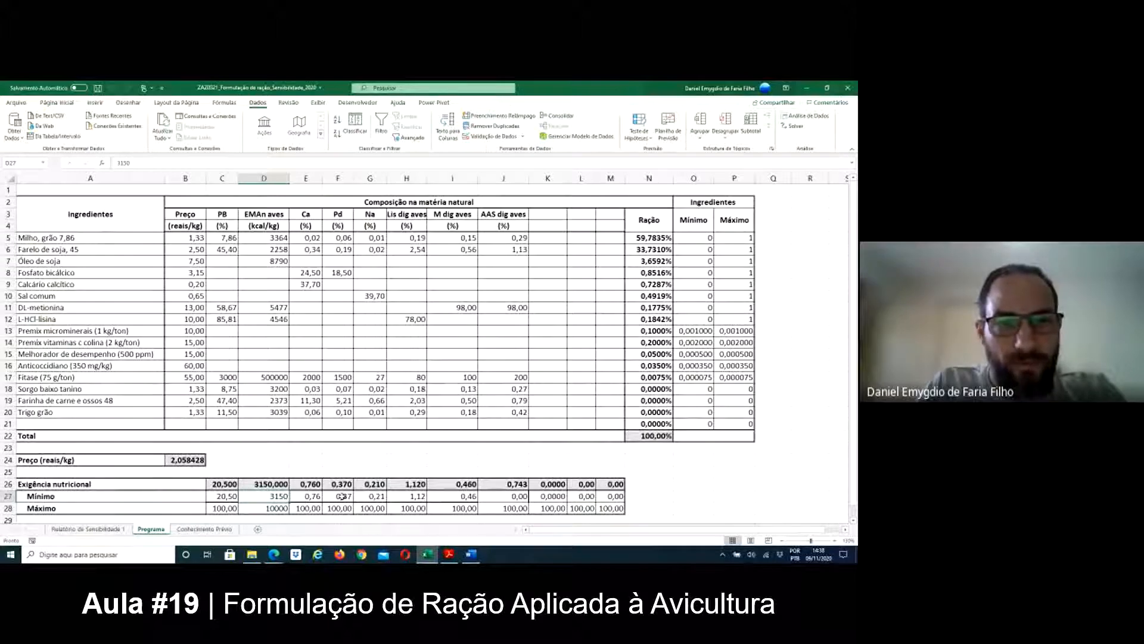
click(370, 496)
click(447, 496)
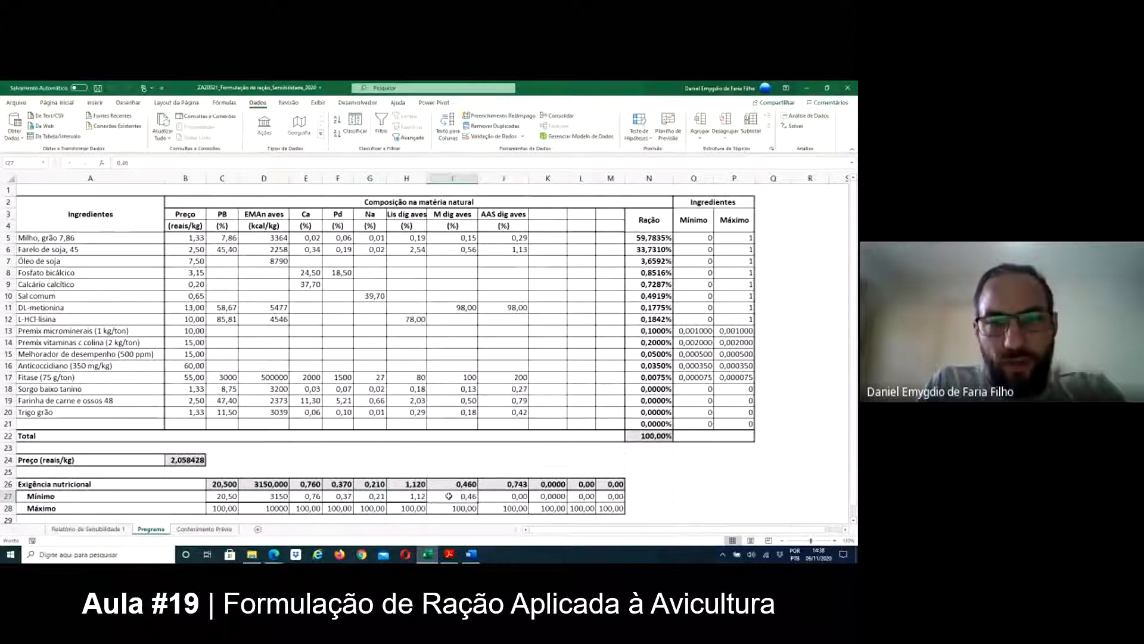
click(419, 497)
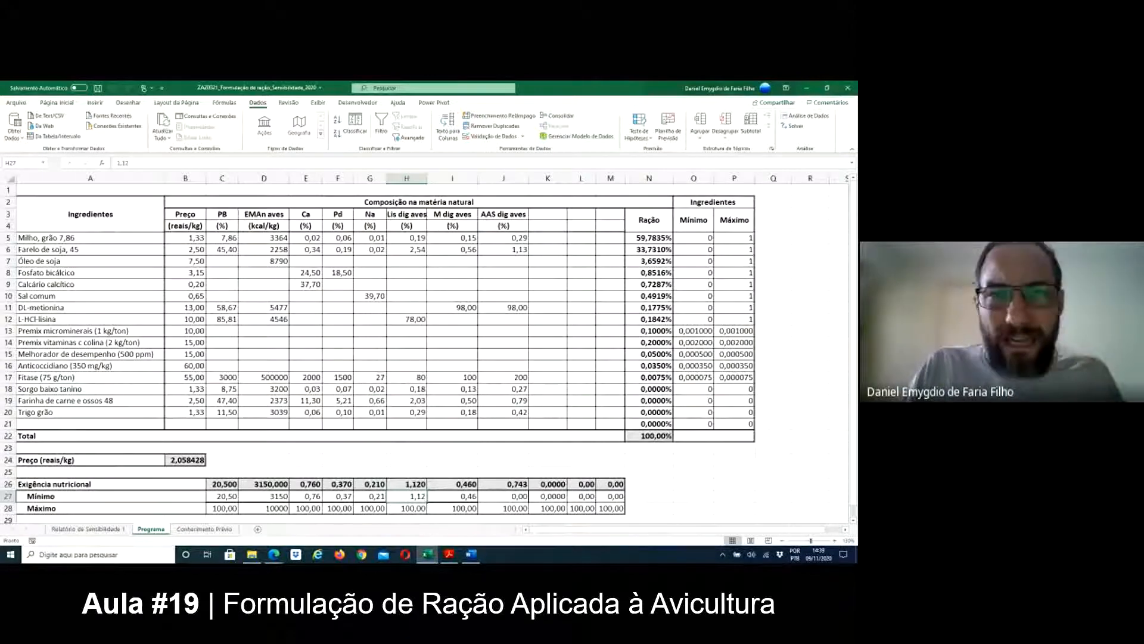
Open the Relatório de Sensibilidade 1 sheet and examine the ingredient names in the Células Variáveis table at a readable size
click(109, 528)
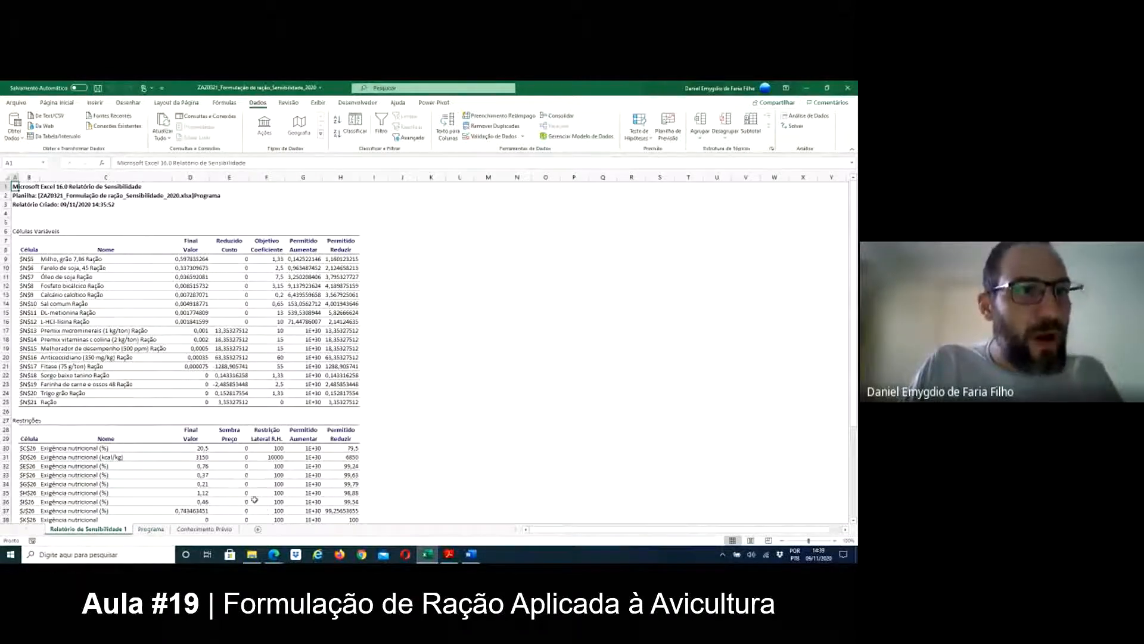
ctrl+scroll(254, 500, up, 3)
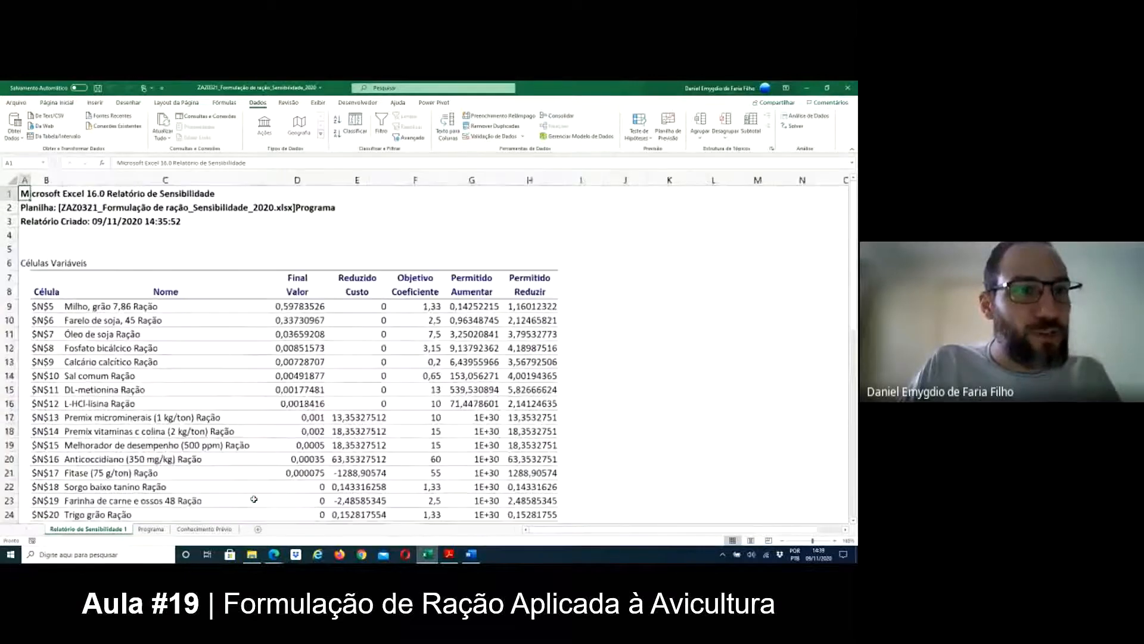
ctrl+scroll(254, 499, up, 1)
scroll(254, 500, down, 1)
ctrl+scroll(254, 499, up, 1)
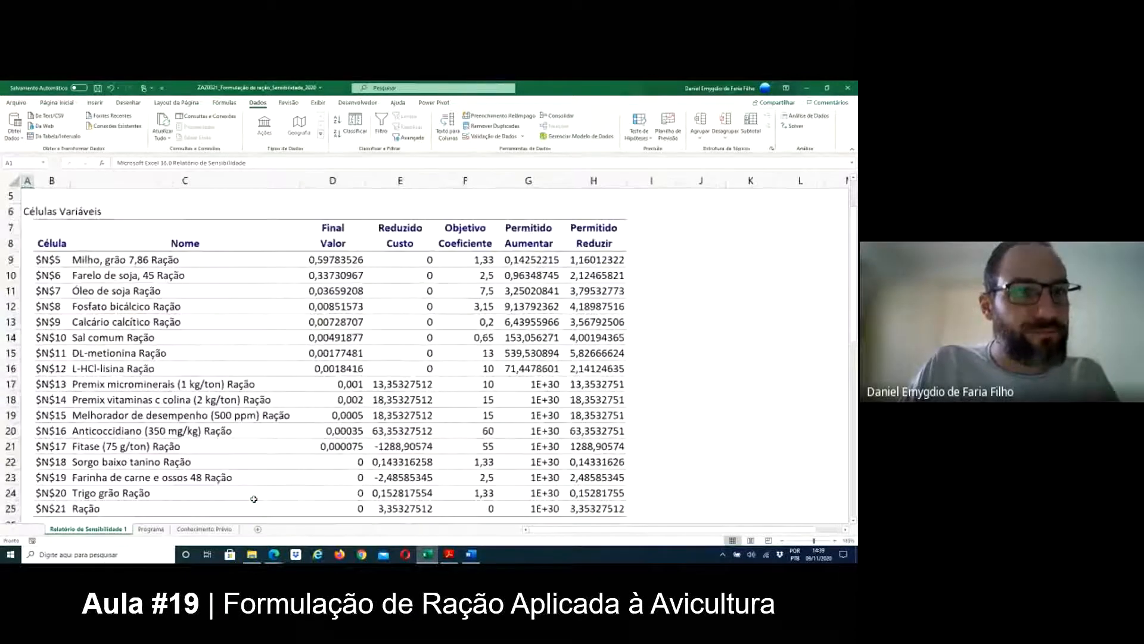
click(853, 520)
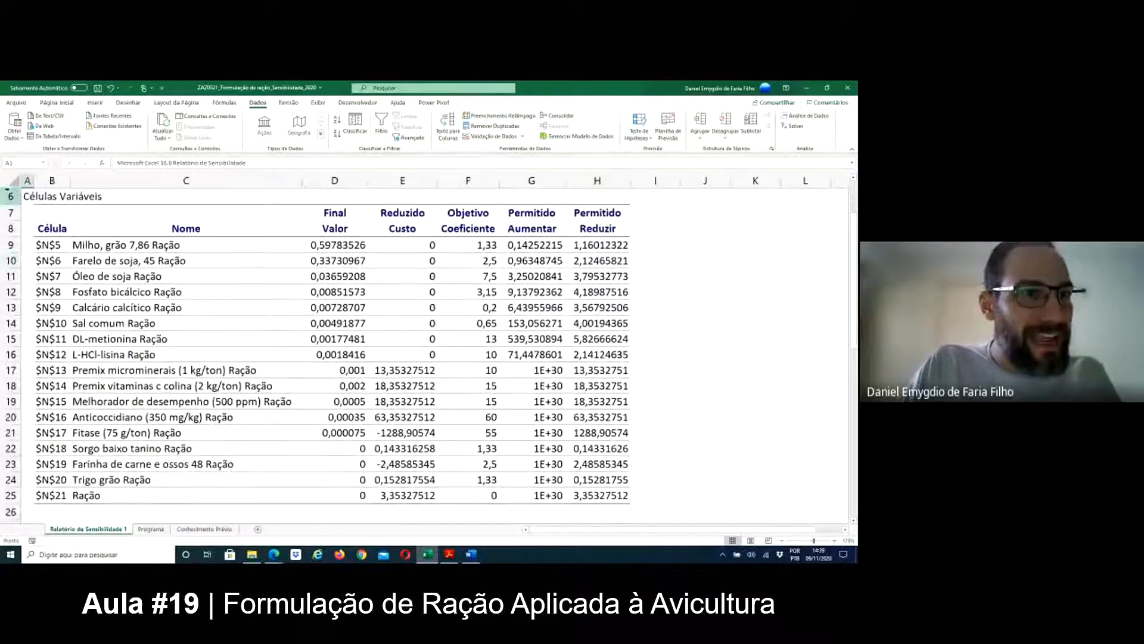
click(80, 228)
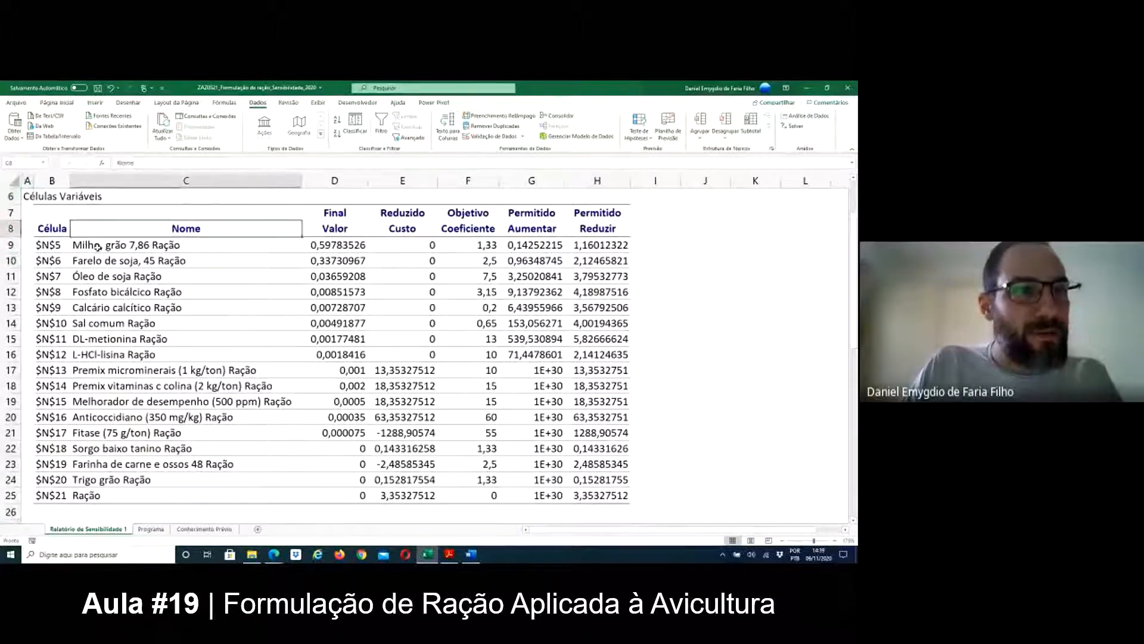
click(98, 246)
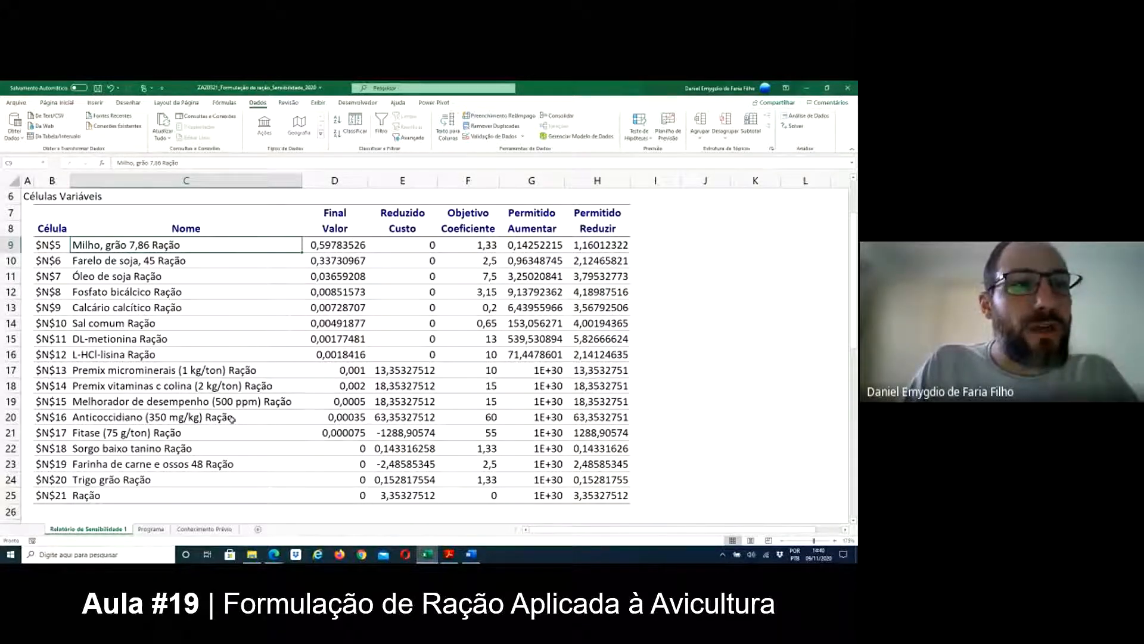
Look through the Restrições table of the sensitivity report, from the nutritional requirements down to the ration total
scroll(232, 419, down, 6)
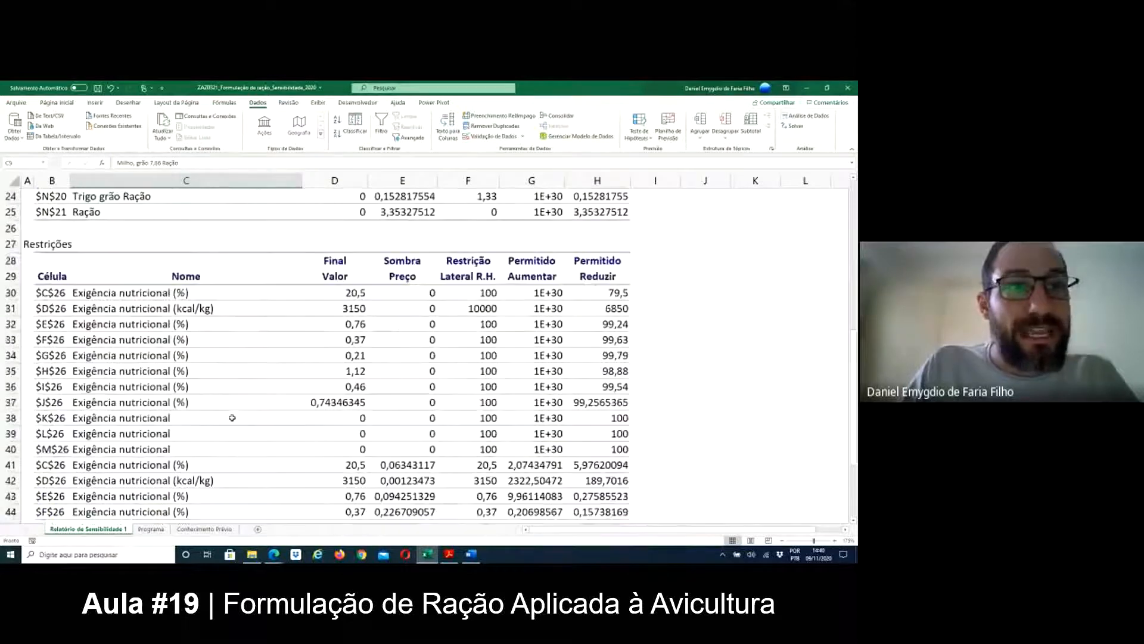
scroll(232, 417, down, 1)
click(28, 197)
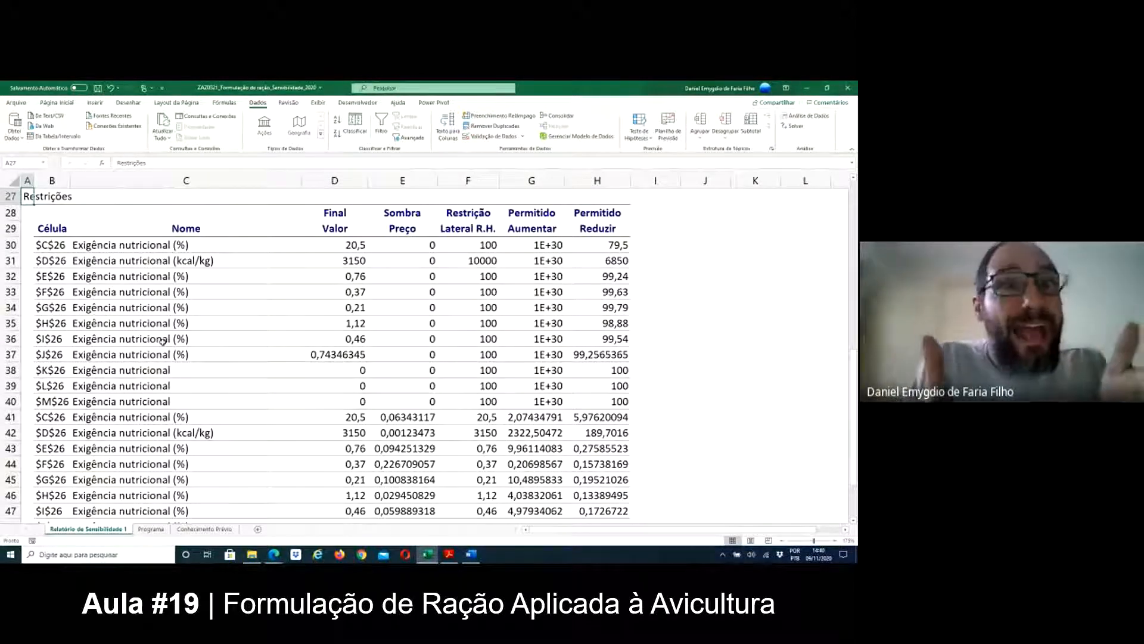
scroll(165, 338, down, 3)
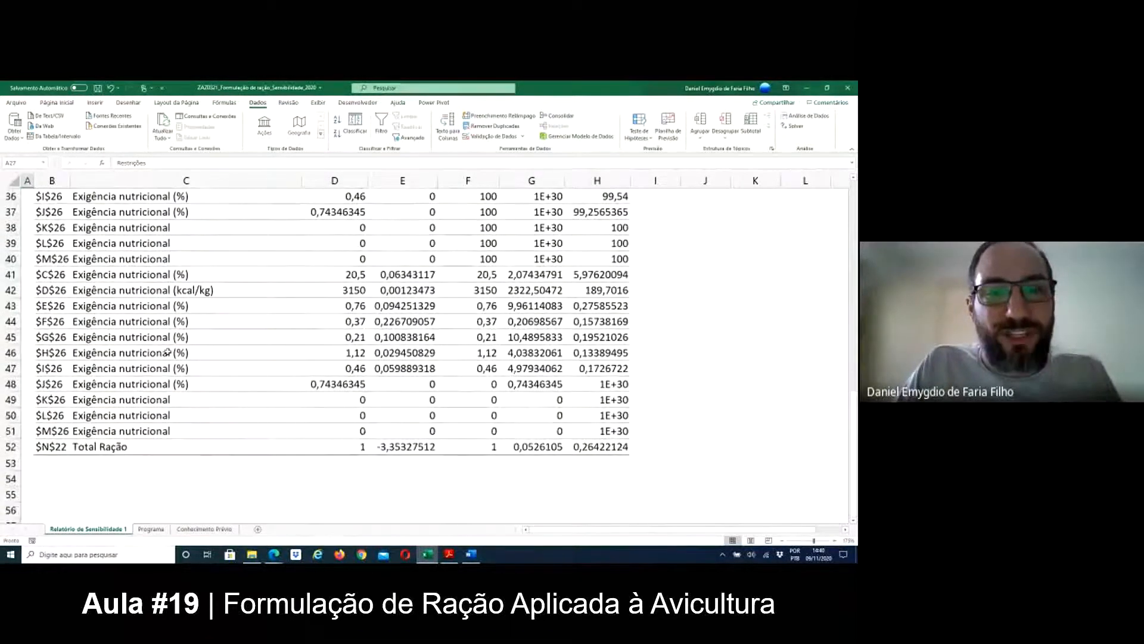
scroll(168, 361, up, 2)
scroll(168, 360, up, 2)
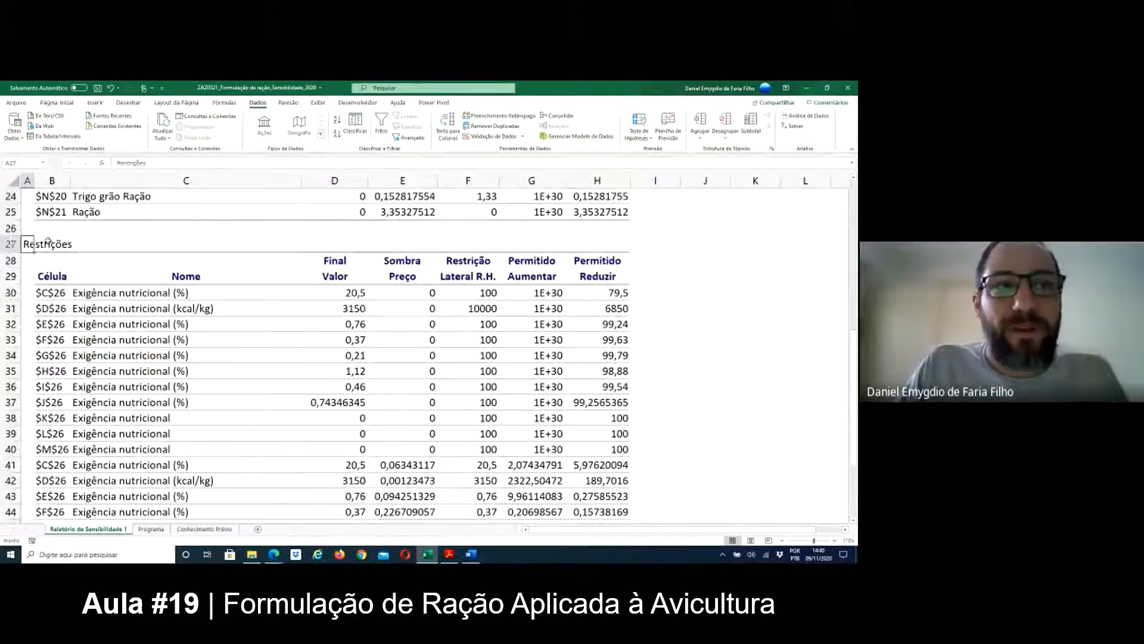
Examine the Final Valor column in the Células Variáveis table, comparing ingredients used in the ration with the unused ones and their Reduzido Custo
scroll(151, 267, up, 5)
scroll(151, 266, up, 2)
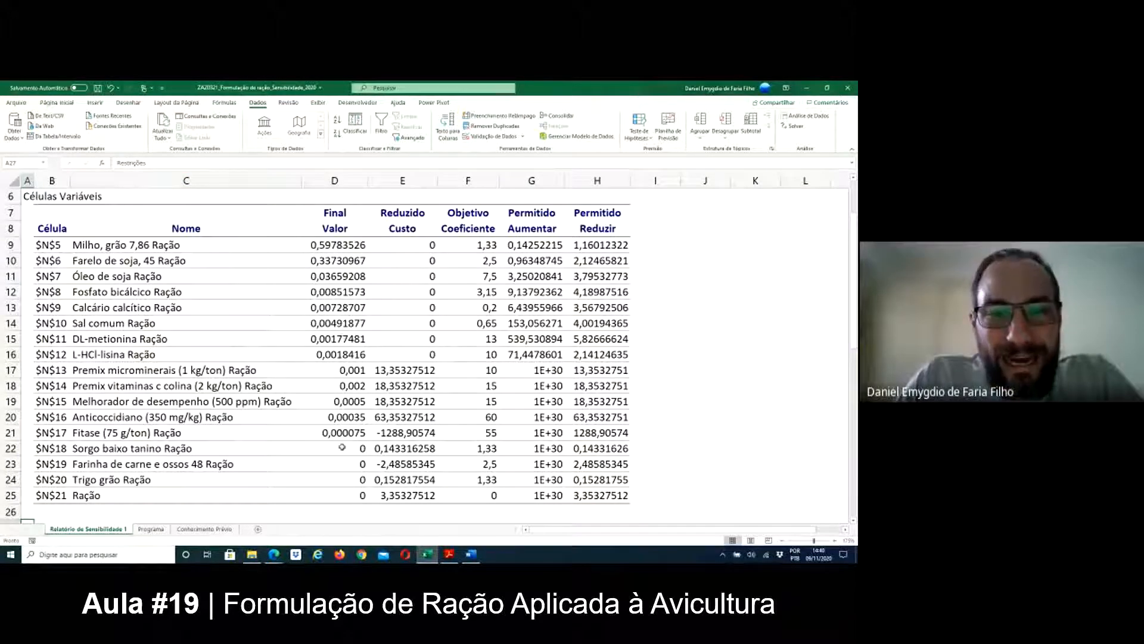
mouse_move(342, 448)
mouse_down()
mouse_move(411, 464)
mouse_move(421, 493)
mouse_up()
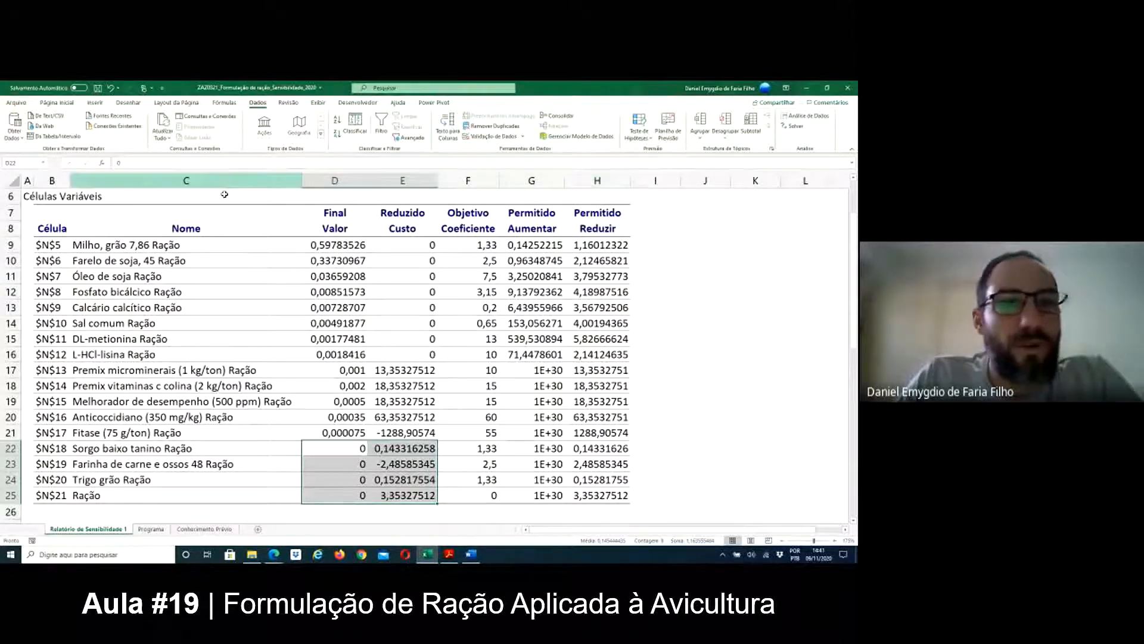
drag(323, 244, 332, 427)
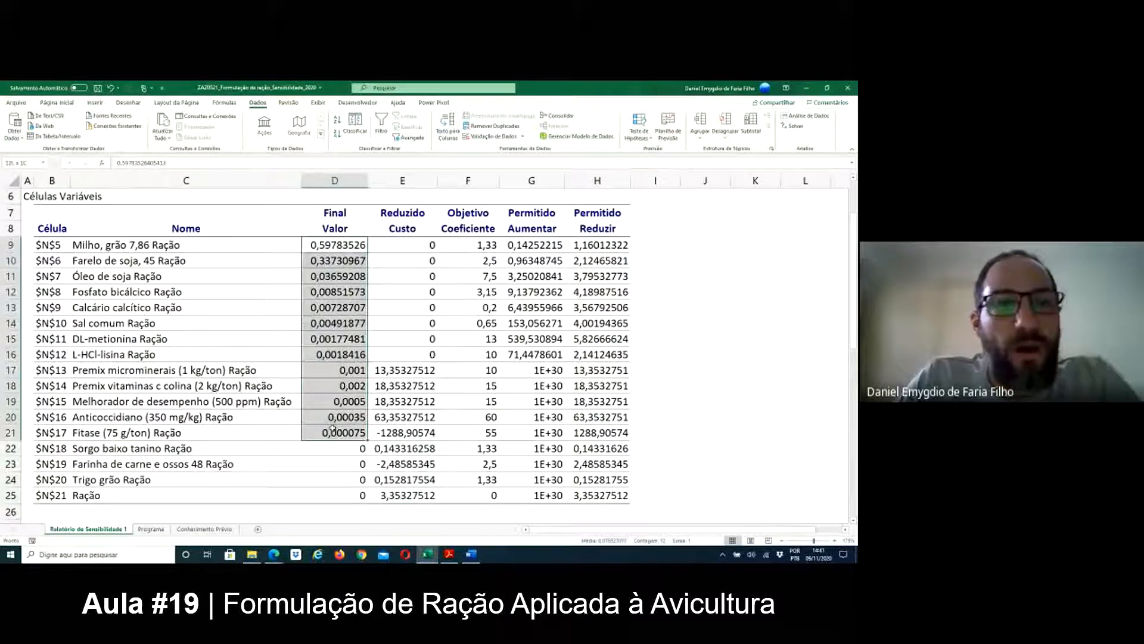
click(322, 216)
drag(323, 227, 329, 498)
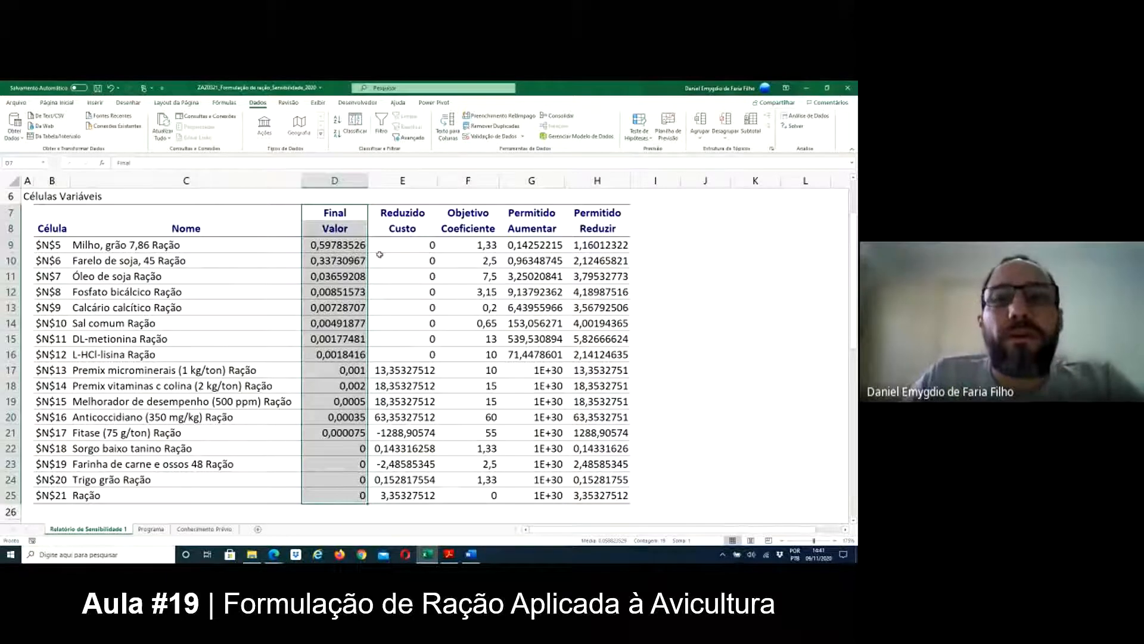
Examine the Objetivo Coeficiente column and the Final Valor of the ingredients from L-HCl-lisina to Fitase in the Células Variáveis table
drag(440, 212, 482, 490)
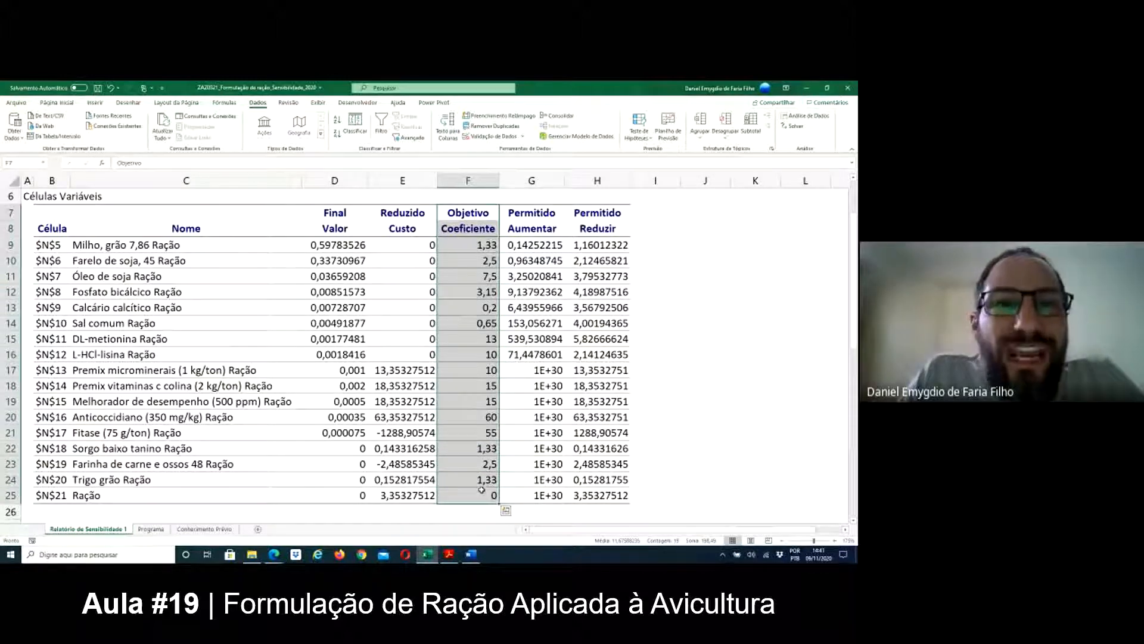
click(339, 355)
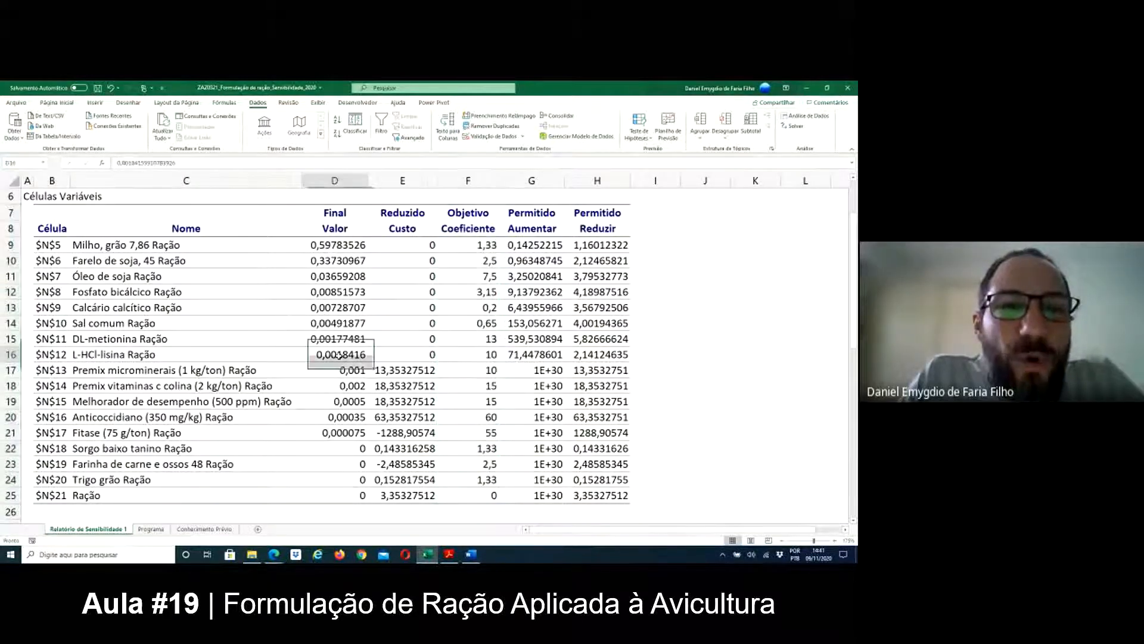
click(339, 370)
click(340, 385)
click(340, 401)
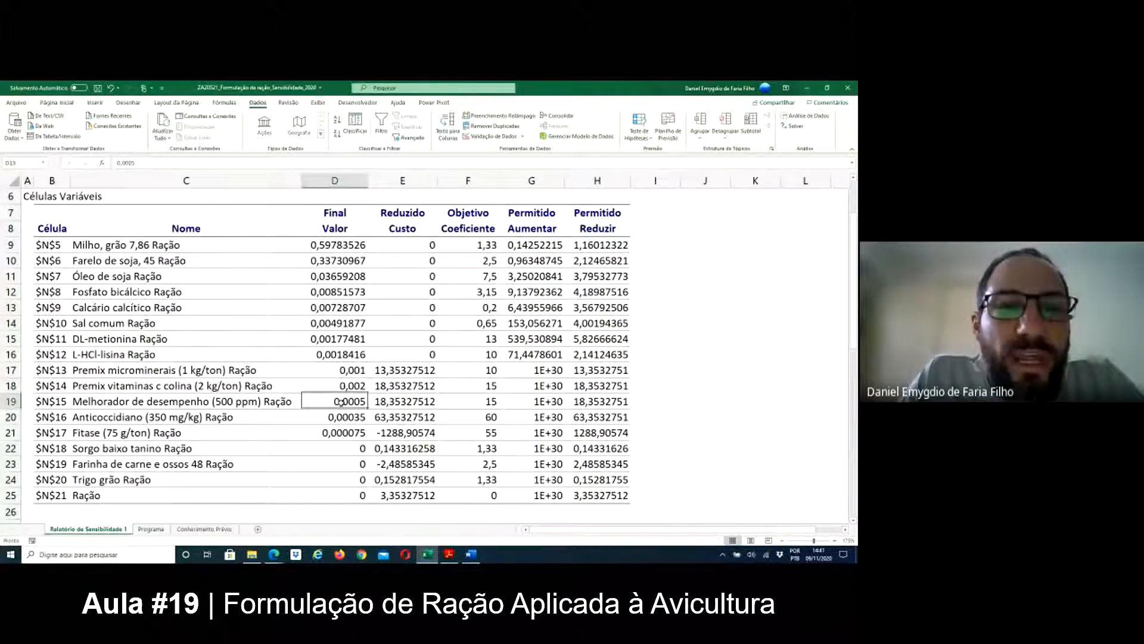
key(Down)
key(Down)
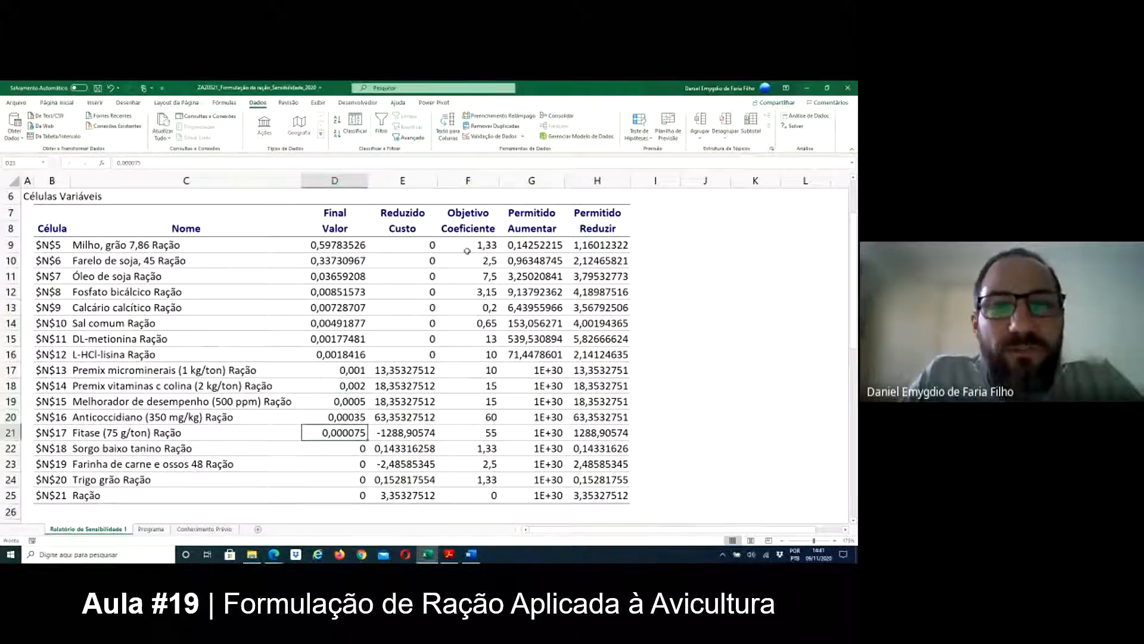
drag(467, 251, 489, 498)
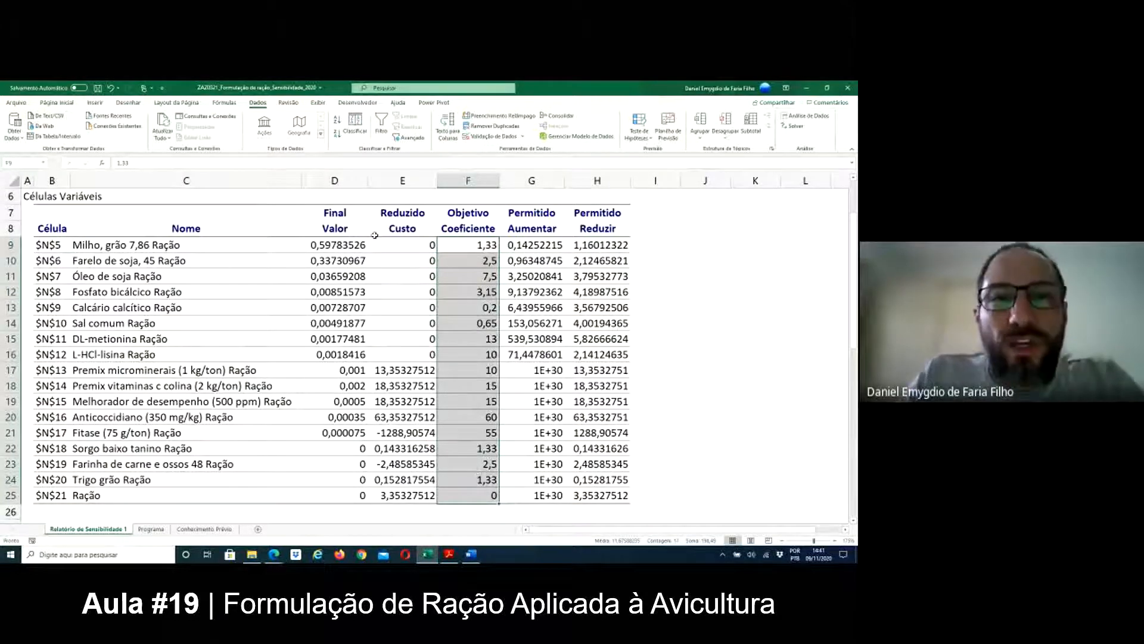
Examine the Reduzido Custo column, comparing it with the Final Valor of the ingredients from Milho to L-HCl-lisina
click(387, 217)
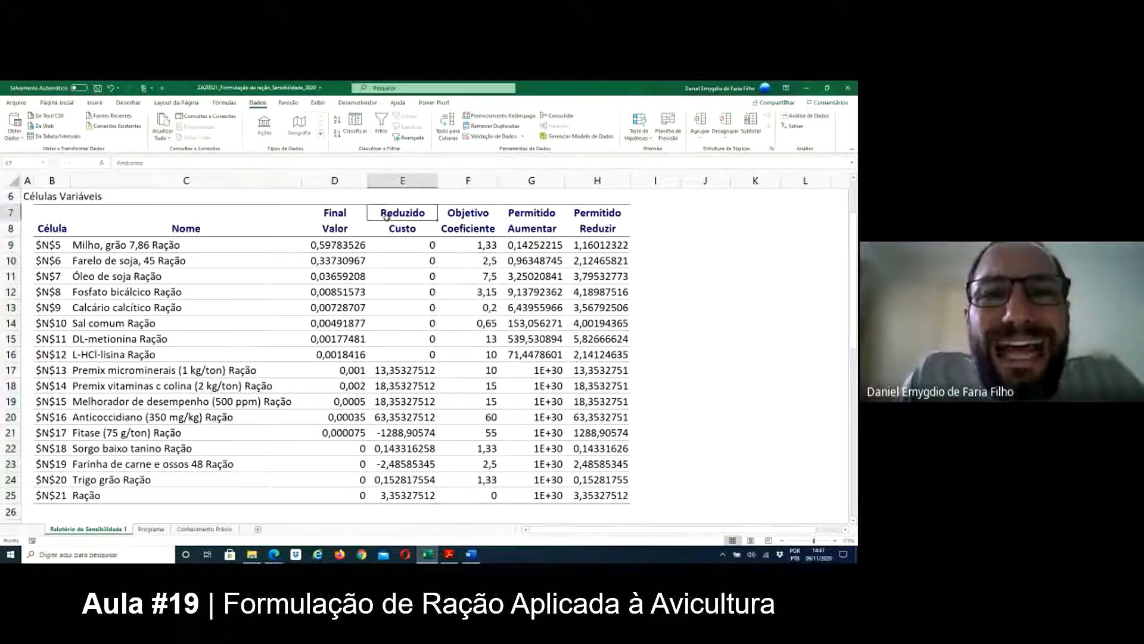
drag(386, 213, 407, 498)
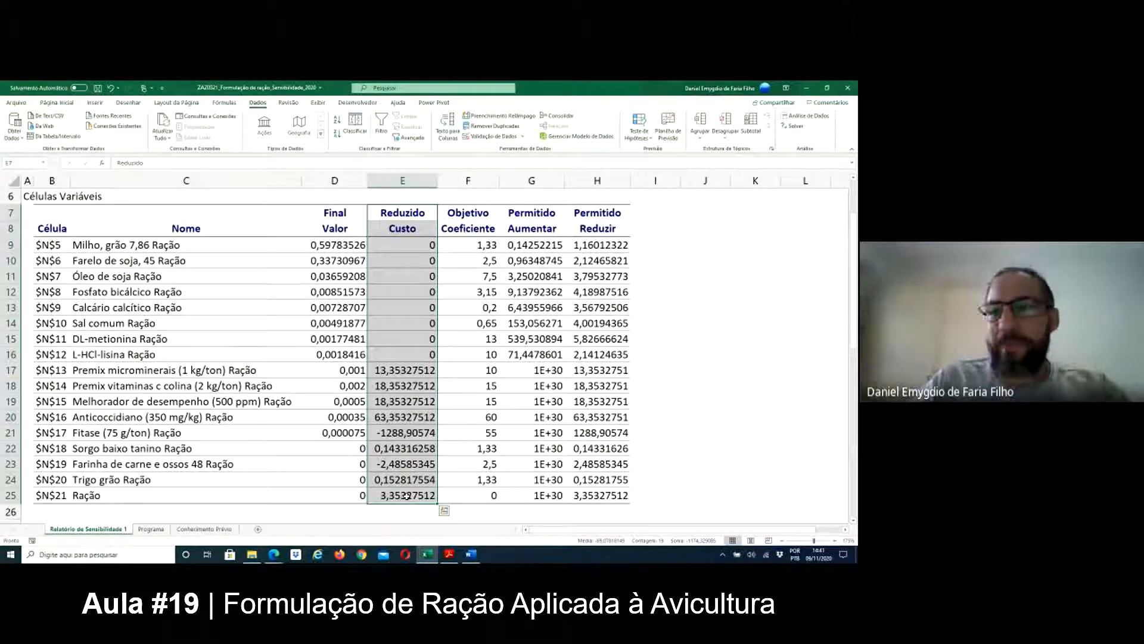
drag(351, 245, 403, 364)
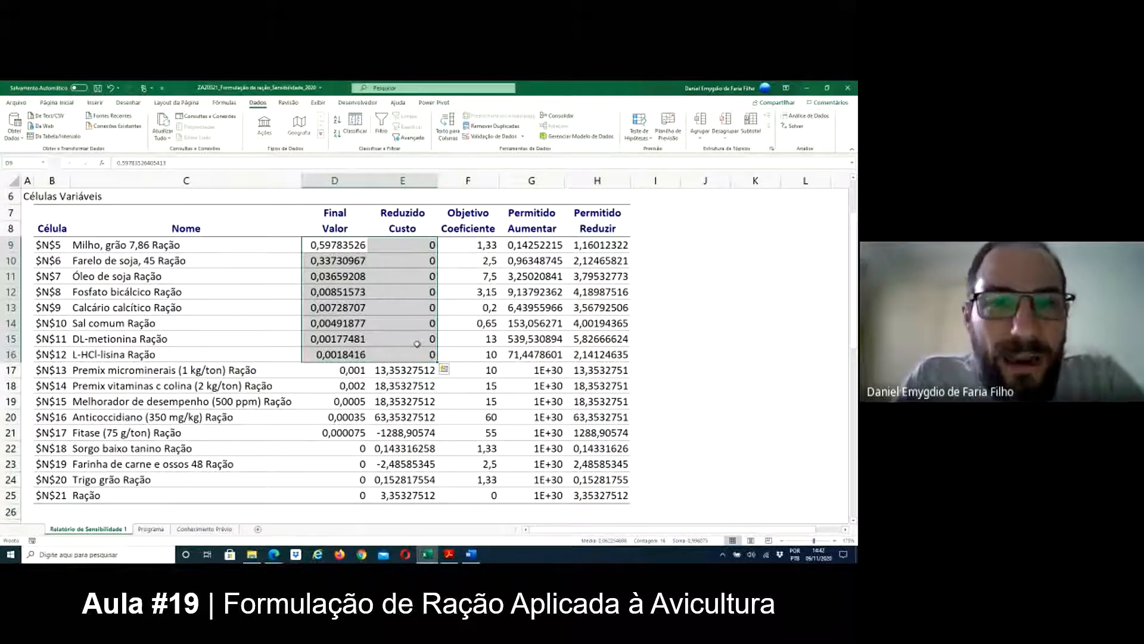
click(385, 244)
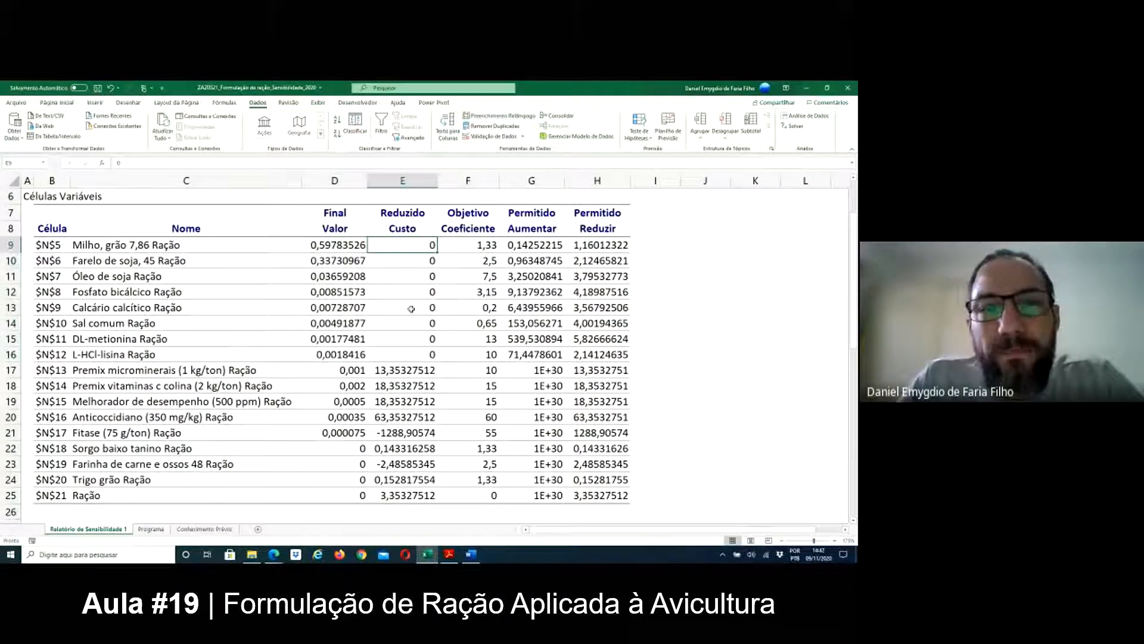
click(358, 248)
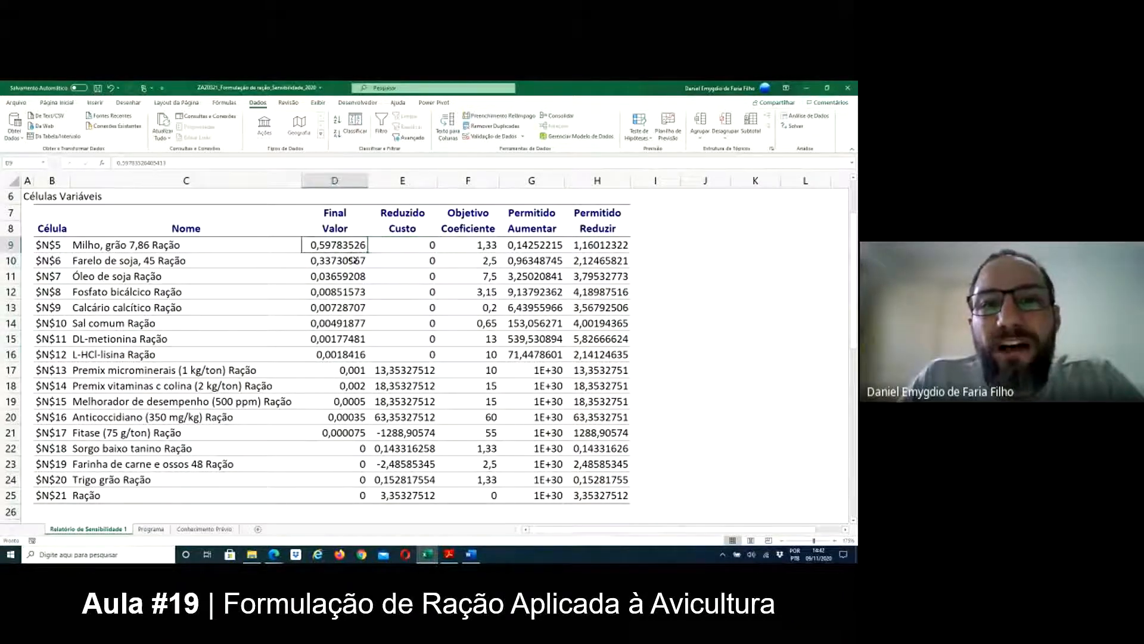
key(Down)
key(Down)
key(Down)
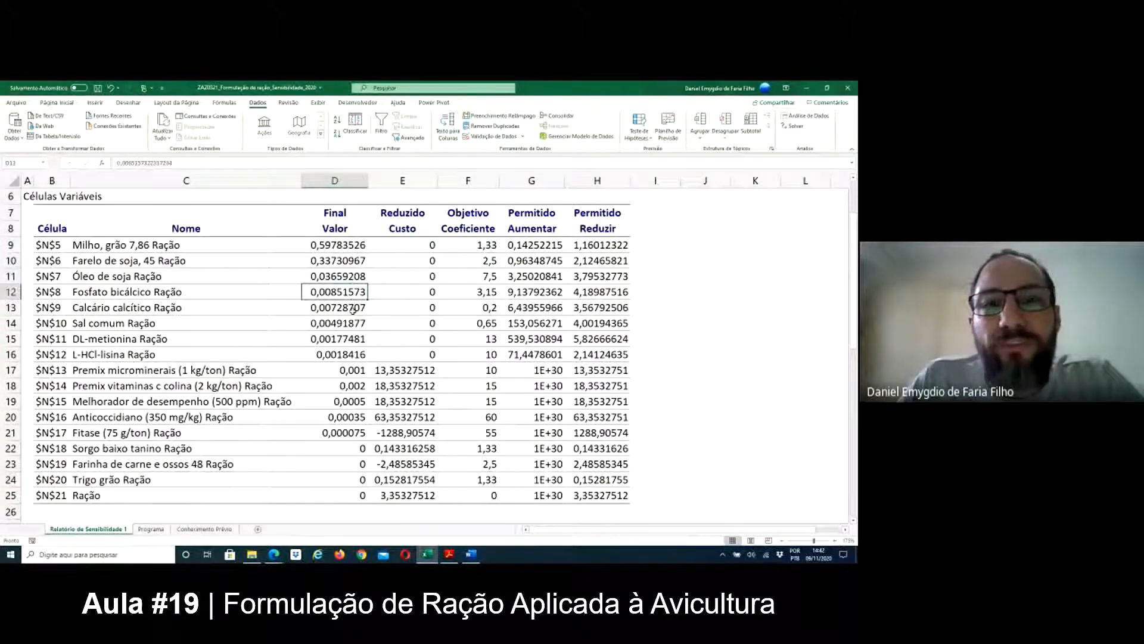
key(Down)
key(Down)
key(Down)
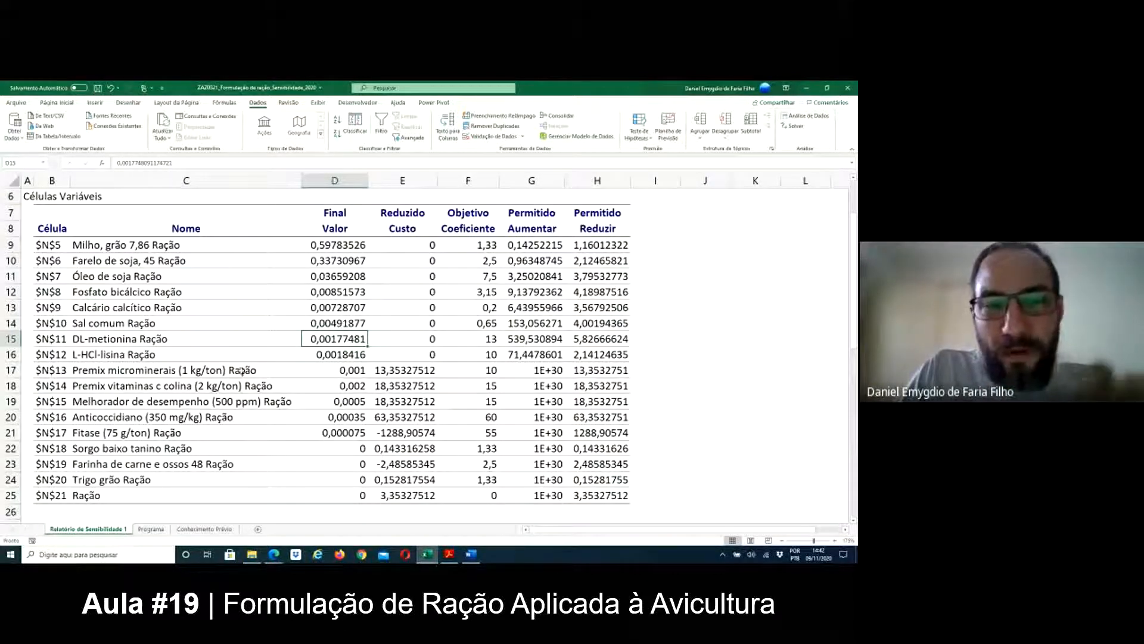
Check the Mínimo and Máximo inclusion limits set for Milho on the Programa sheet
click(151, 529)
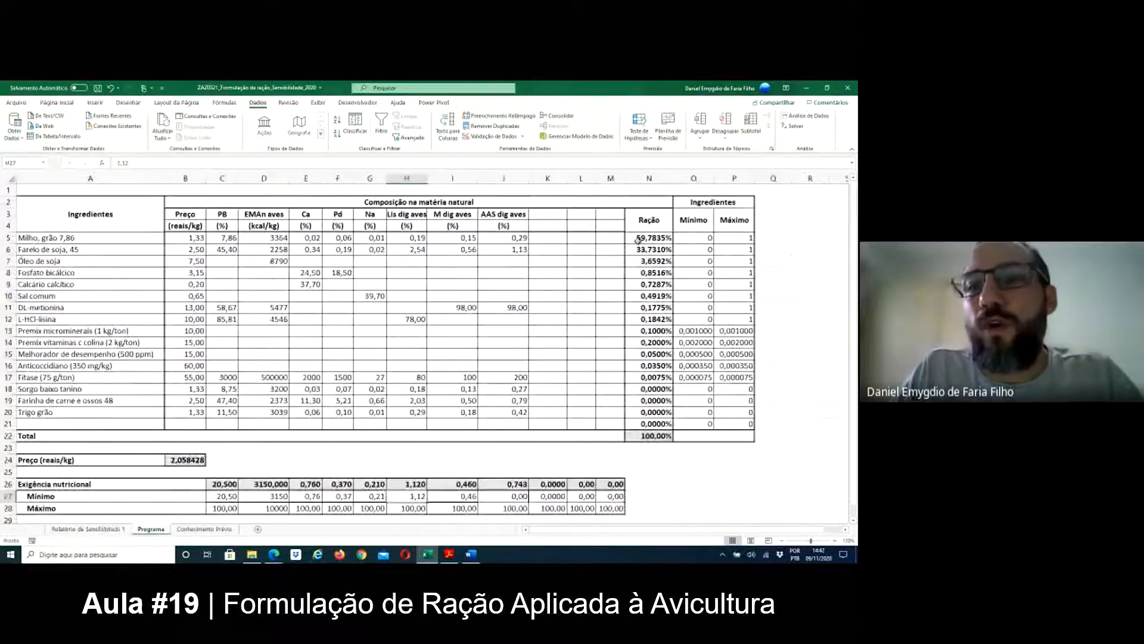
click(700, 239)
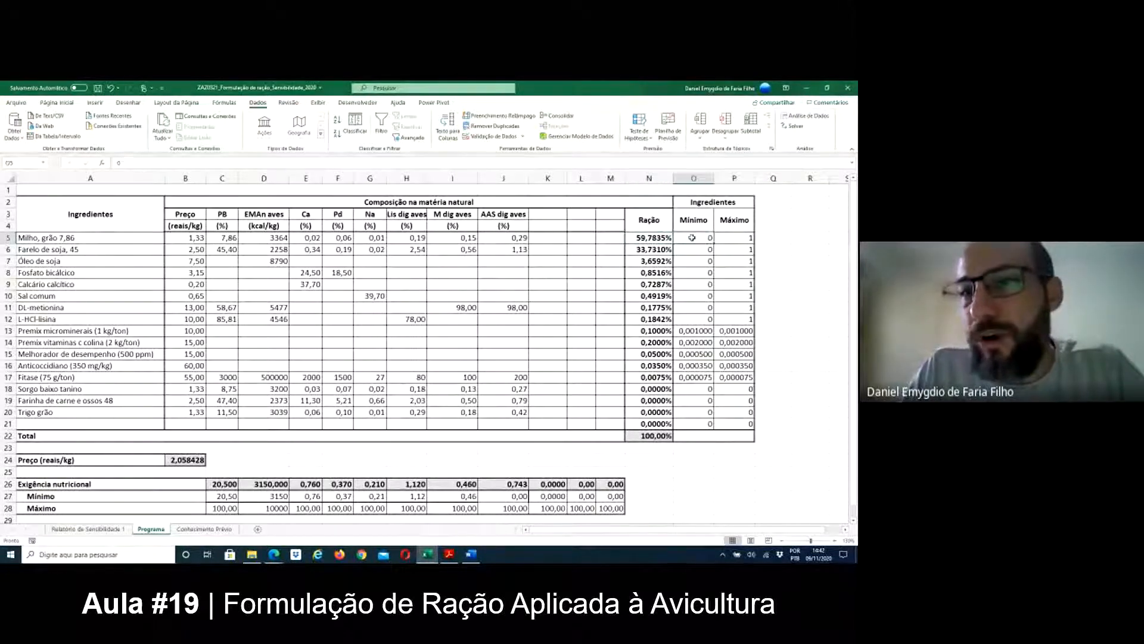
click(743, 240)
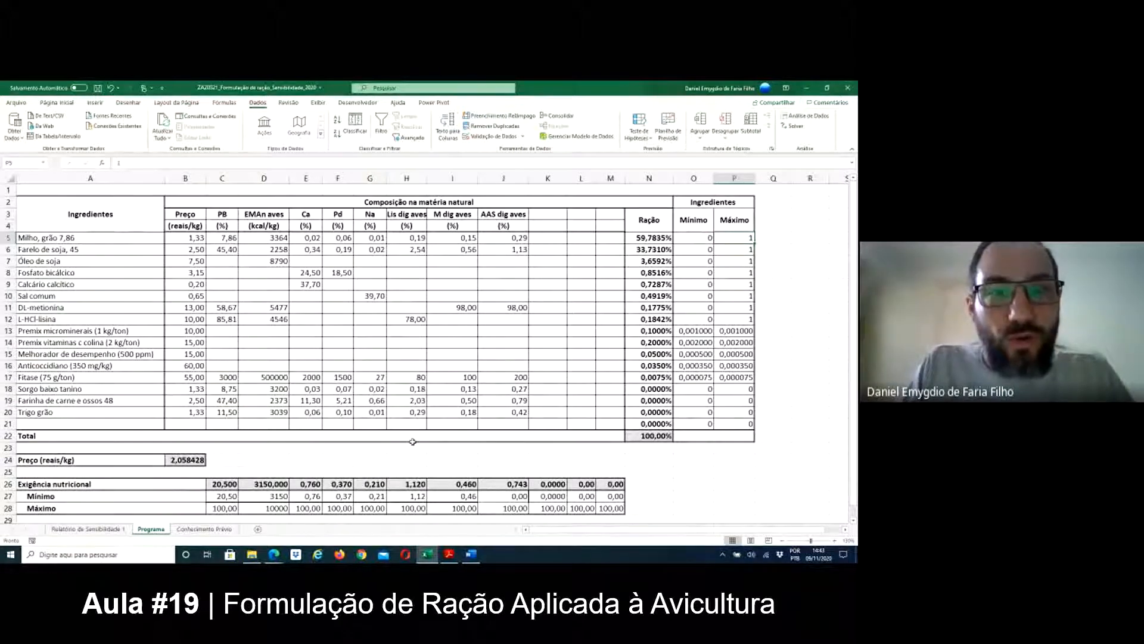
Compare Final Valor and Reduzido Custo in the sensitivity report for the freely used, fixed-inclusion and unused ingredient groups
click(125, 531)
drag(411, 245, 413, 355)
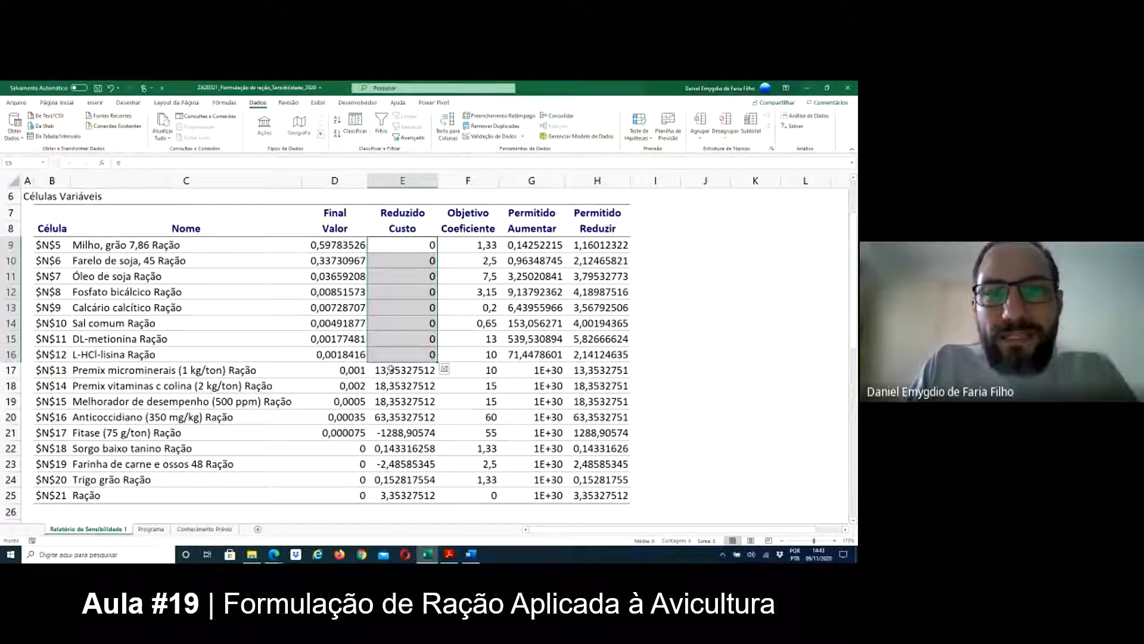
drag(391, 370, 397, 500)
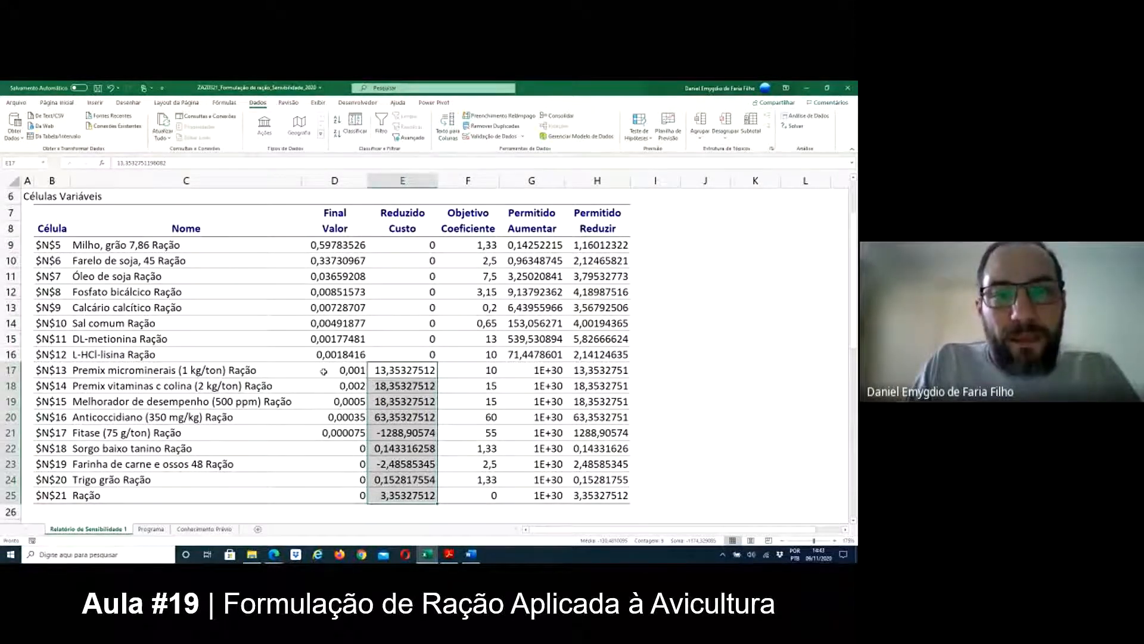
click(336, 372)
drag(336, 371, 408, 432)
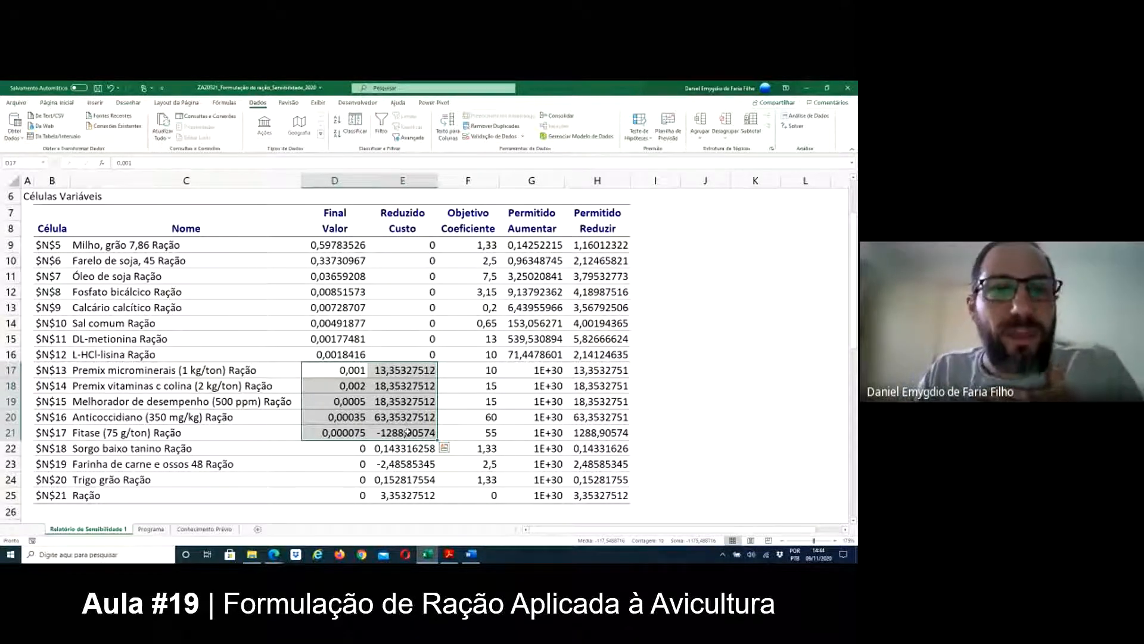
drag(355, 452, 396, 498)
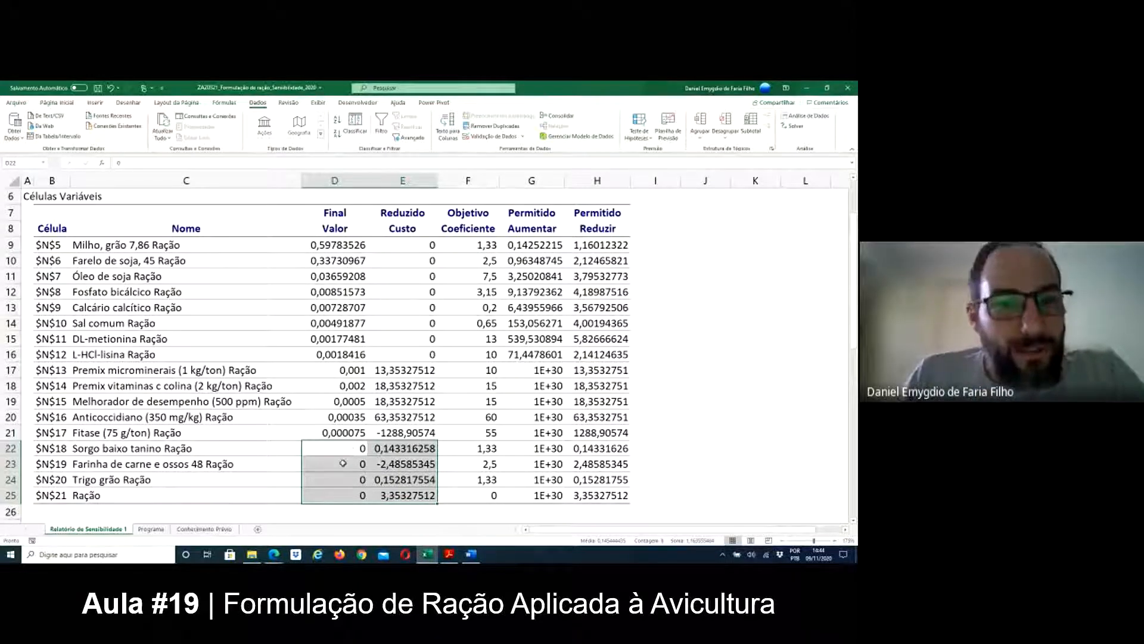
Fill the name, Final Valor and Reduzido Custo cells of Sorgo, Farinha de carne e ossos and Trigo with light yellow
drag(79, 452, 395, 477)
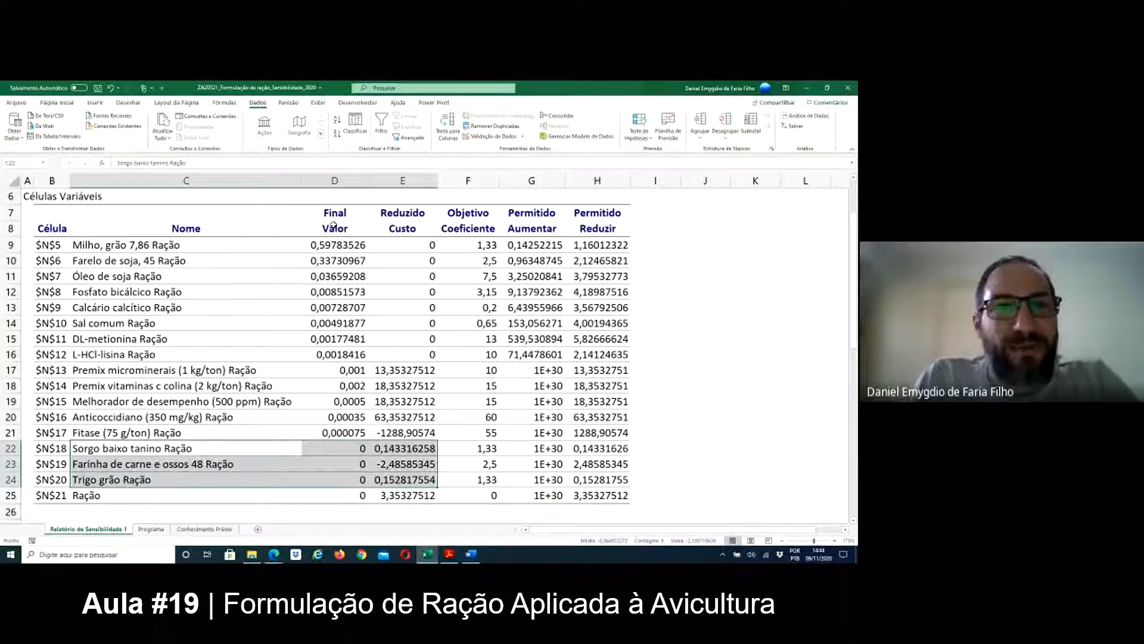
click(57, 103)
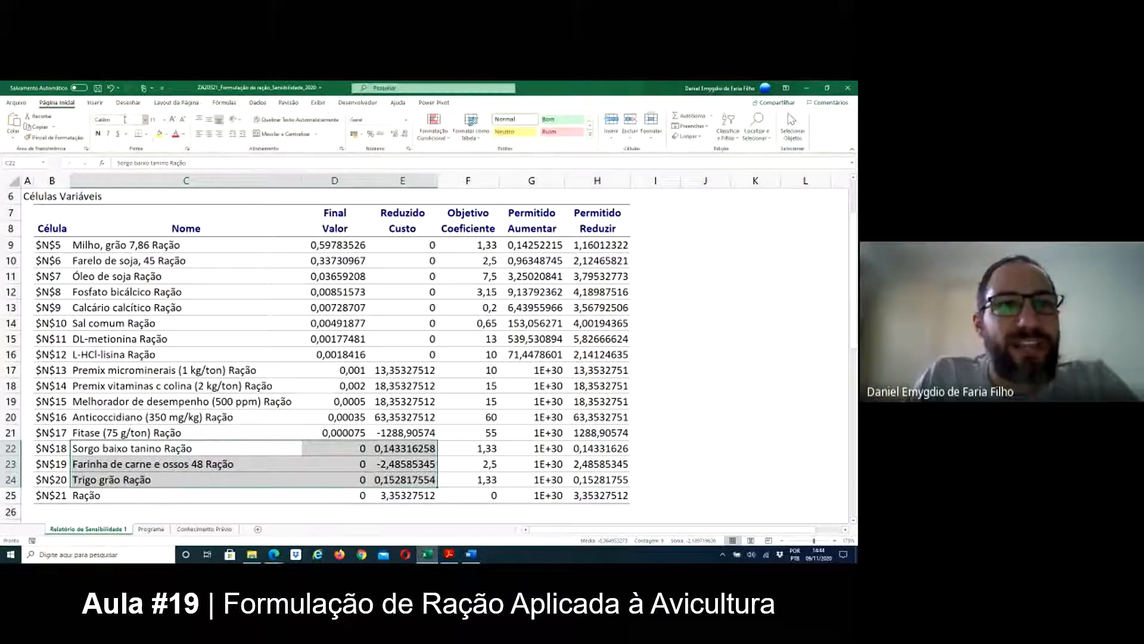
click(168, 133)
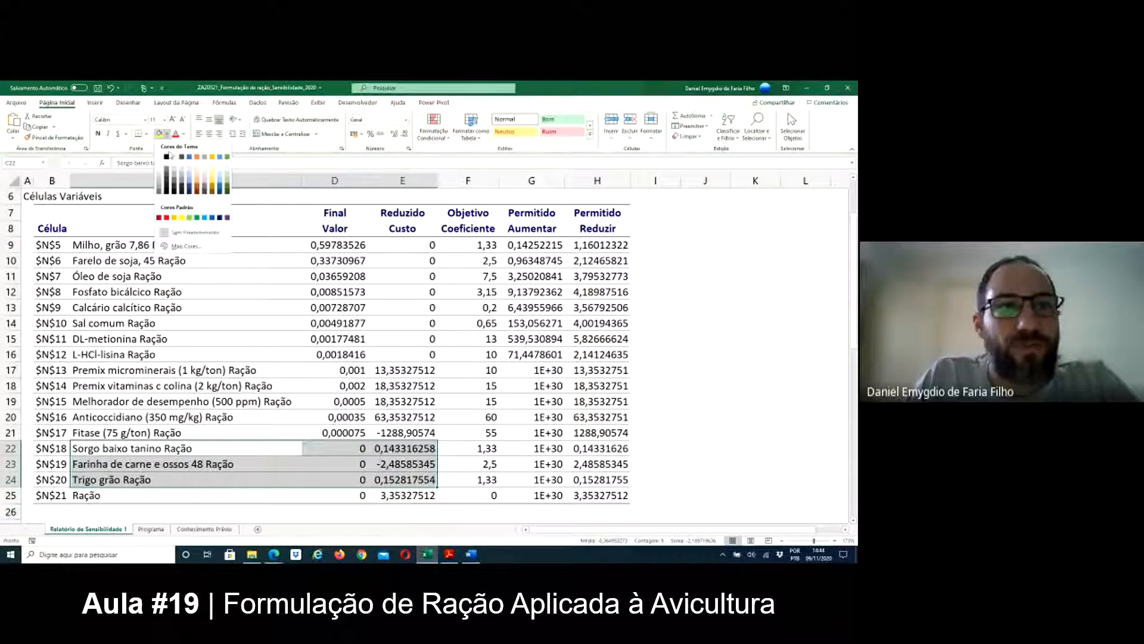
click(213, 173)
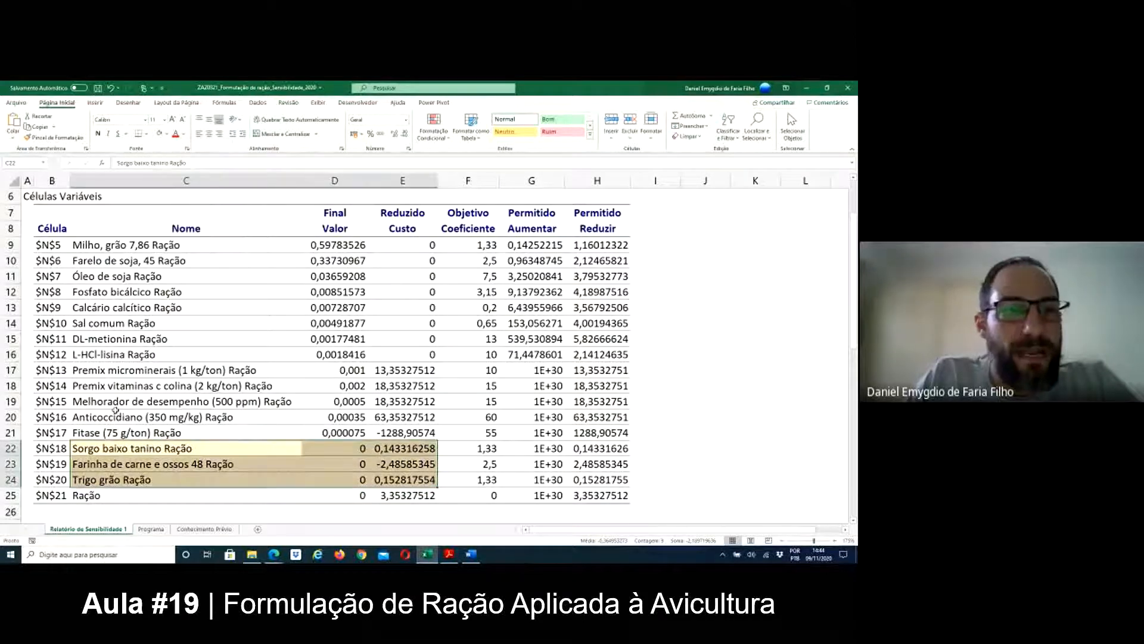
Fill the name, Final Valor and Reduzido Custo cells of the unnamed Ração row ($N$21) with light green
drag(96, 496, 417, 496)
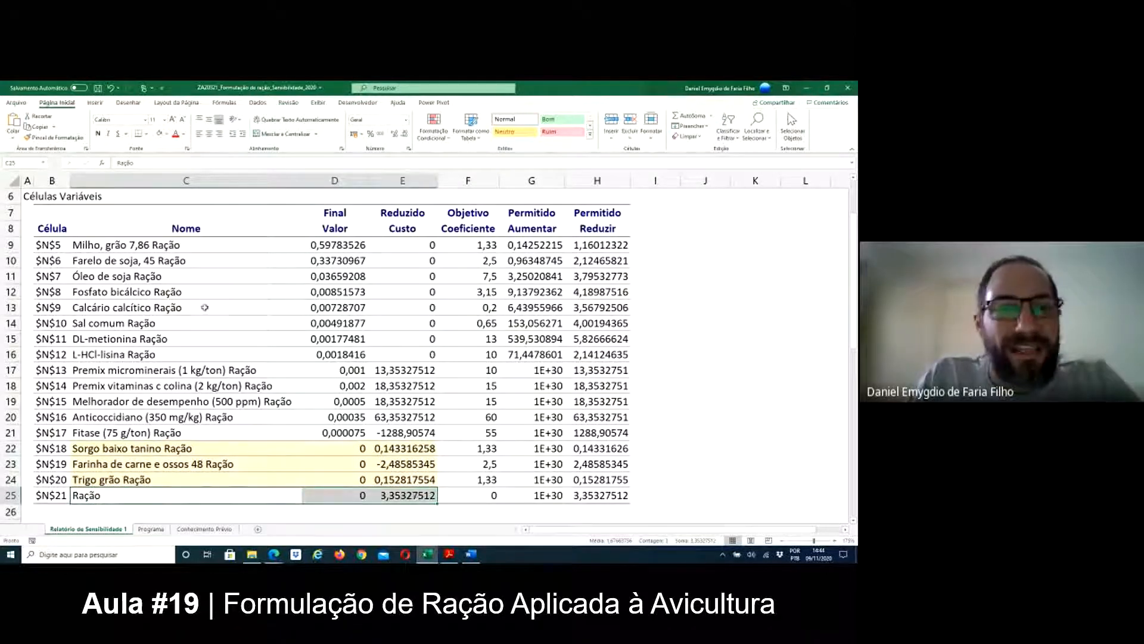
click(168, 134)
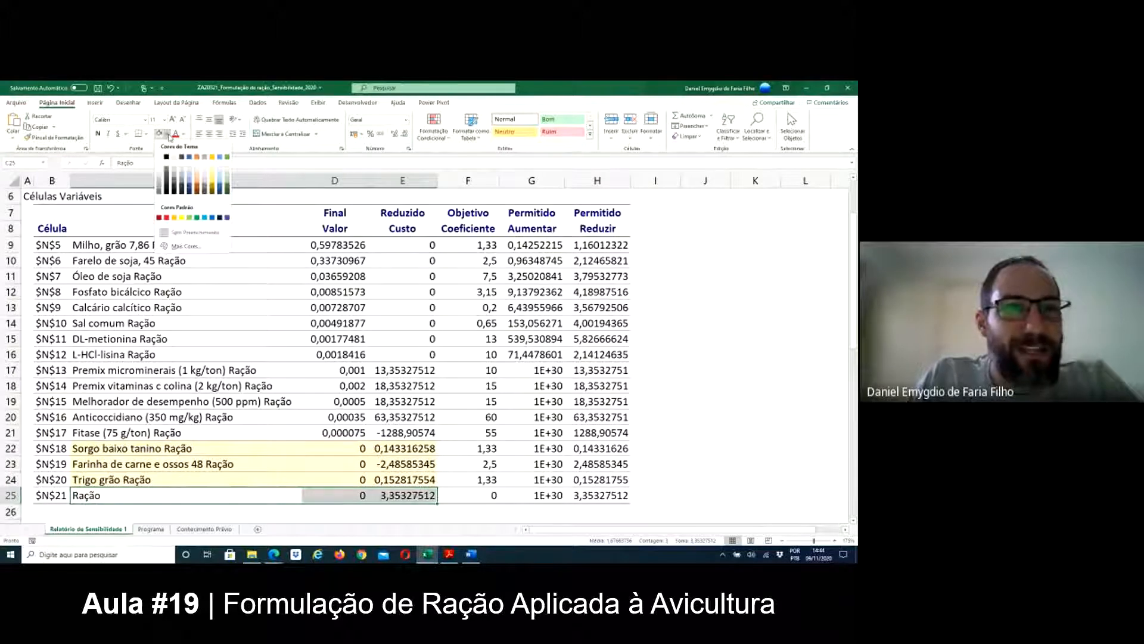
key(Escape)
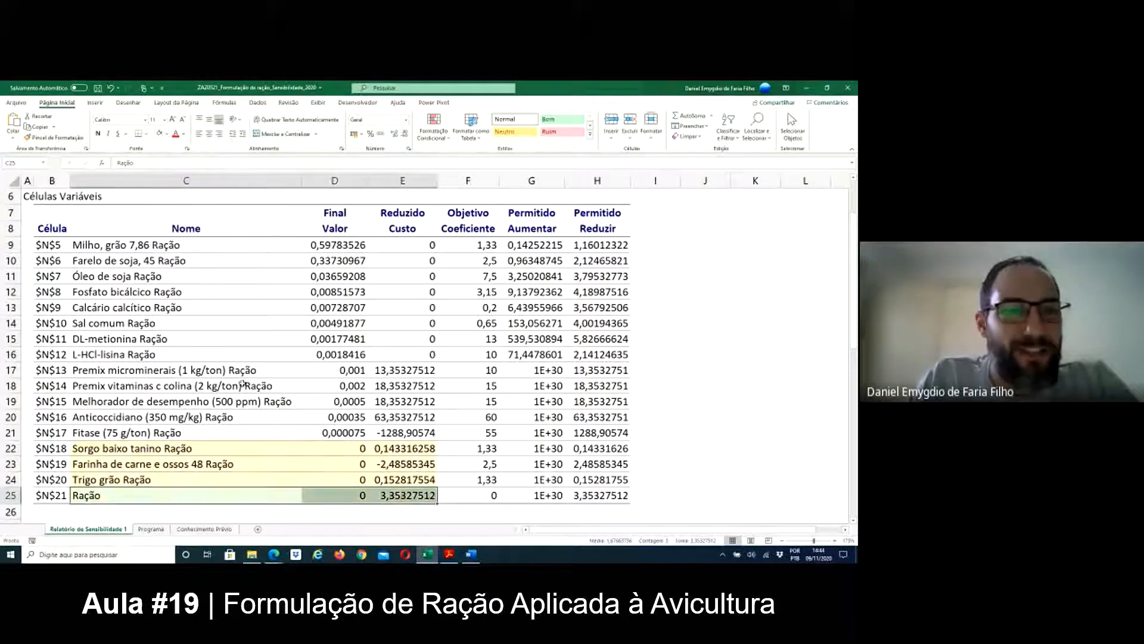
Trace the report's $N$21 entry to row 21 of the Programa sheet, checking its ingredient name, price, composition and Ração cells
click(357, 485)
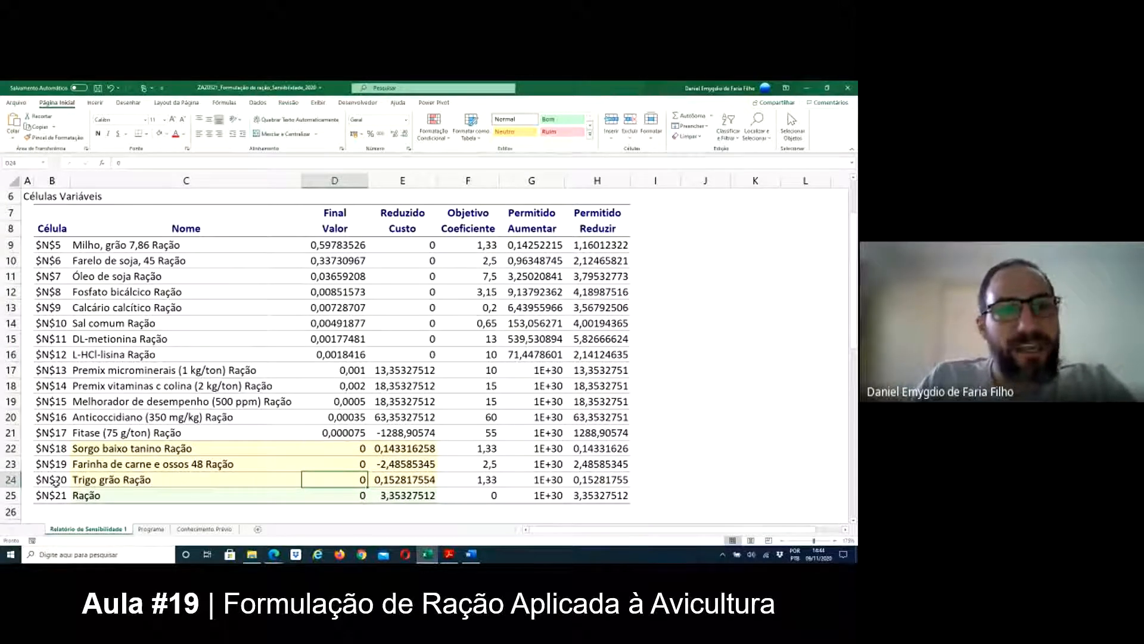
click(47, 499)
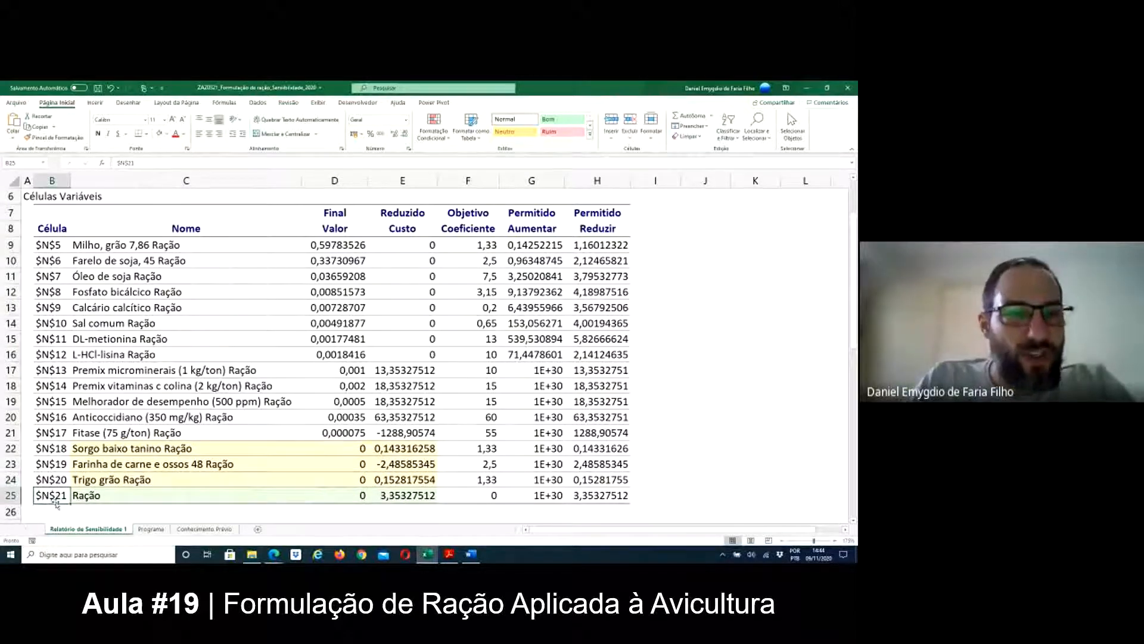
click(152, 530)
click(644, 422)
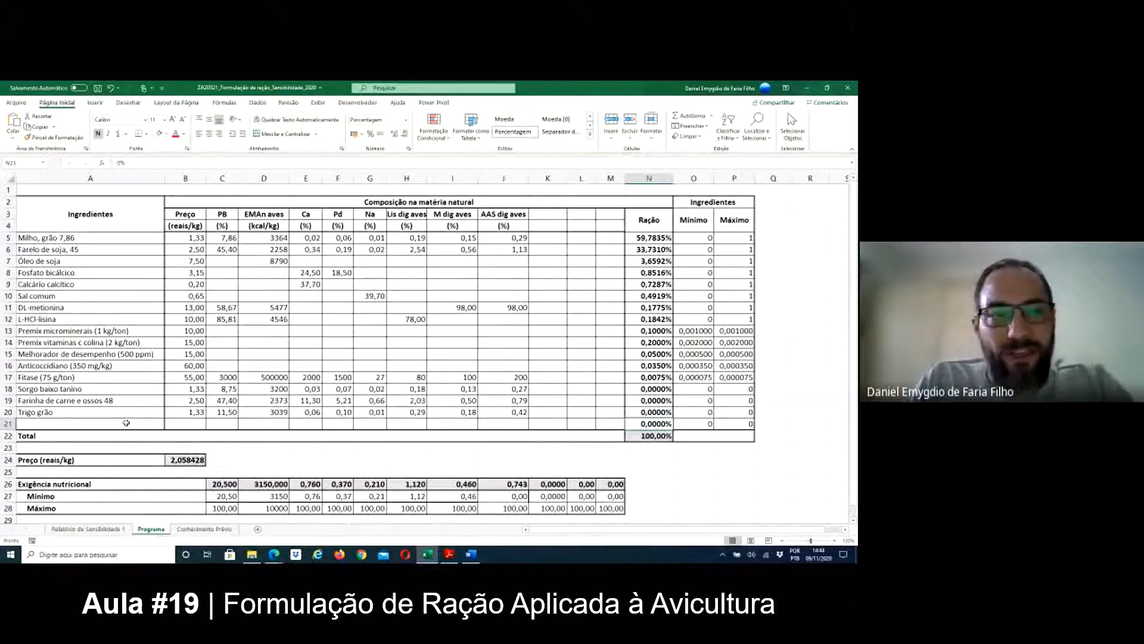
click(125, 422)
click(194, 422)
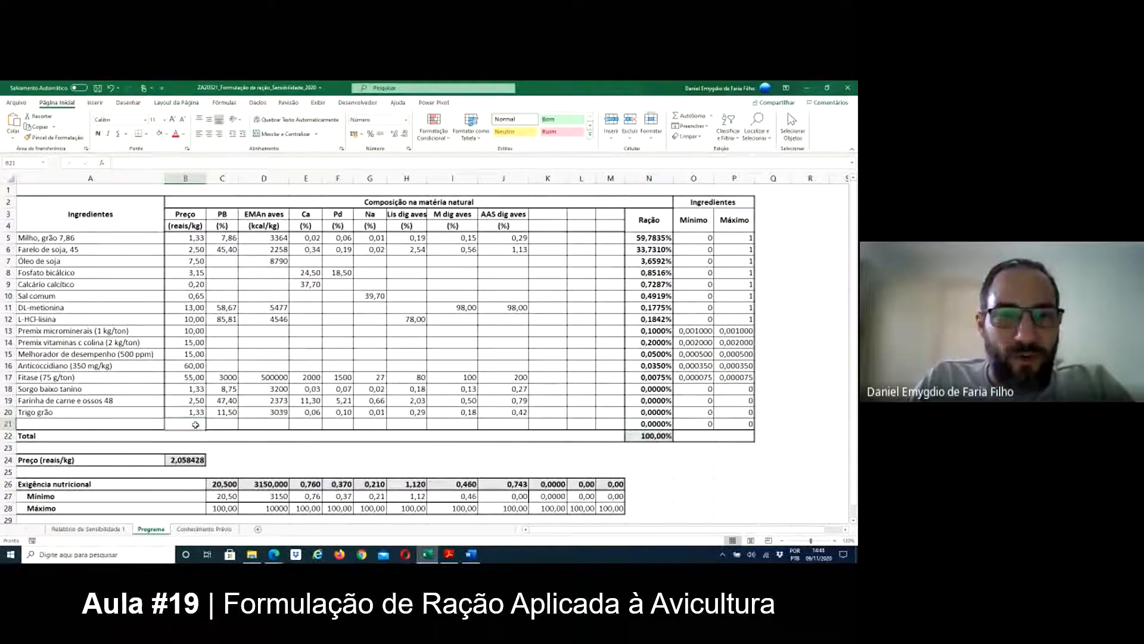
drag(218, 424, 528, 424)
click(635, 425)
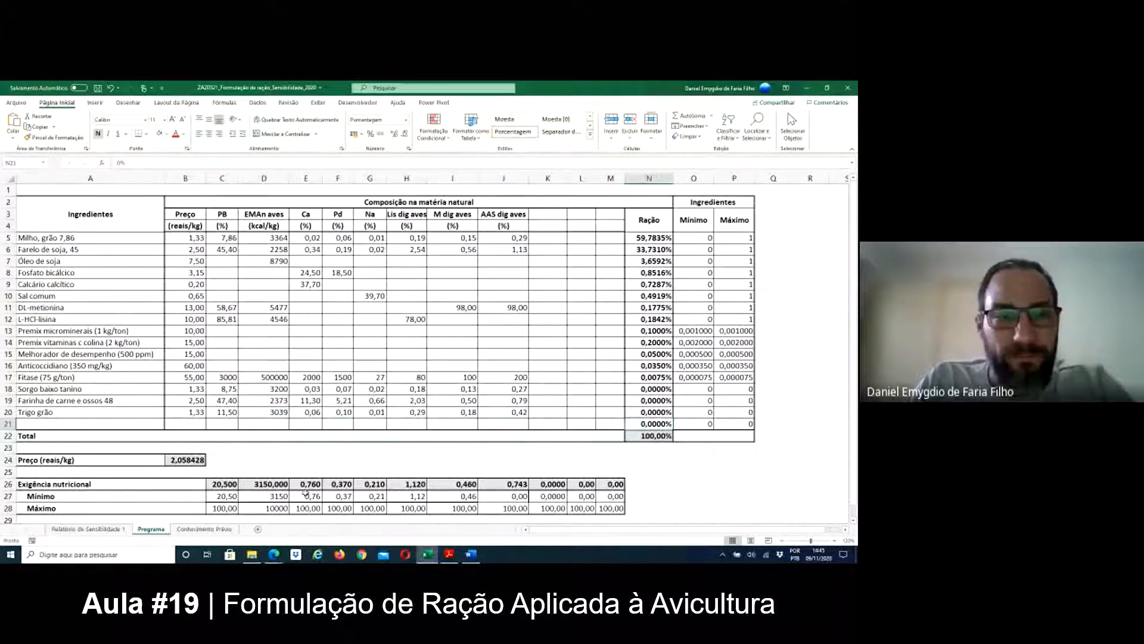
Examine the Reduzido Custo of the green Ração row and the yellow unused ingredients in the sensitivity report
click(89, 530)
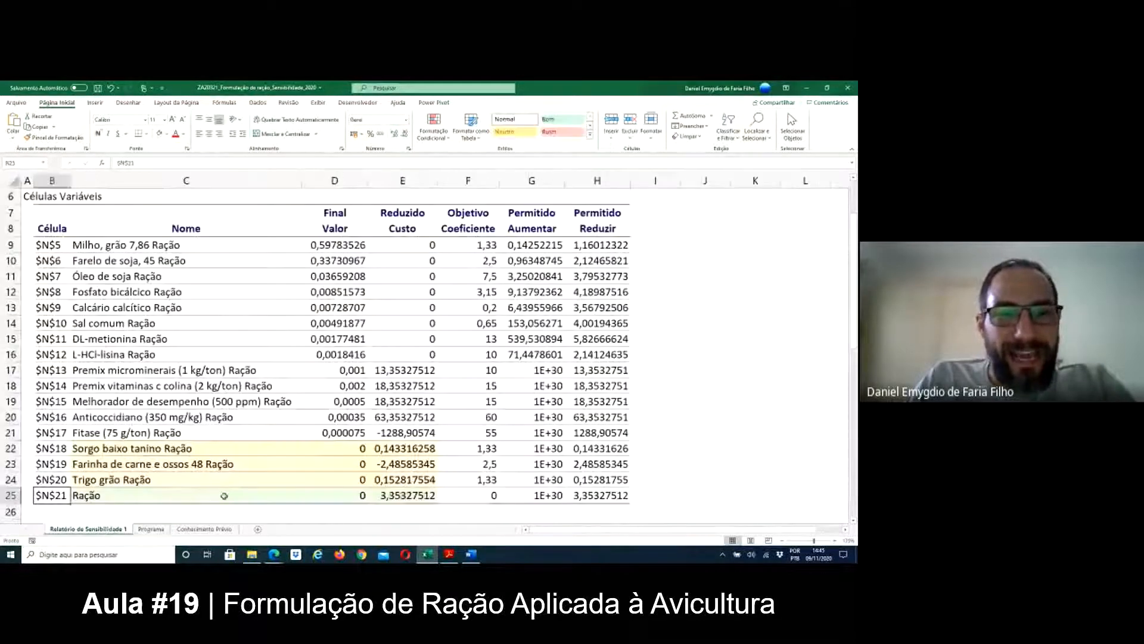
click(390, 500)
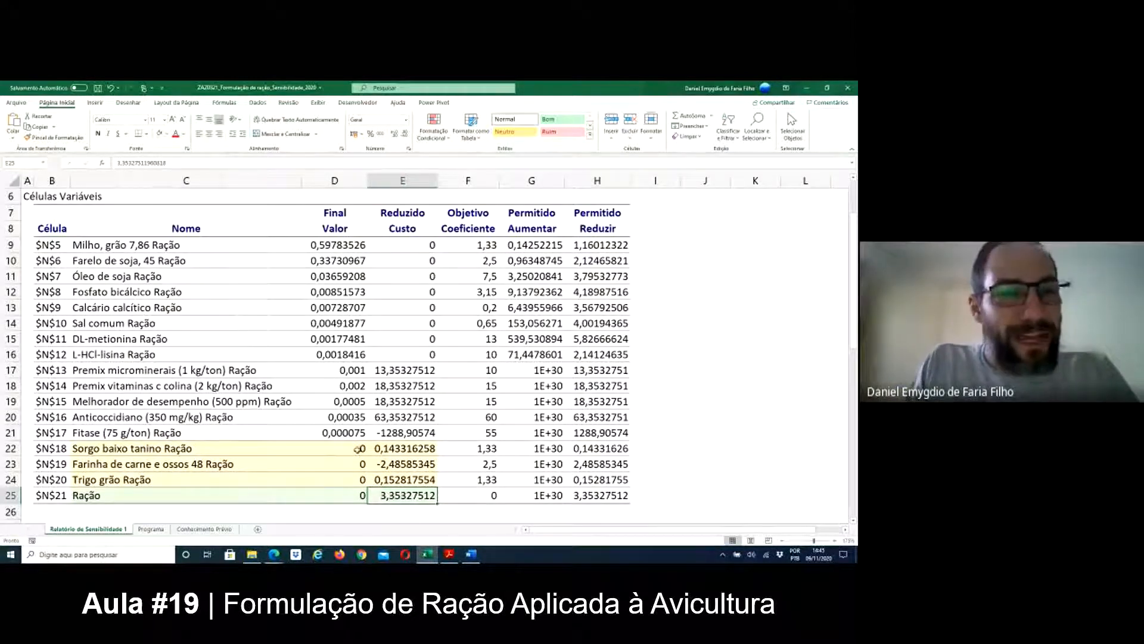
drag(161, 448, 399, 479)
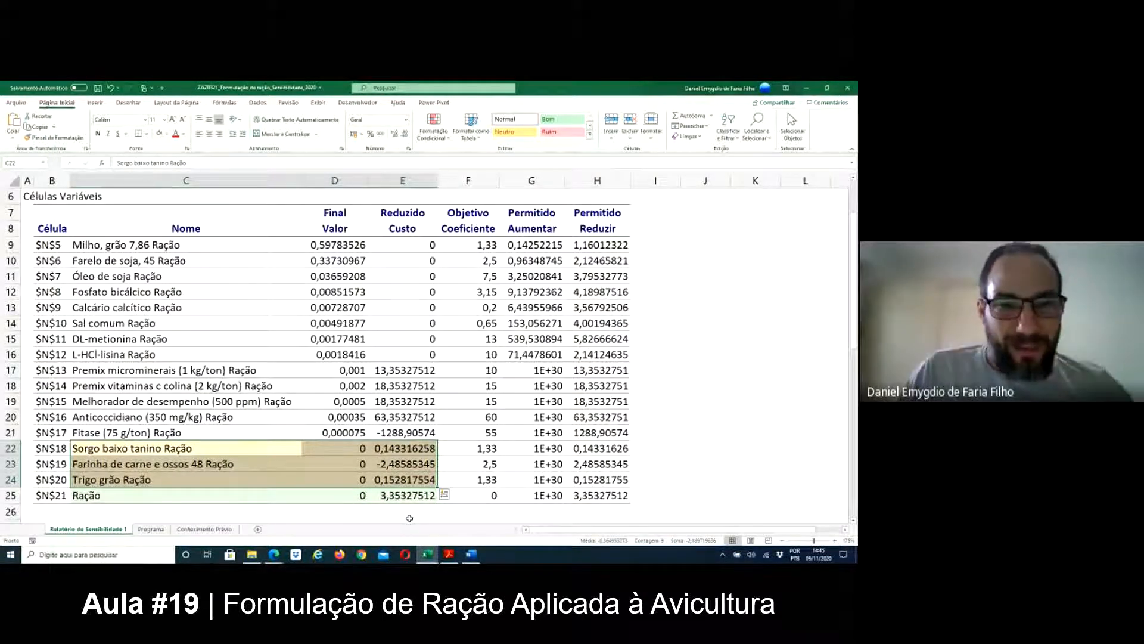
click(397, 450)
click(392, 464)
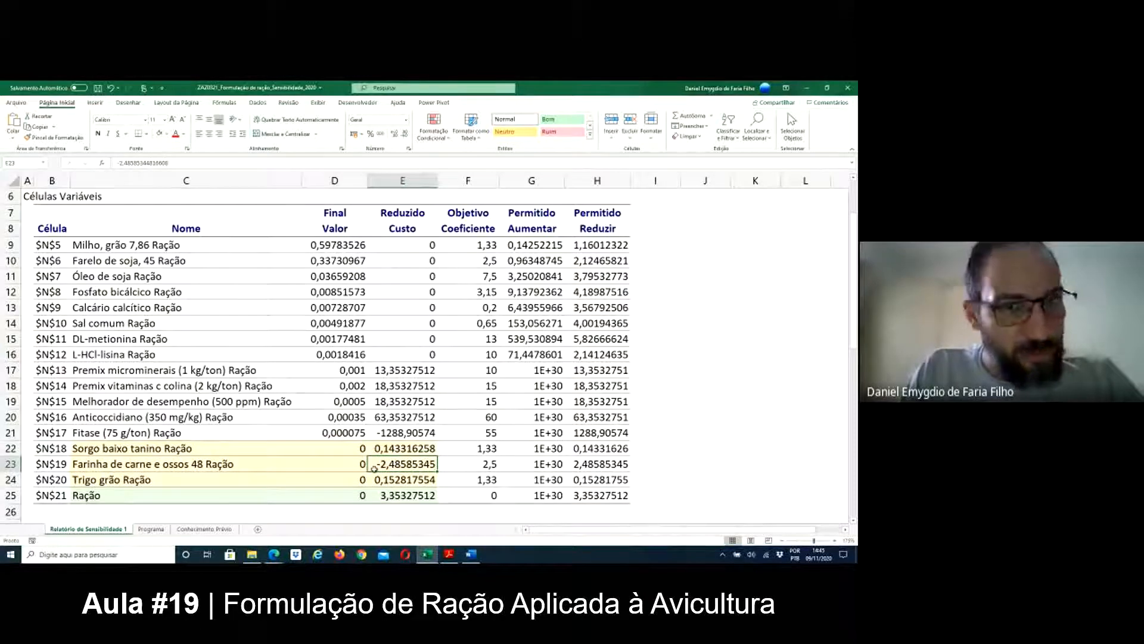
Compare the Reduzido Custo values of Sorgo baixo tanino and Trigo grão in the sensitivity report
click(376, 480)
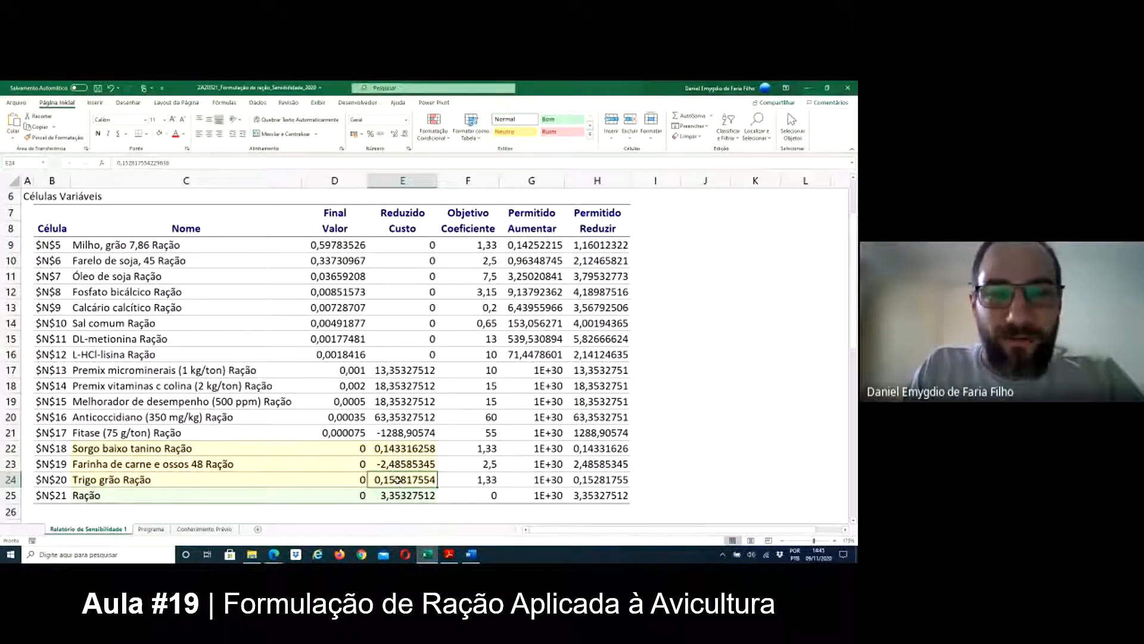
click(413, 449)
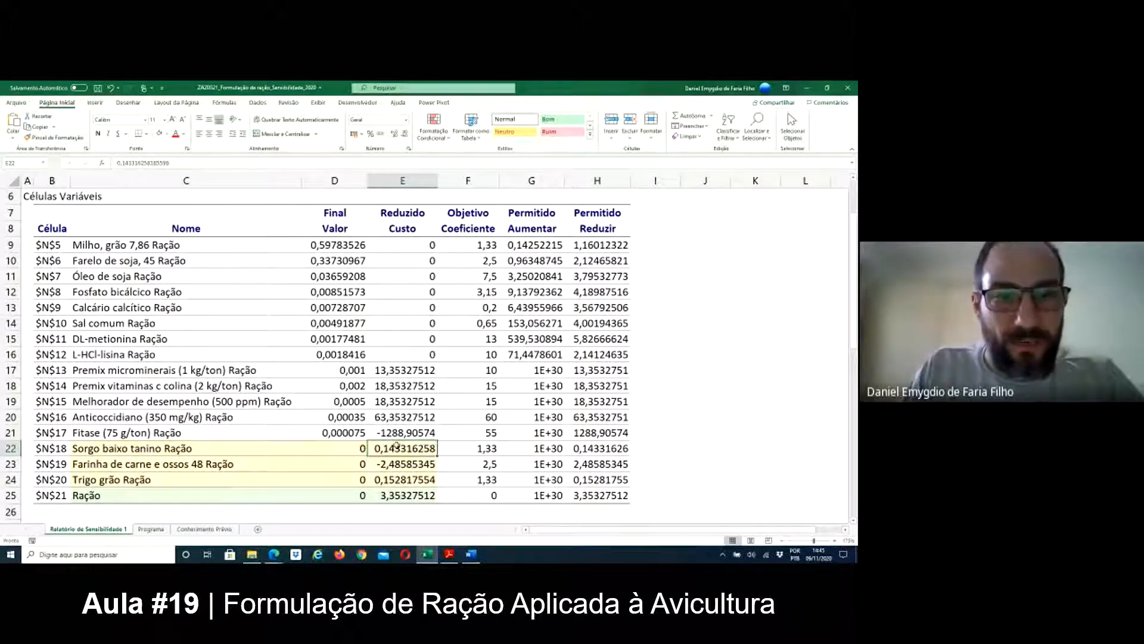
click(401, 480)
click(406, 451)
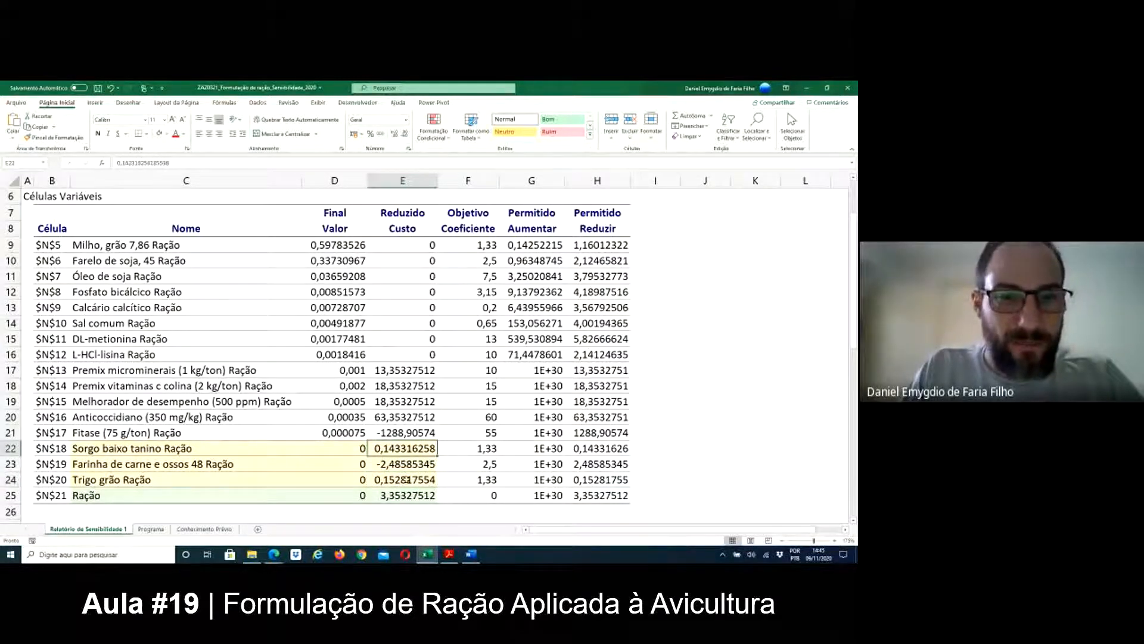
click(407, 480)
click(407, 450)
click(405, 480)
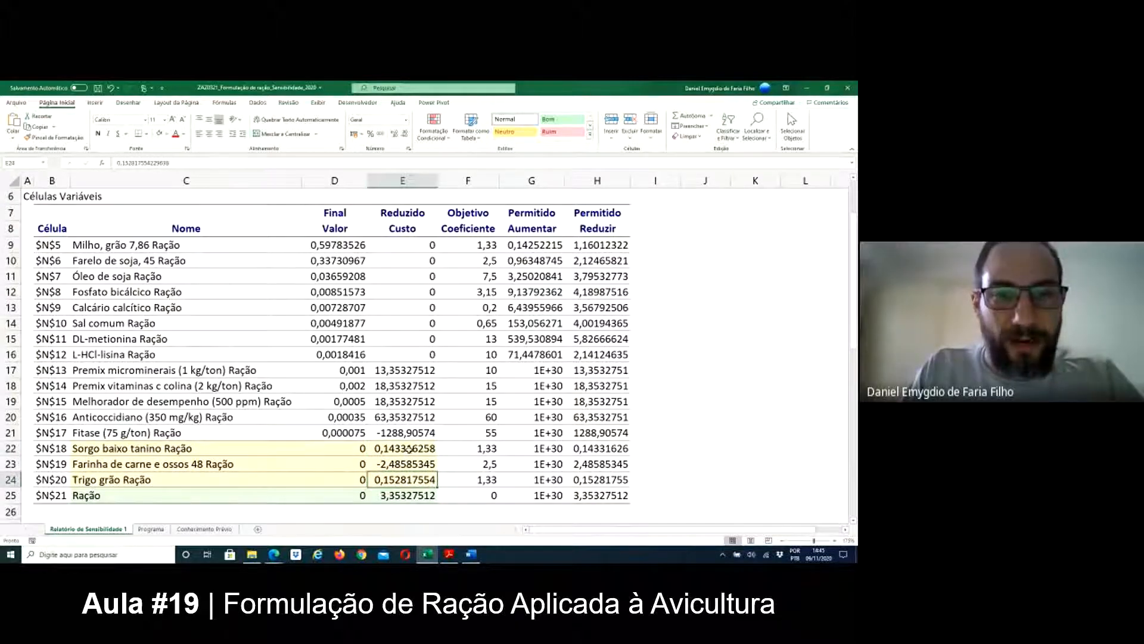
click(406, 450)
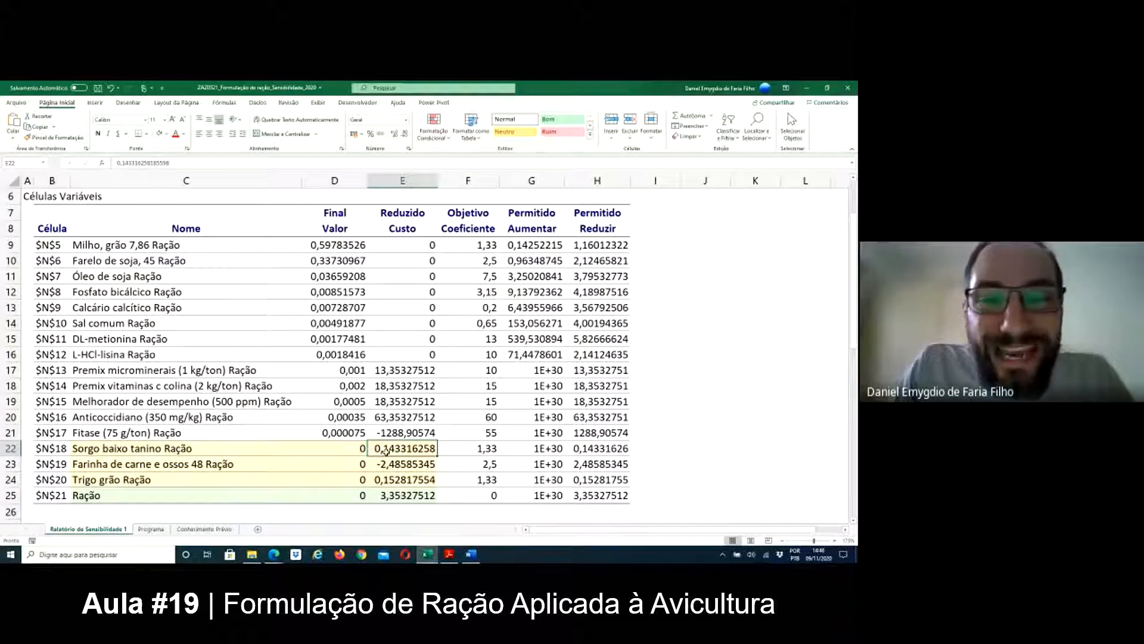
Fill the Objetivo Coeficiente cells of Sorgo, Farinha de carne e ossos and Trigo with light yellow
drag(471, 449, 476, 482)
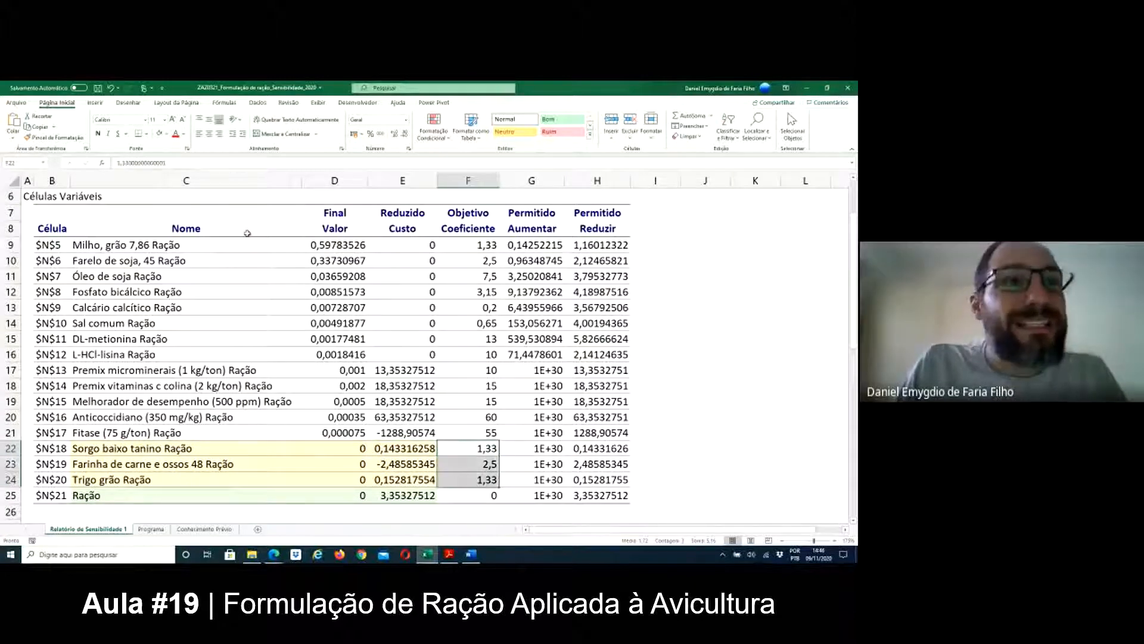
click(166, 133)
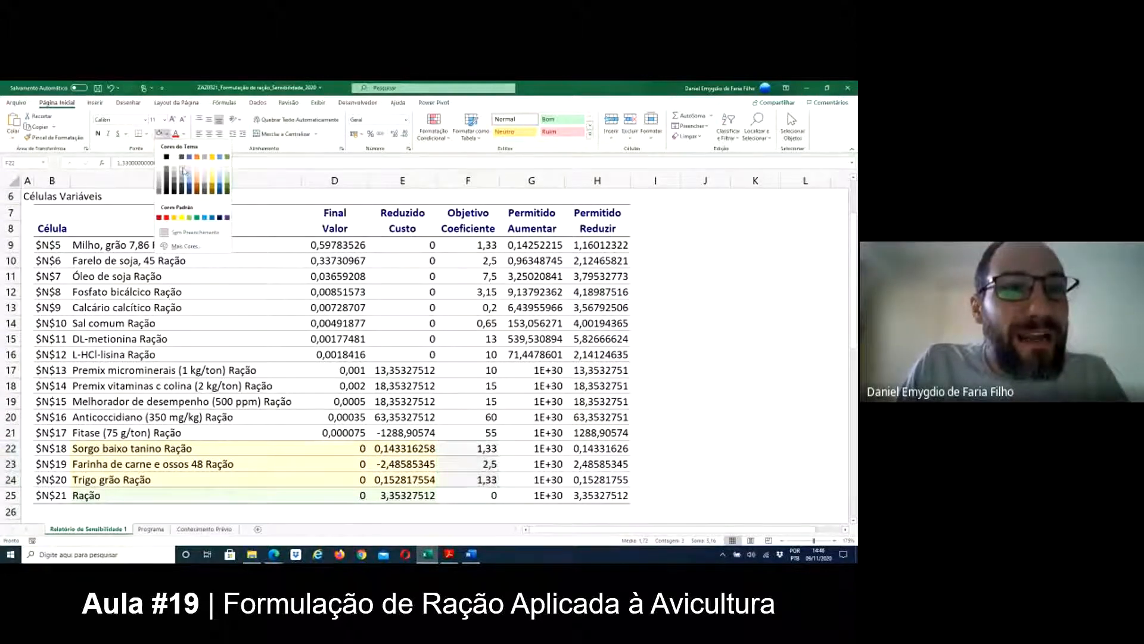
click(216, 177)
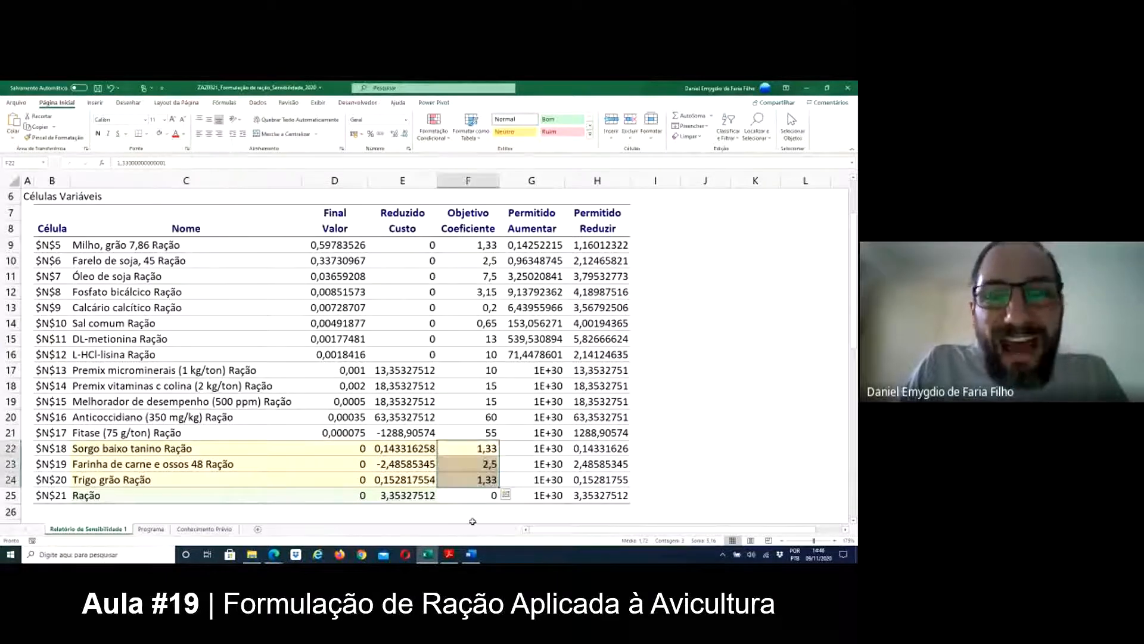
click(456, 464)
click(452, 446)
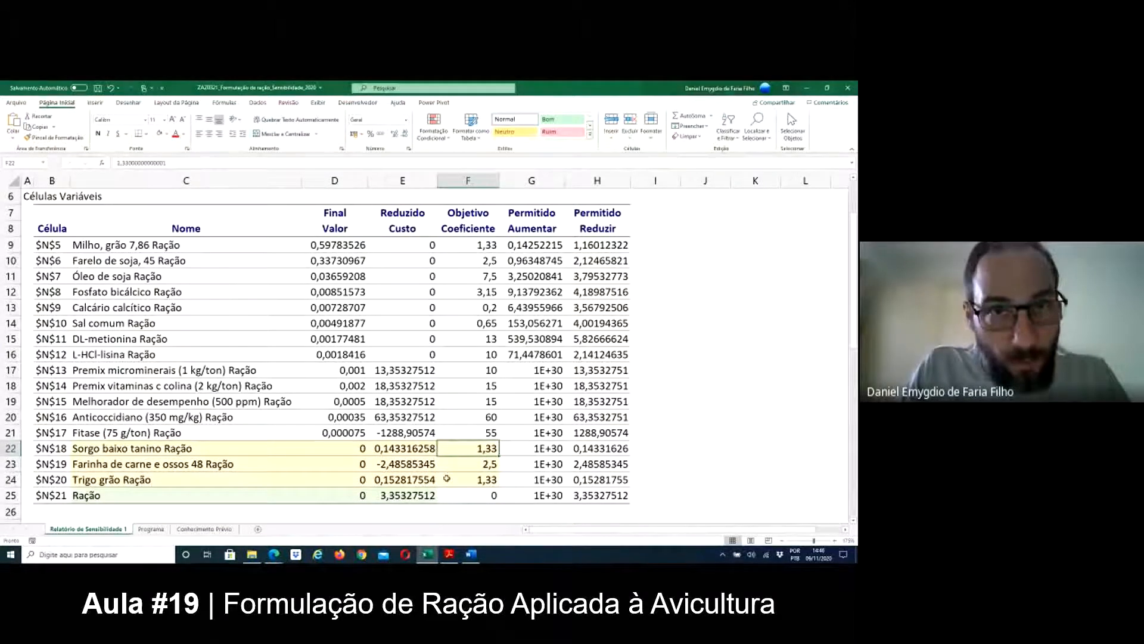
Examine the Reduzido Custo against the Objetivo Coeficiente for Sorgo, Trigo and Farinha de carne e ossos in the sensitivity report
click(377, 467)
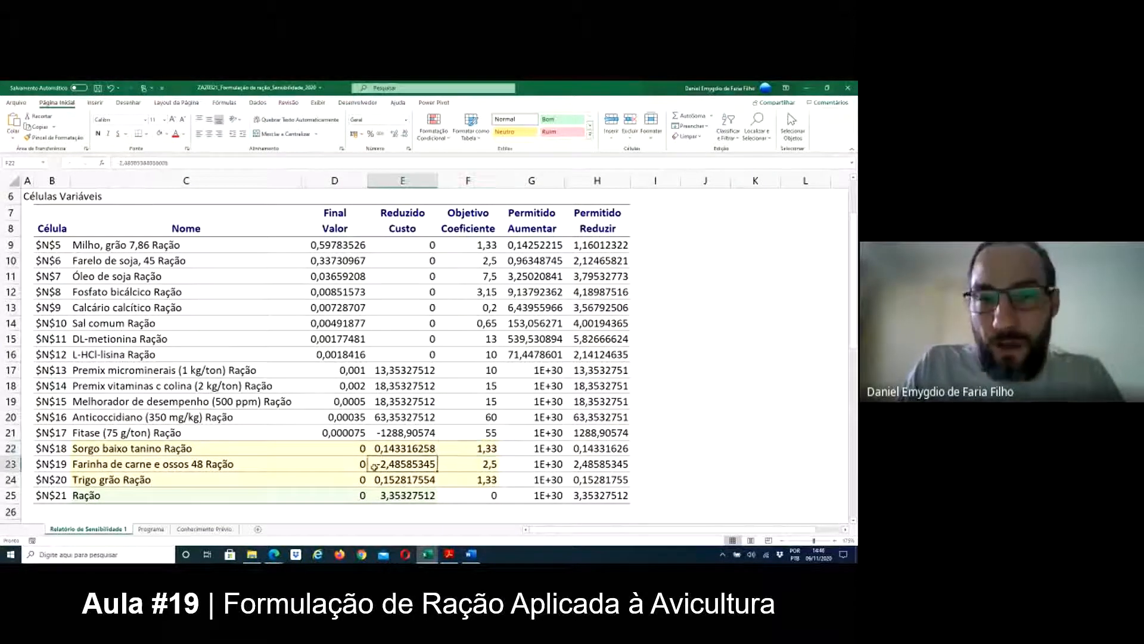
click(371, 452)
click(113, 453)
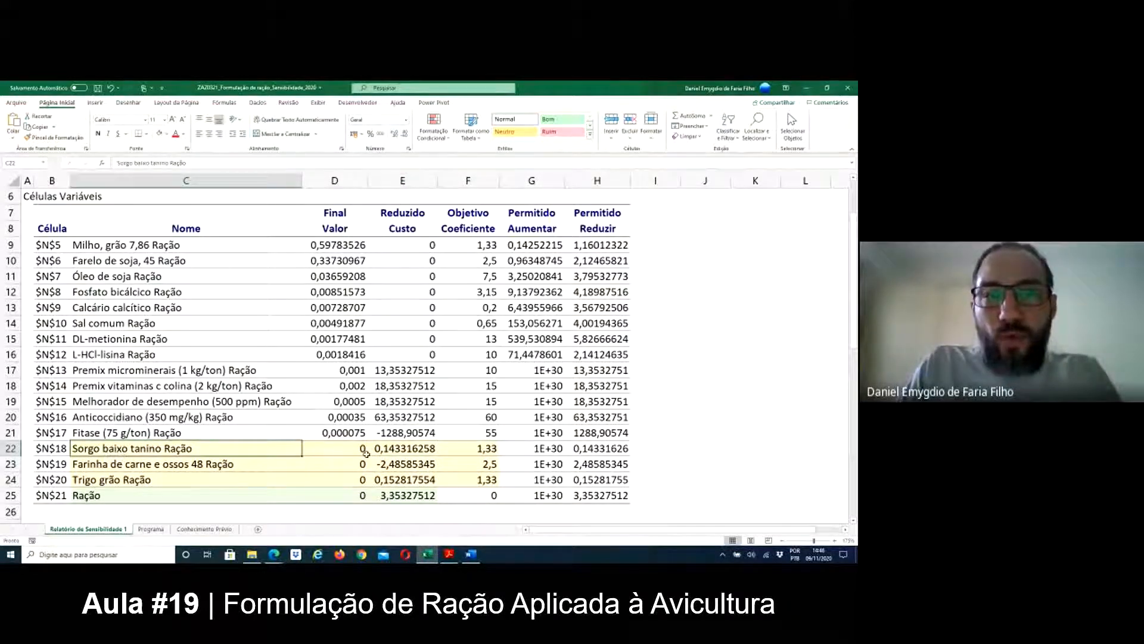
click(398, 448)
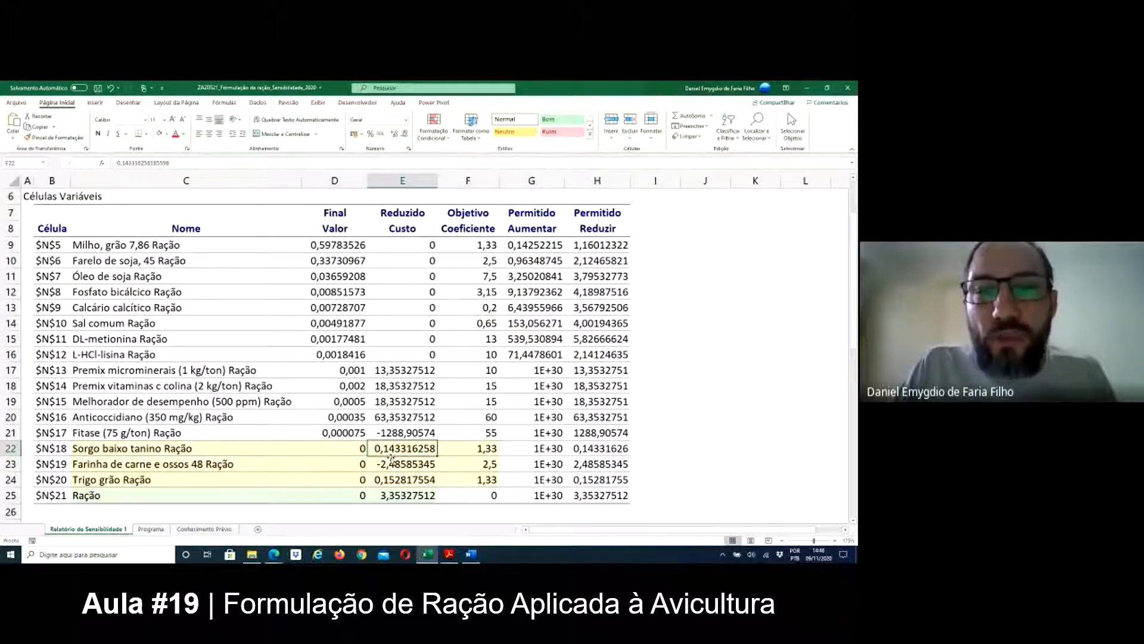
click(478, 448)
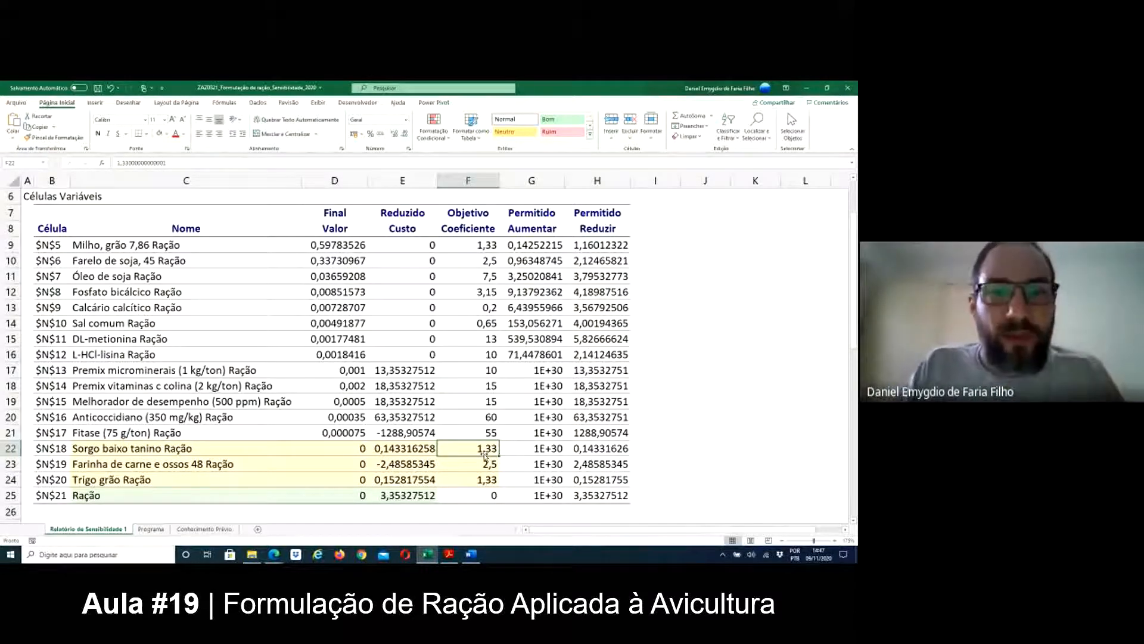
click(406, 492)
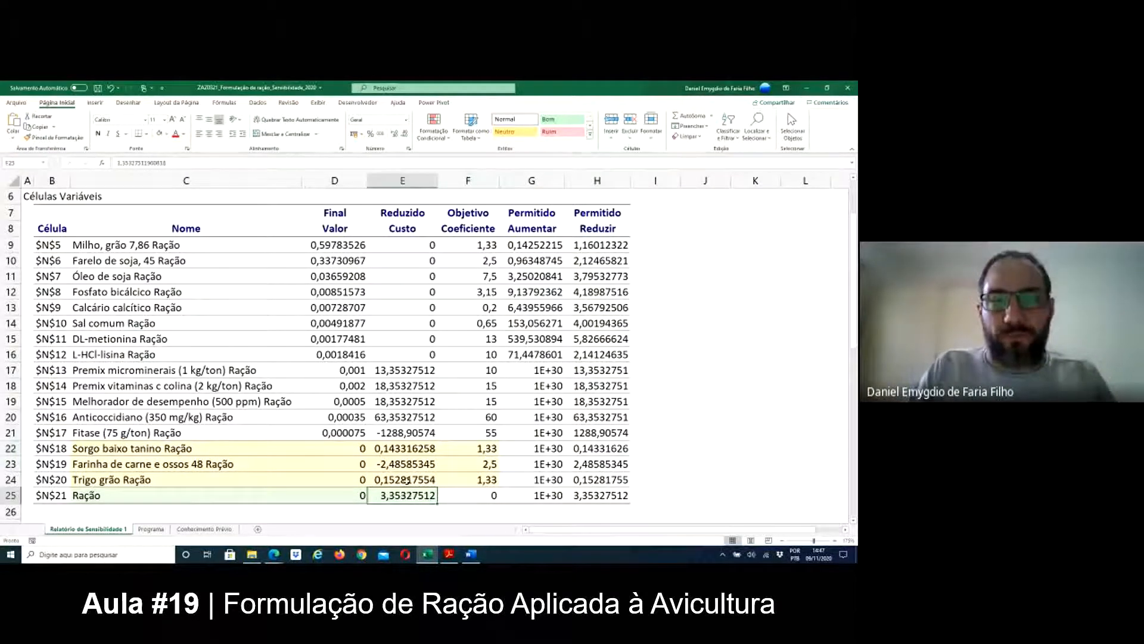
click(406, 481)
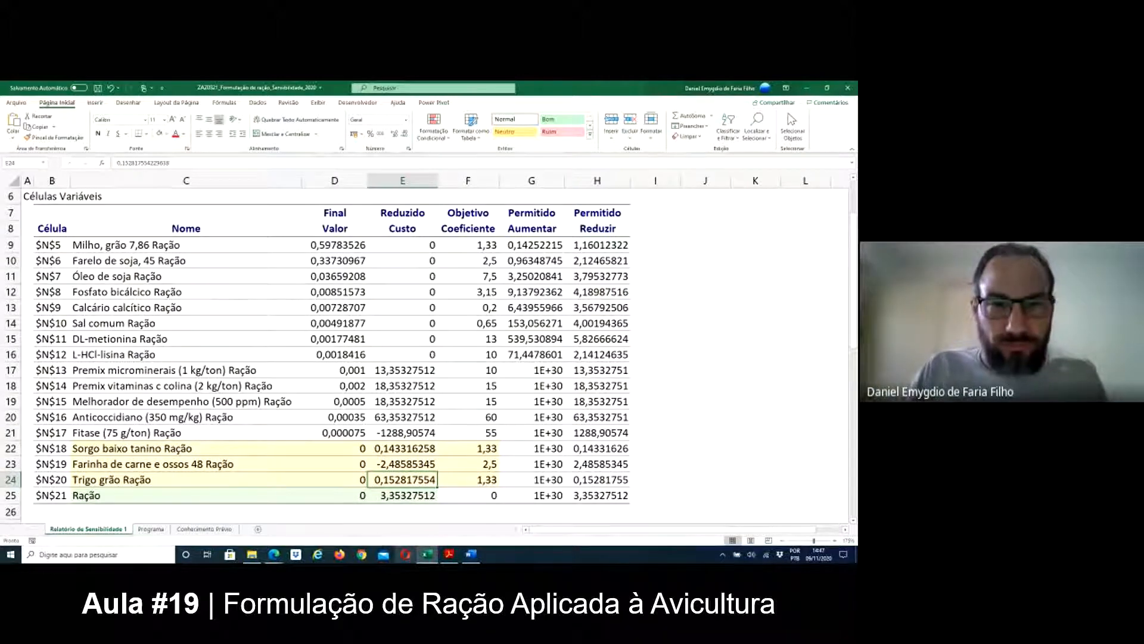
click(289, 483)
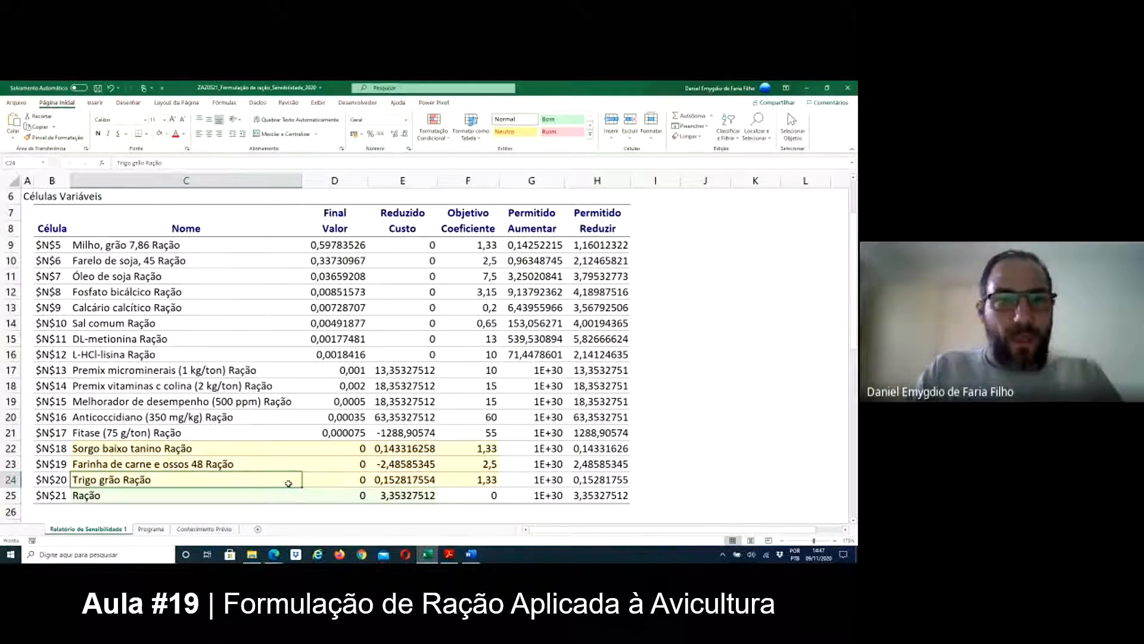
click(370, 484)
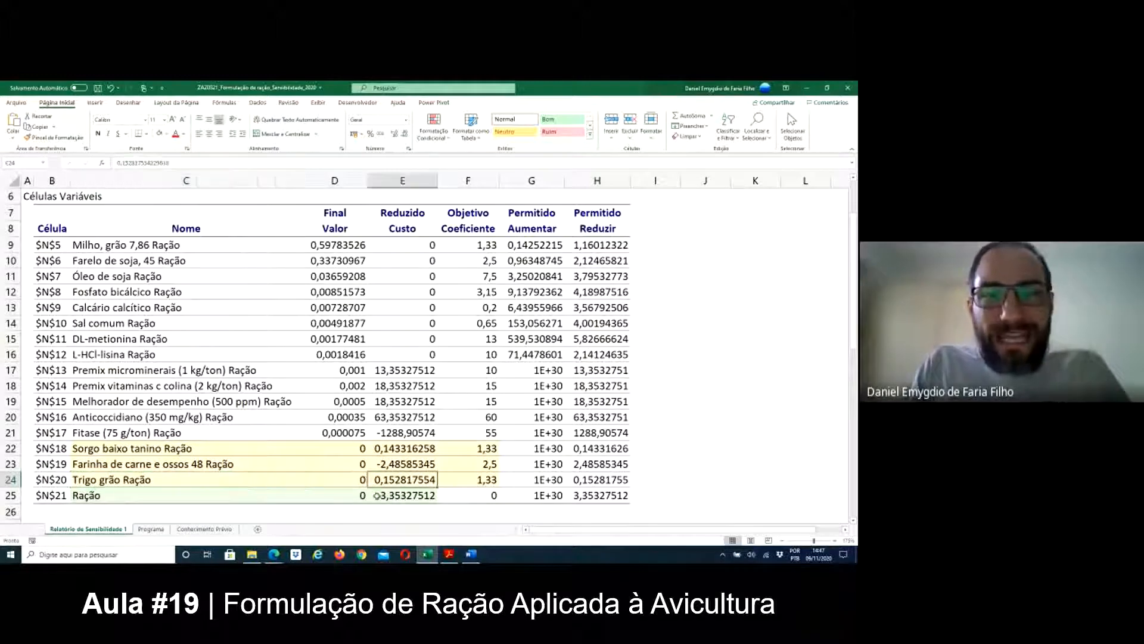
click(456, 484)
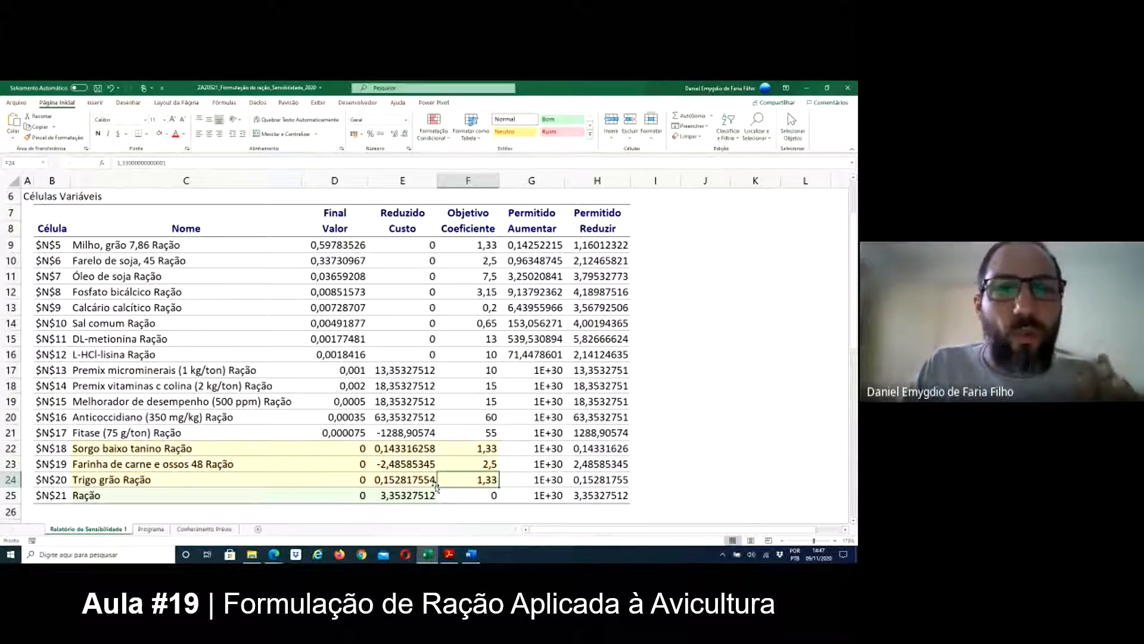
click(389, 467)
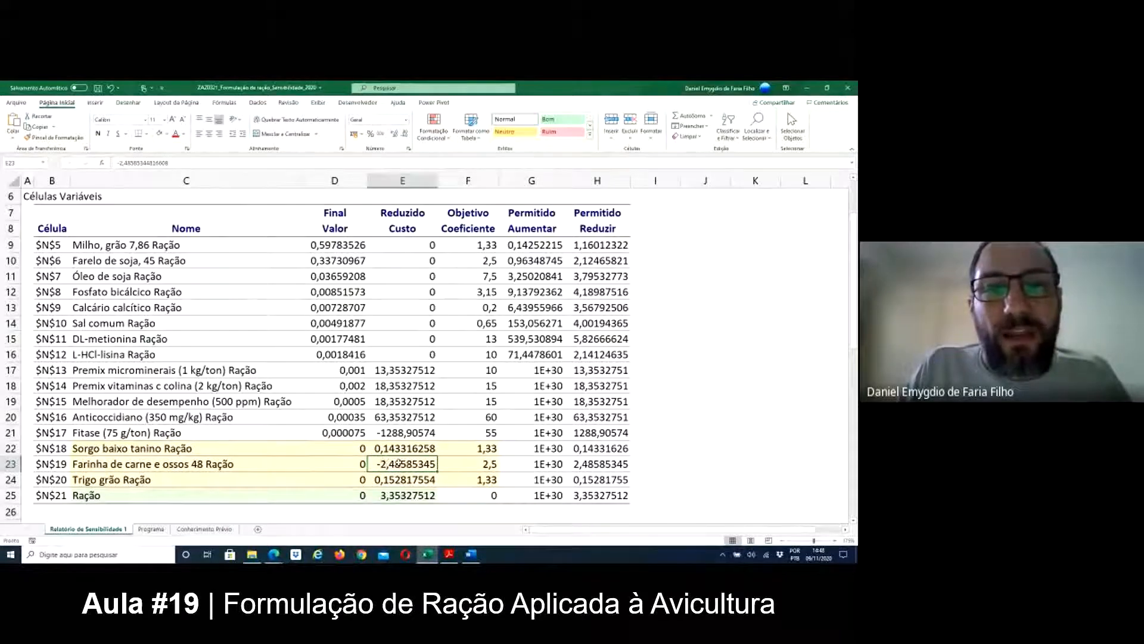
click(484, 469)
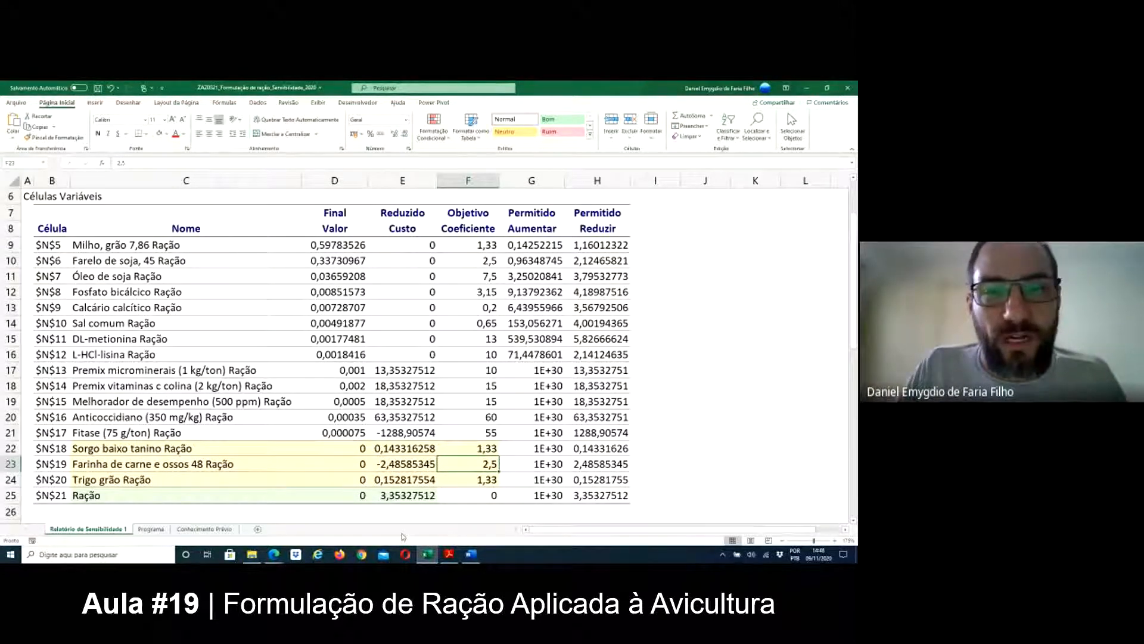
click(384, 468)
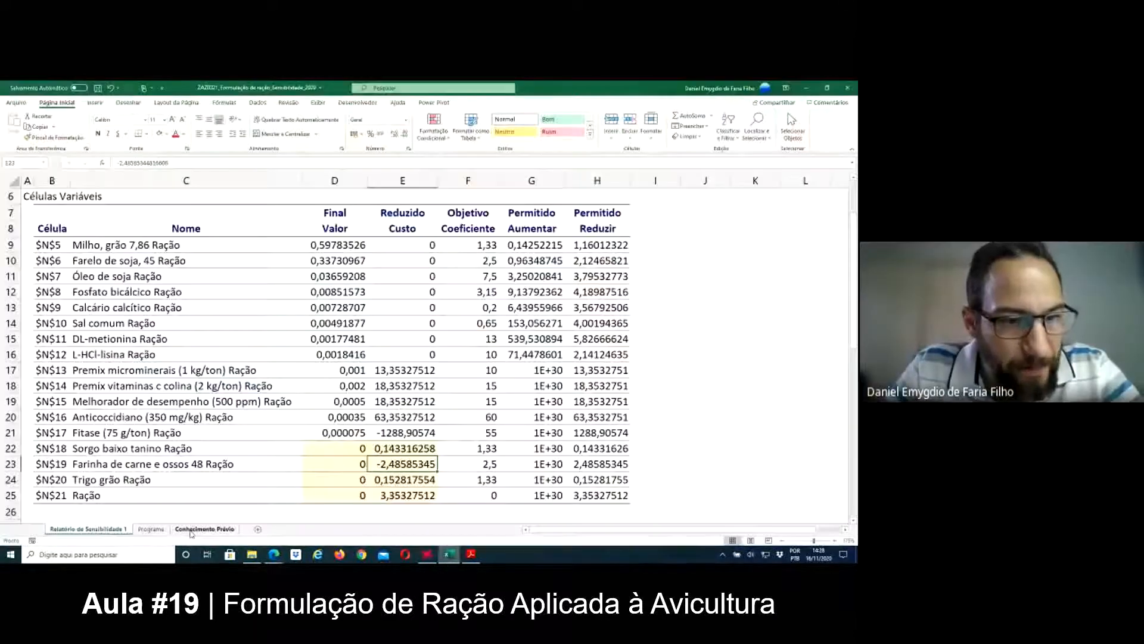
On the Programa sheet, set the Máximo of Sorgo, Farinha de carne e ossos, Trigo and the unnamed row 21 to 1
click(153, 529)
click(733, 388)
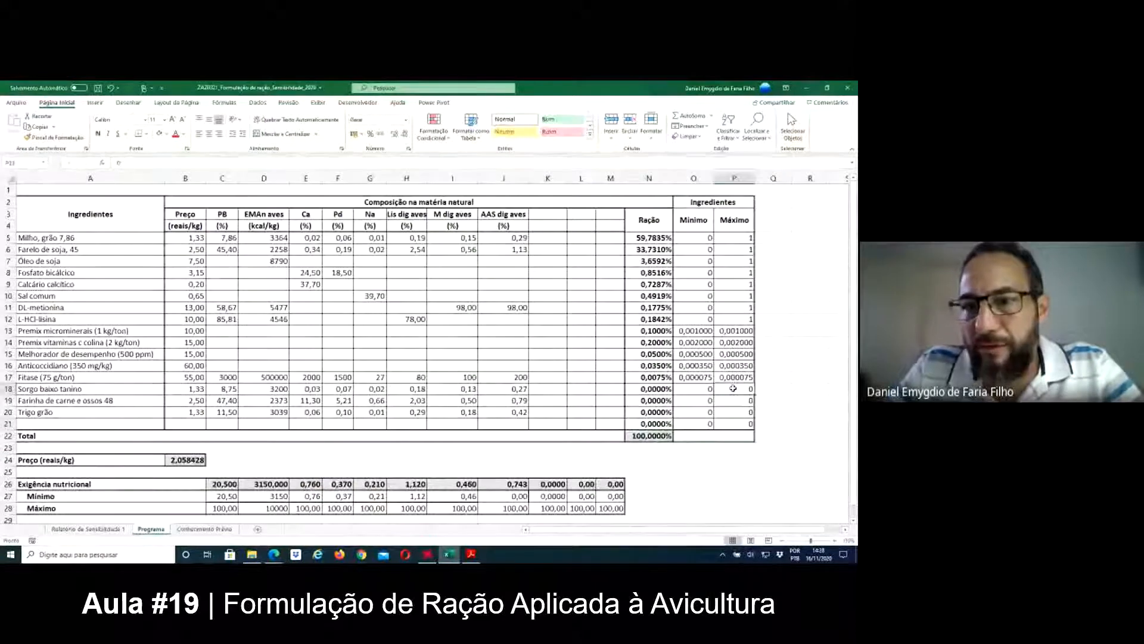
text(1)
key(Return)
text(1)
key(Return)
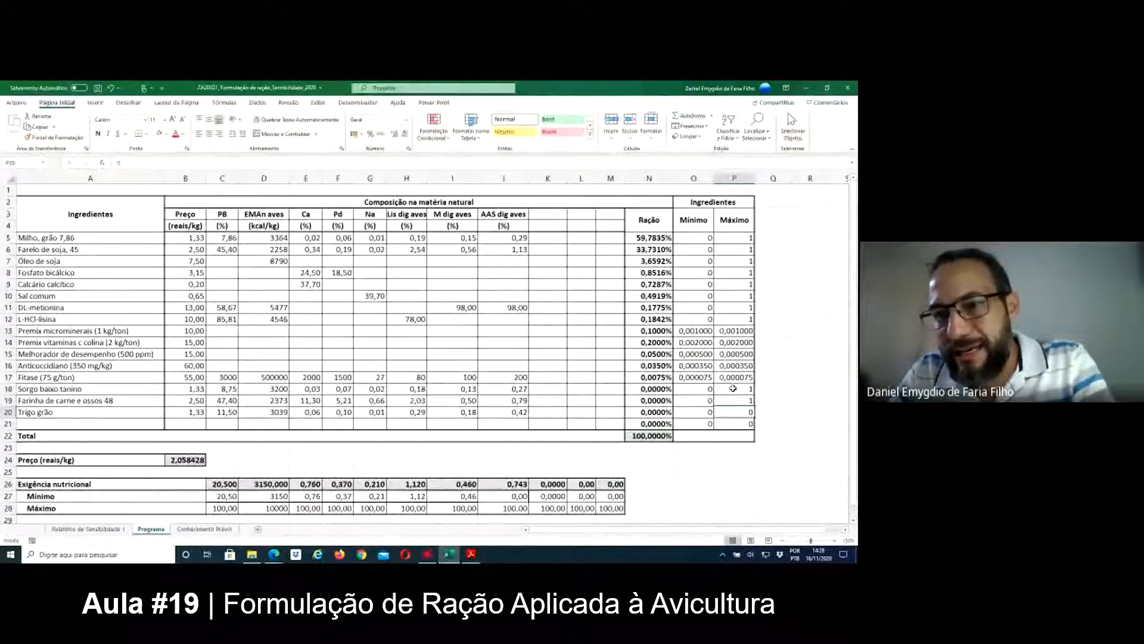
text(1)
key(Return)
text(1)
key(Return)
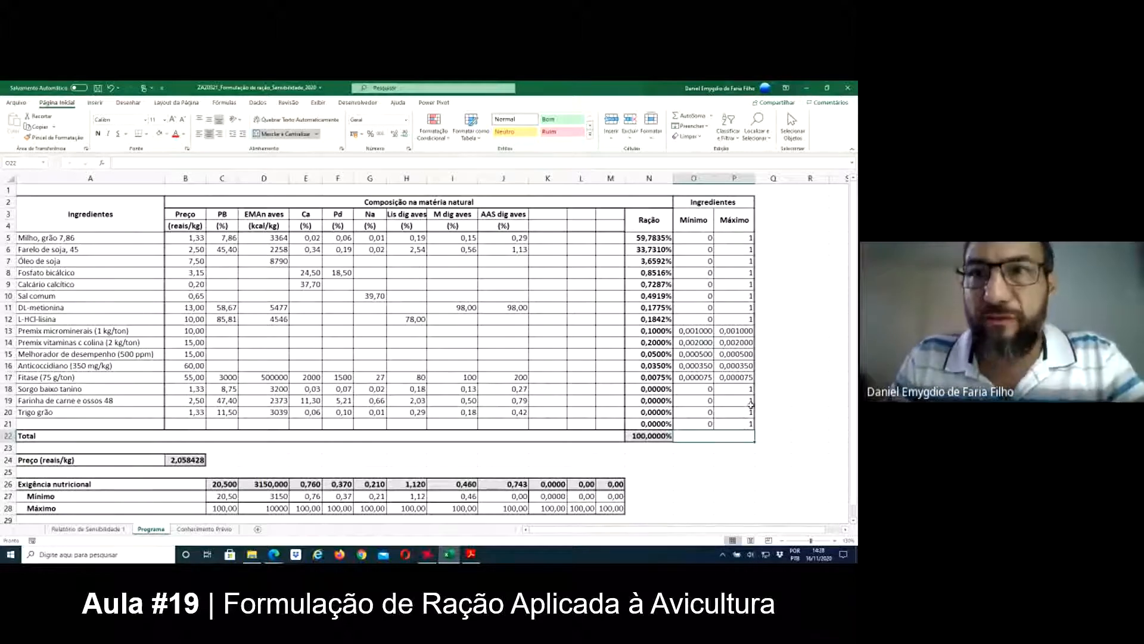
Solve the ration again with Solver using the existing minimum-cost LP Simplex setup and keep the solution
click(256, 102)
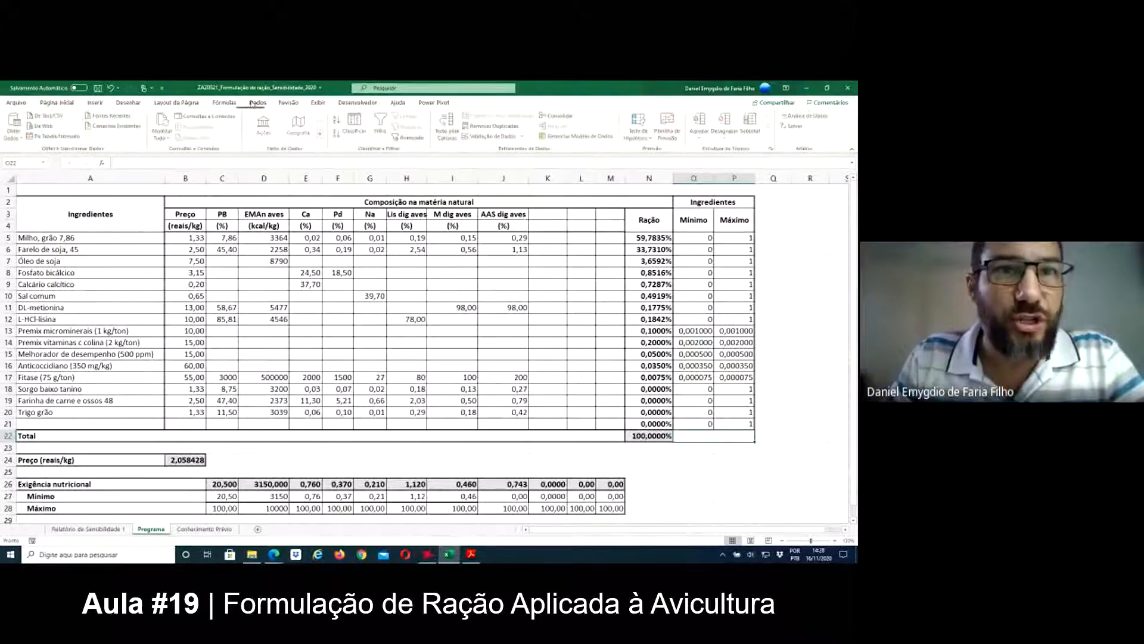
click(804, 127)
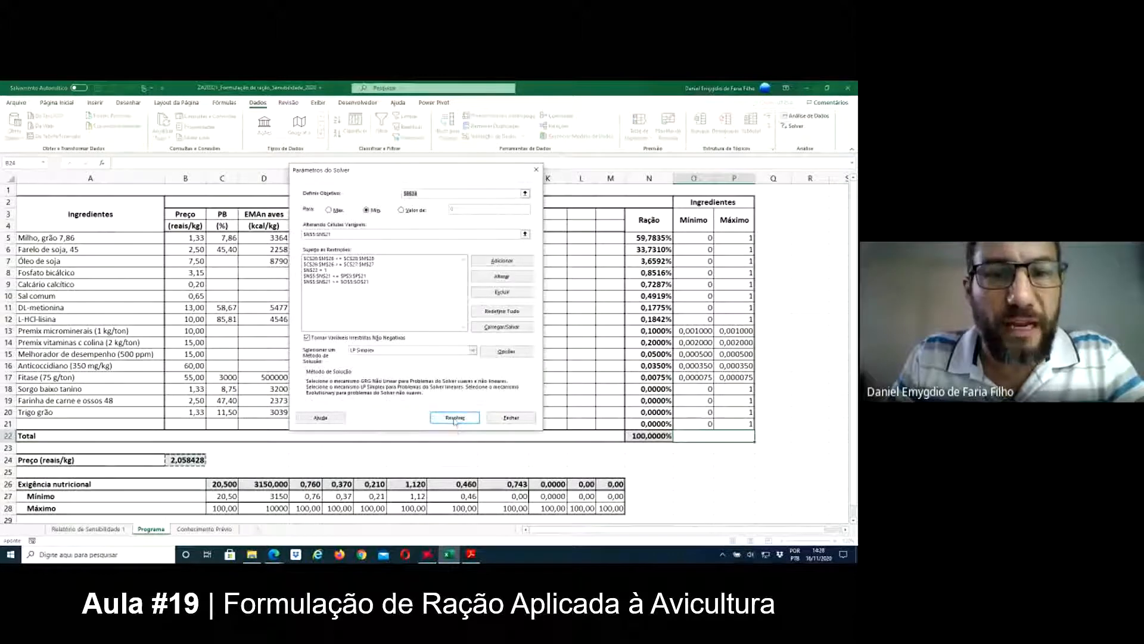
click(455, 420)
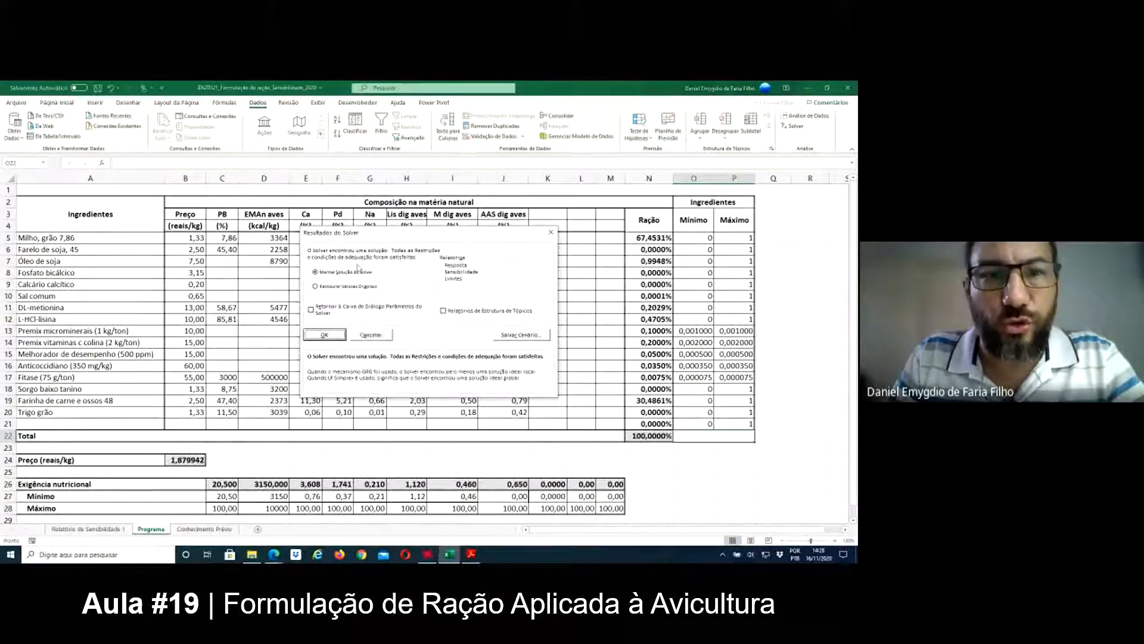
click(326, 334)
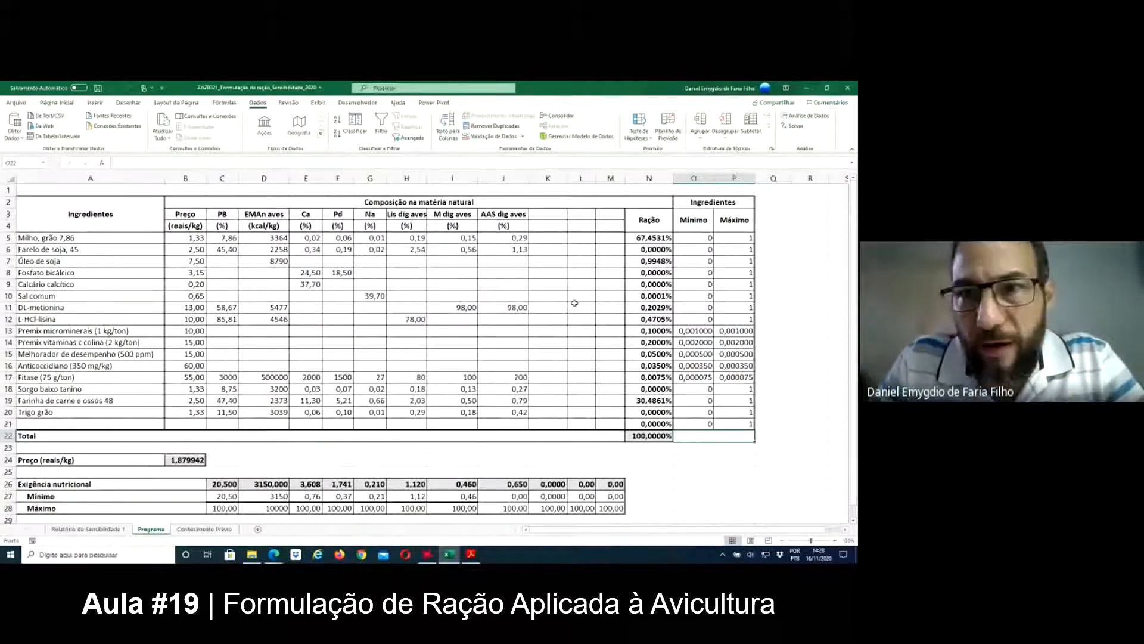
Check the new Ração share of each ingredient, from Milho to Farinha de carne e ossos, and the PB level in Exigência nutricional
click(652, 240)
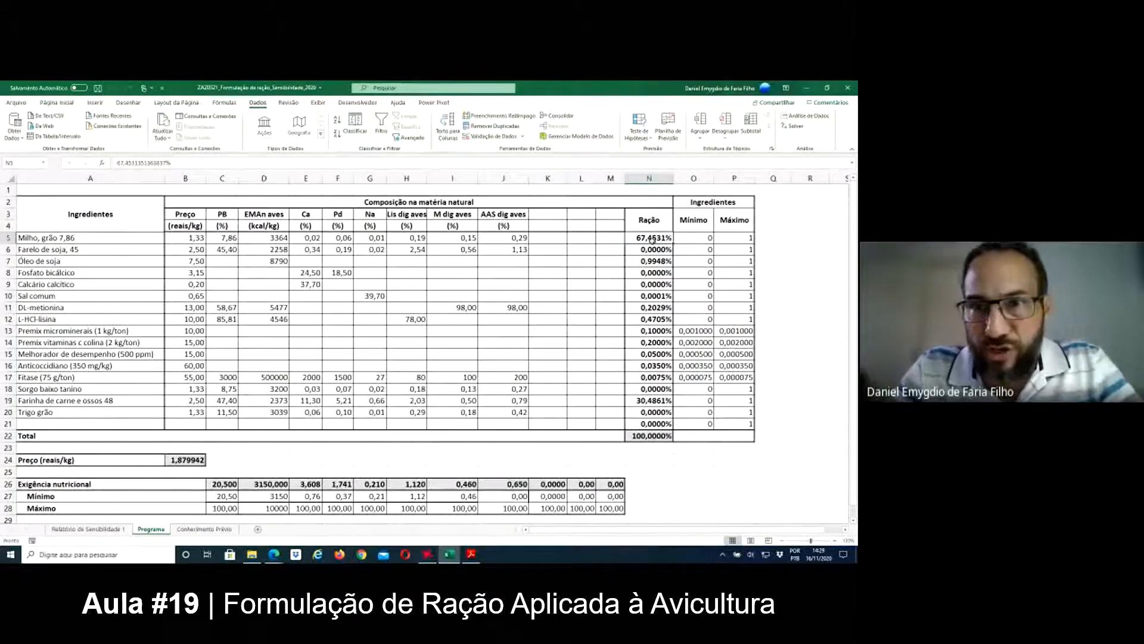
click(652, 249)
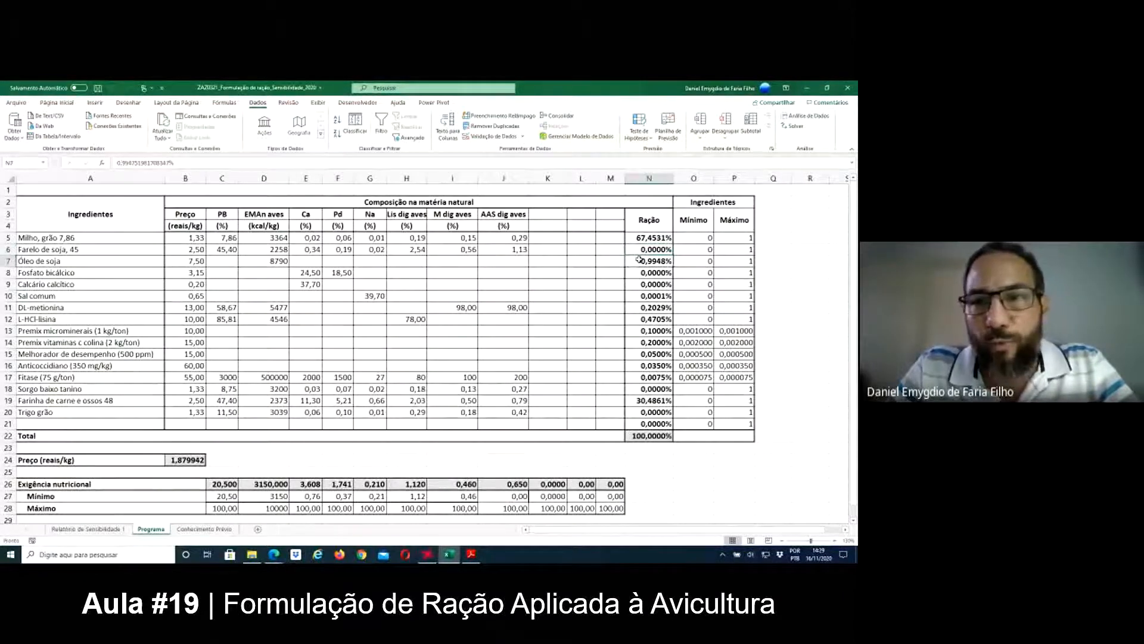
click(639, 275)
click(639, 285)
click(639, 297)
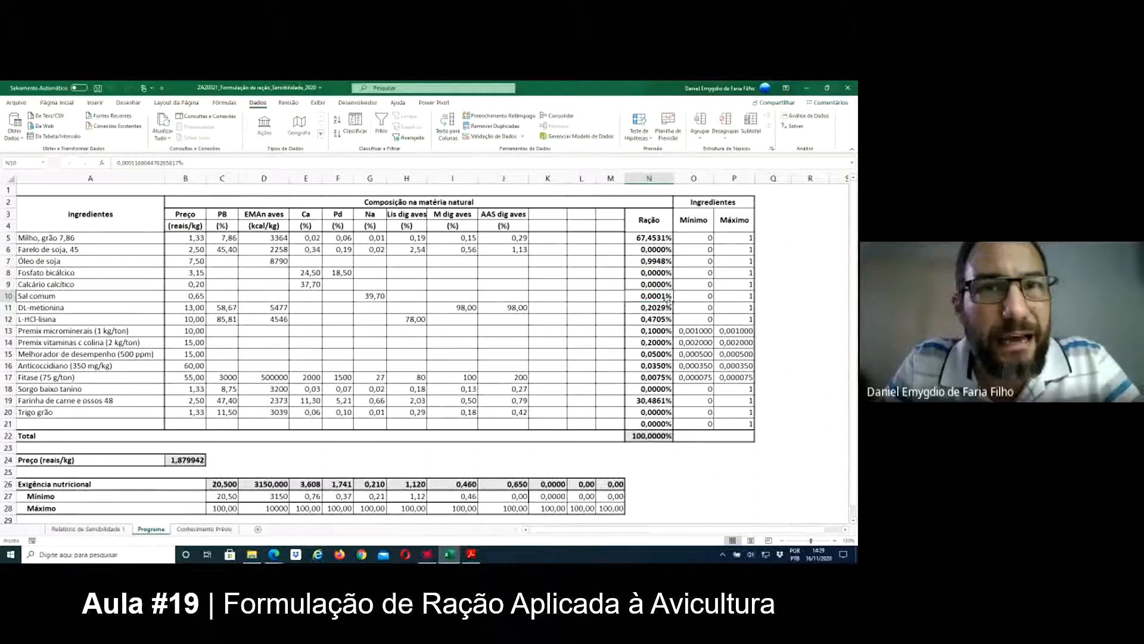
click(666, 307)
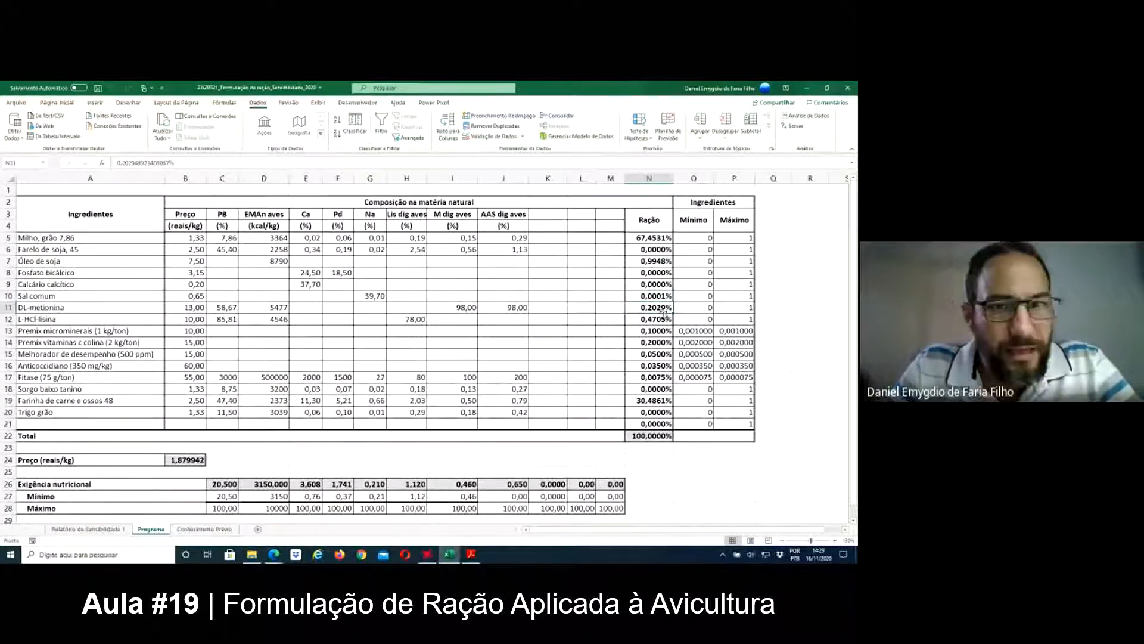
click(664, 321)
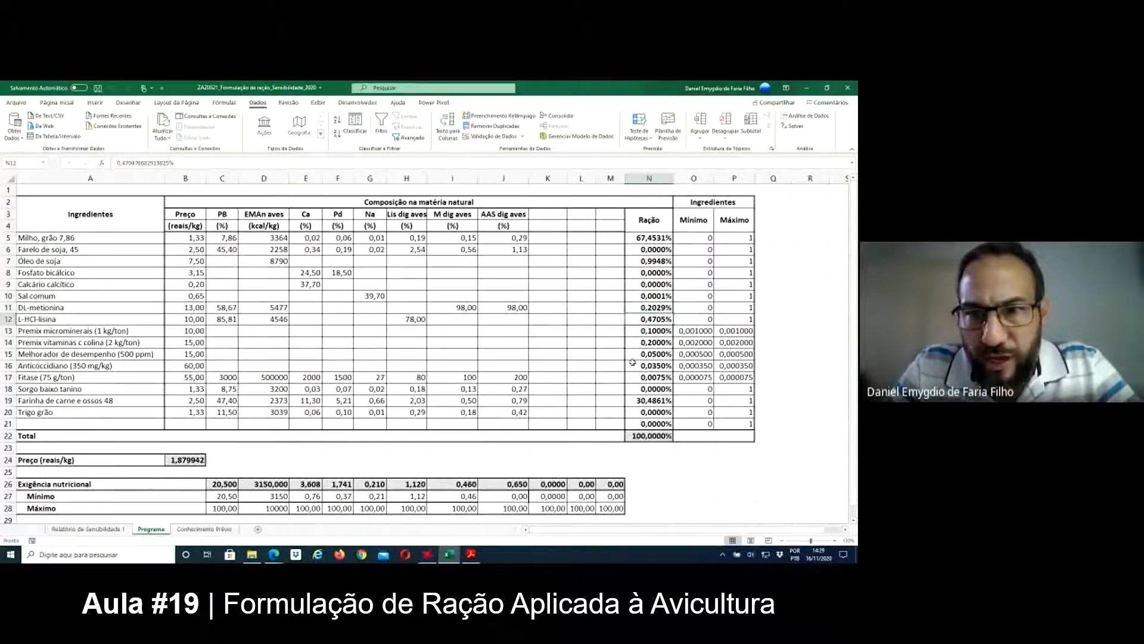
click(633, 401)
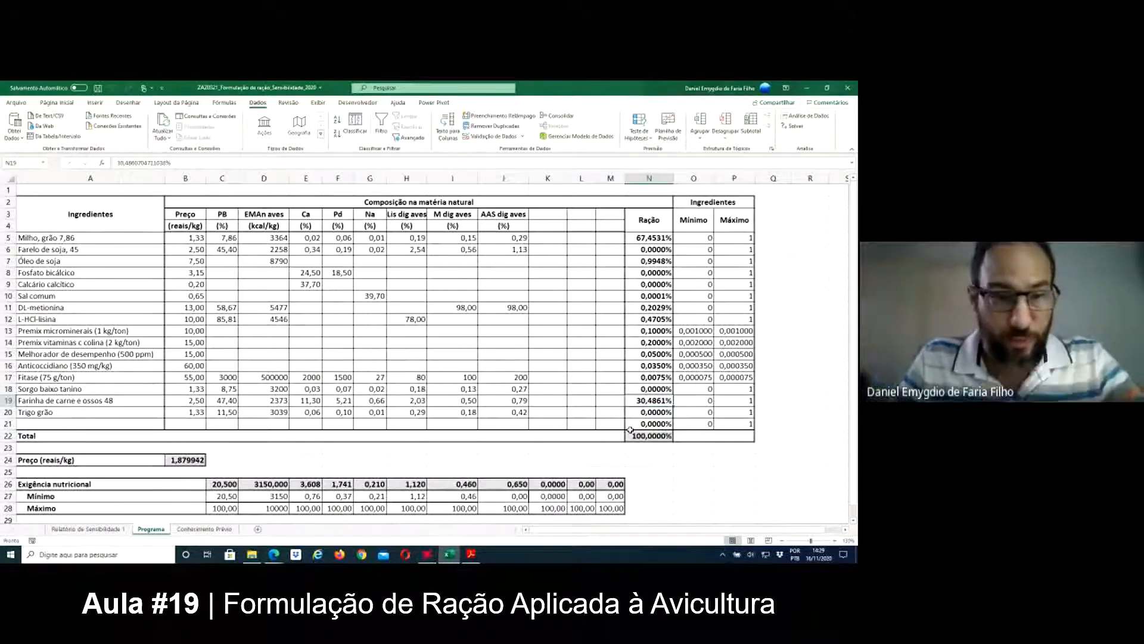
click(214, 483)
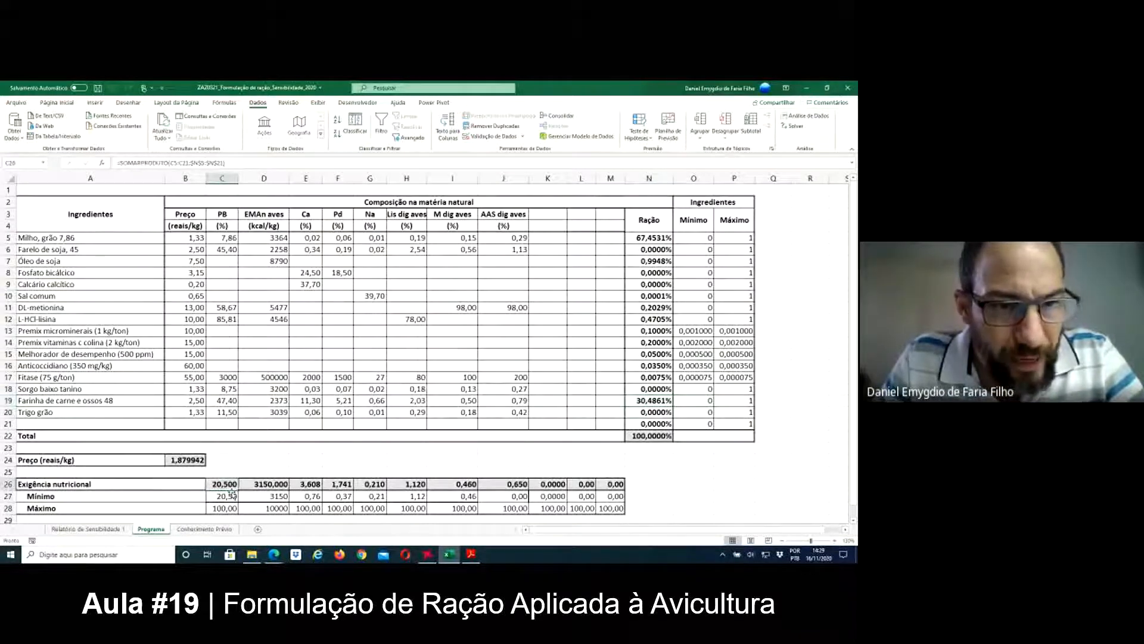
Compare the reached levels in Exigência nutricional with the Mínimo for PB, EMAn, Ca and Pd
click(228, 496)
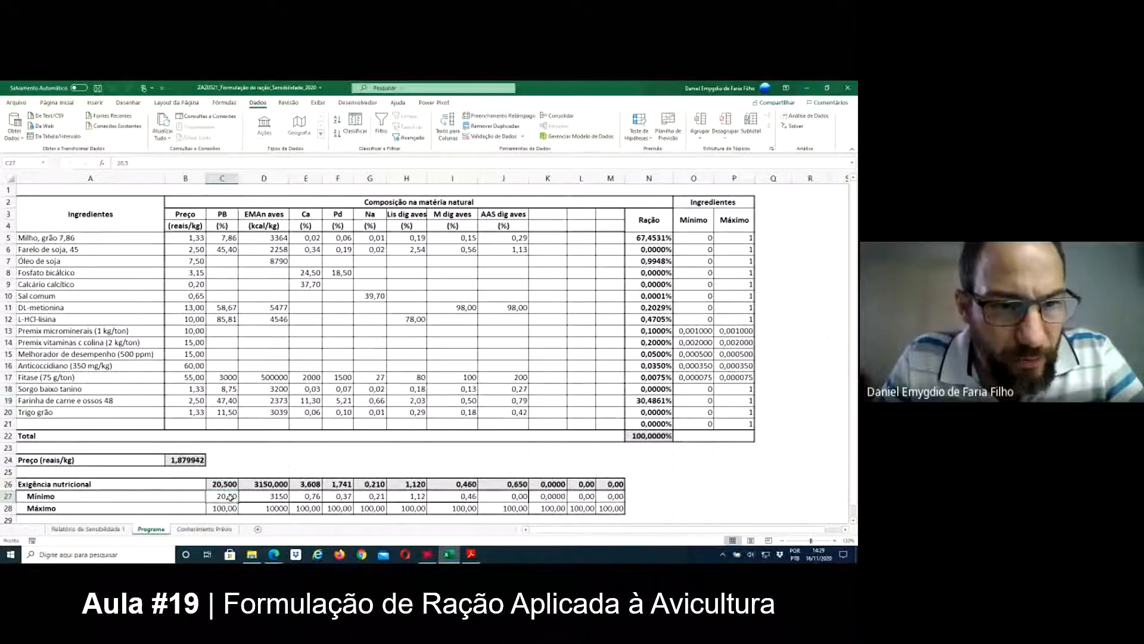
click(265, 499)
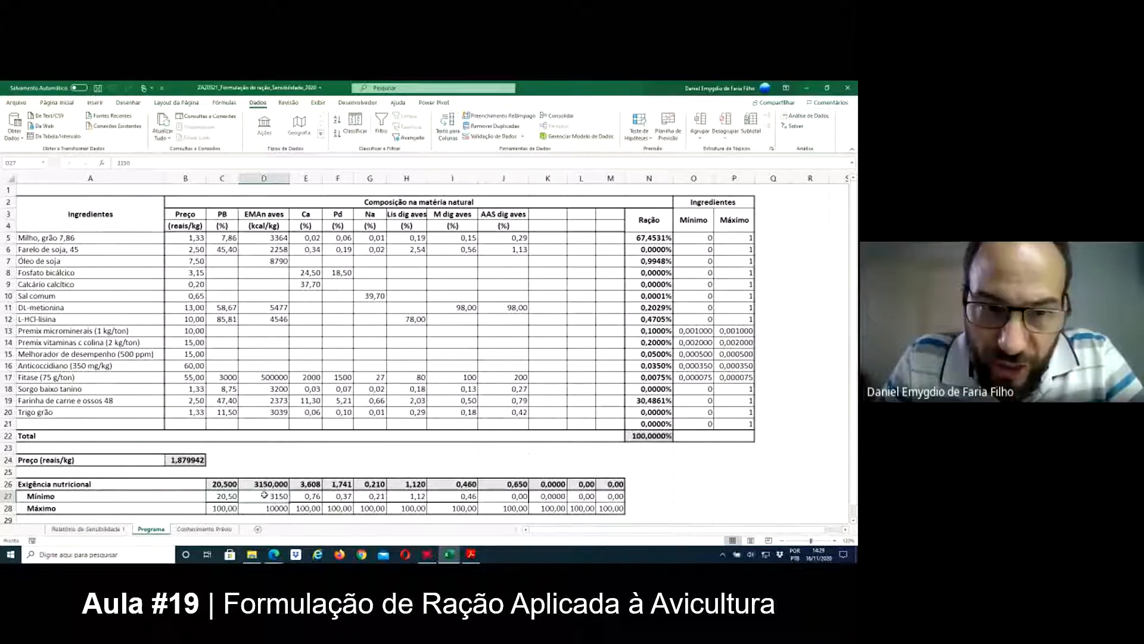
click(309, 496)
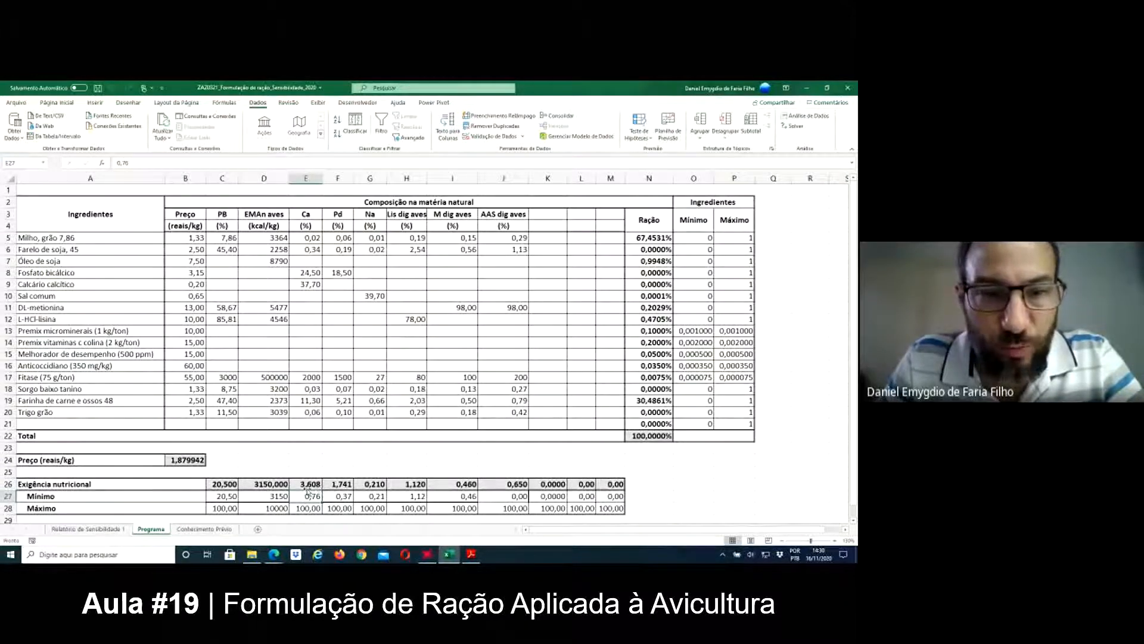
click(307, 486)
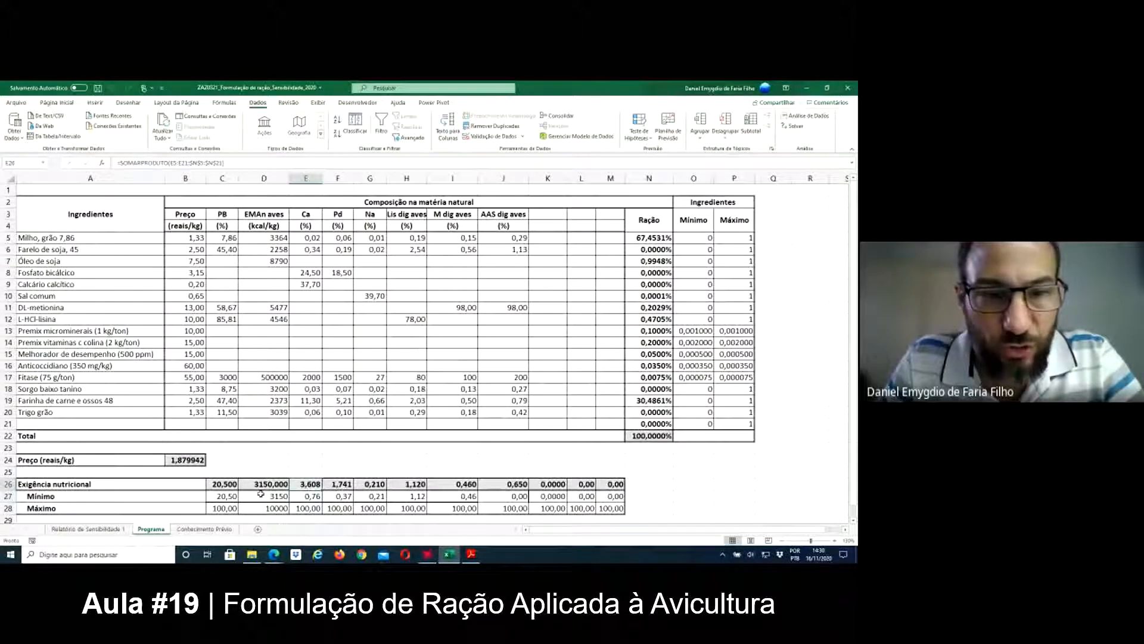
click(300, 498)
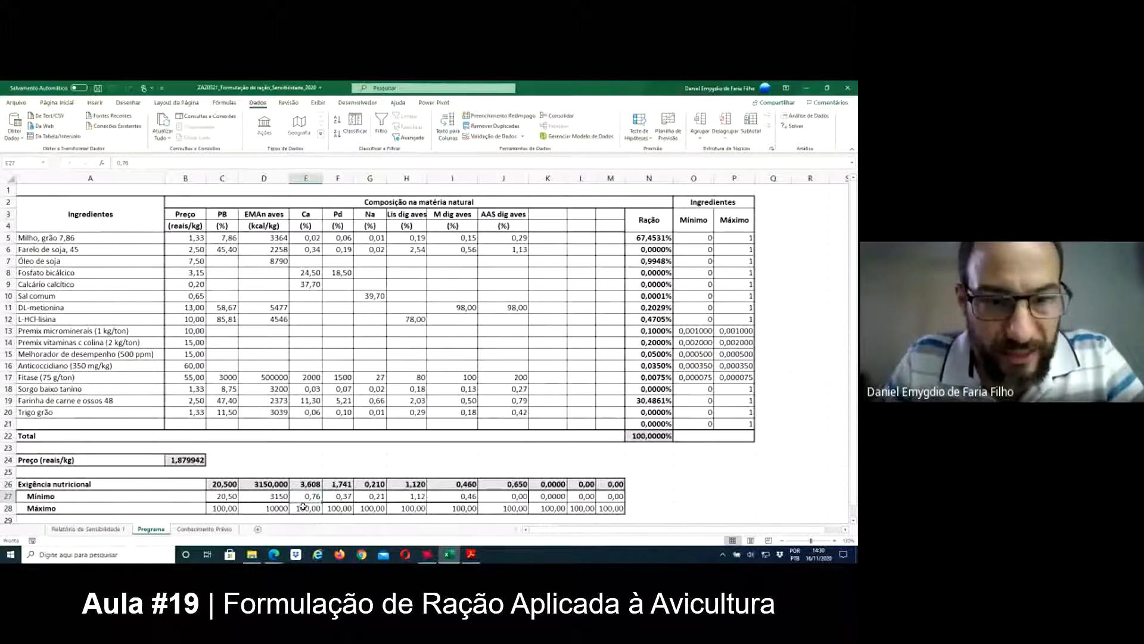
click(344, 498)
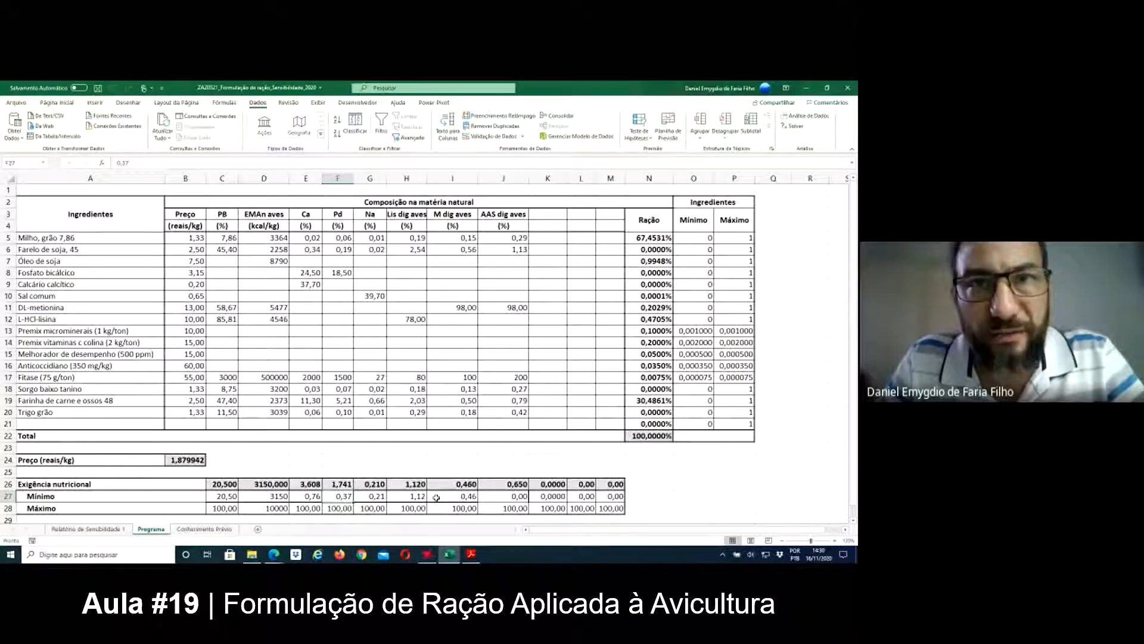
Check the Ração share of Farinha de carne e ossos and compare its PB with Farelo de soja, DL-metionina and L-HCl-lisina
click(646, 400)
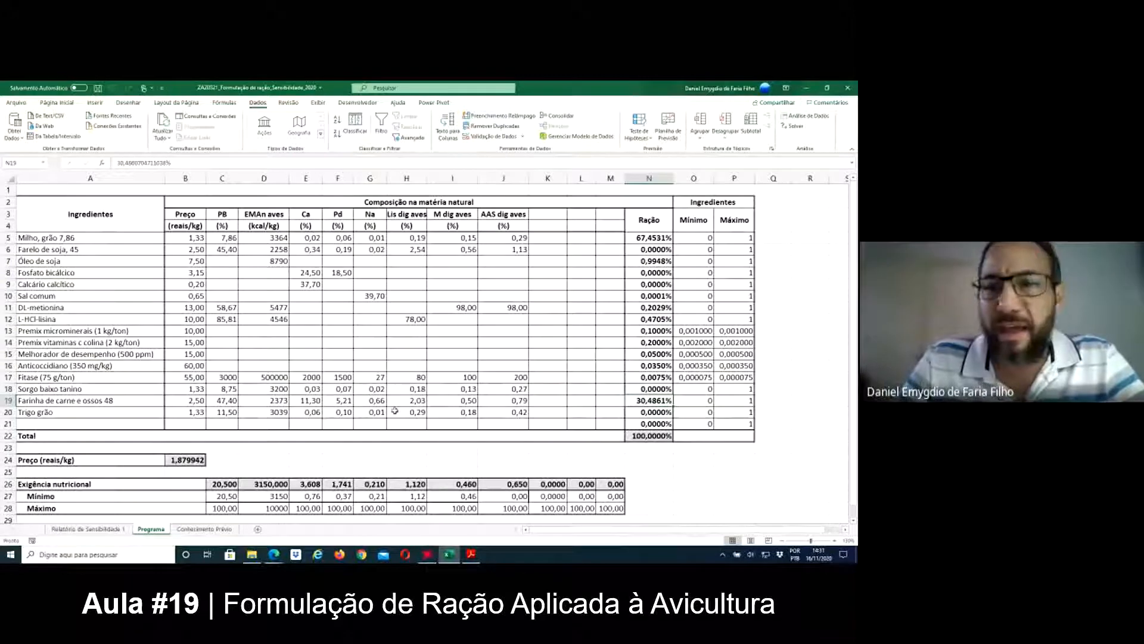
click(228, 402)
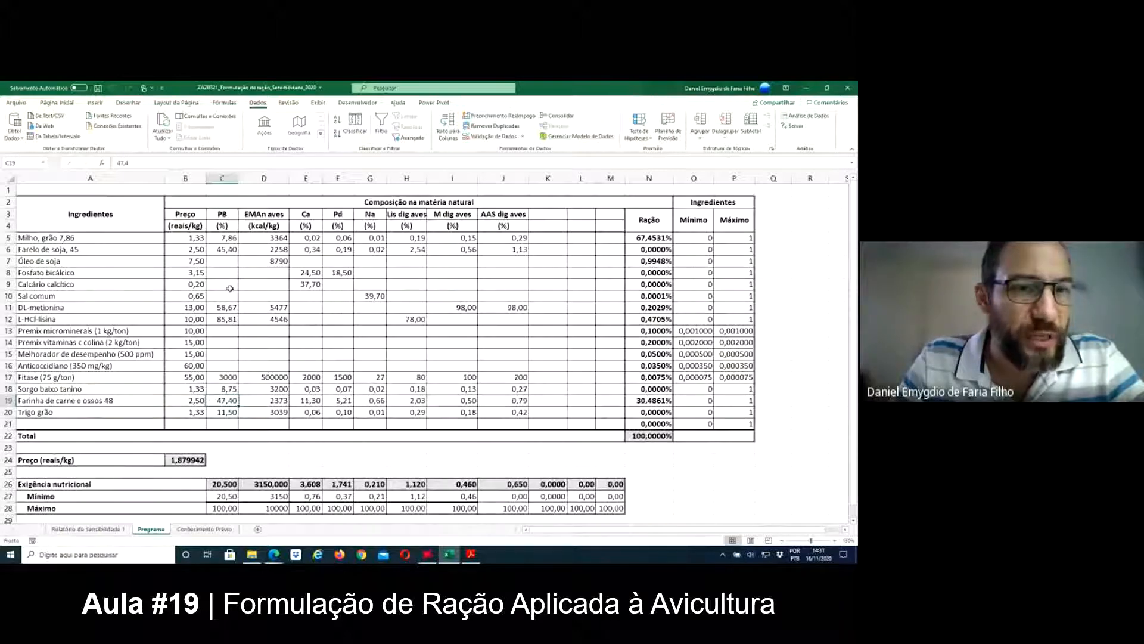
click(221, 250)
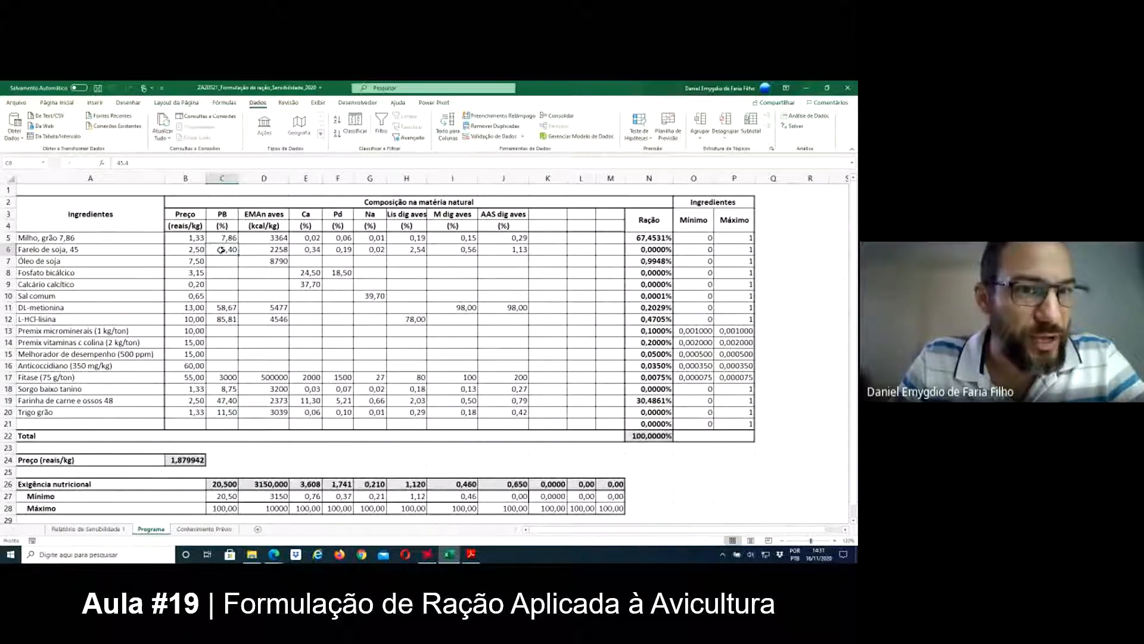
click(225, 401)
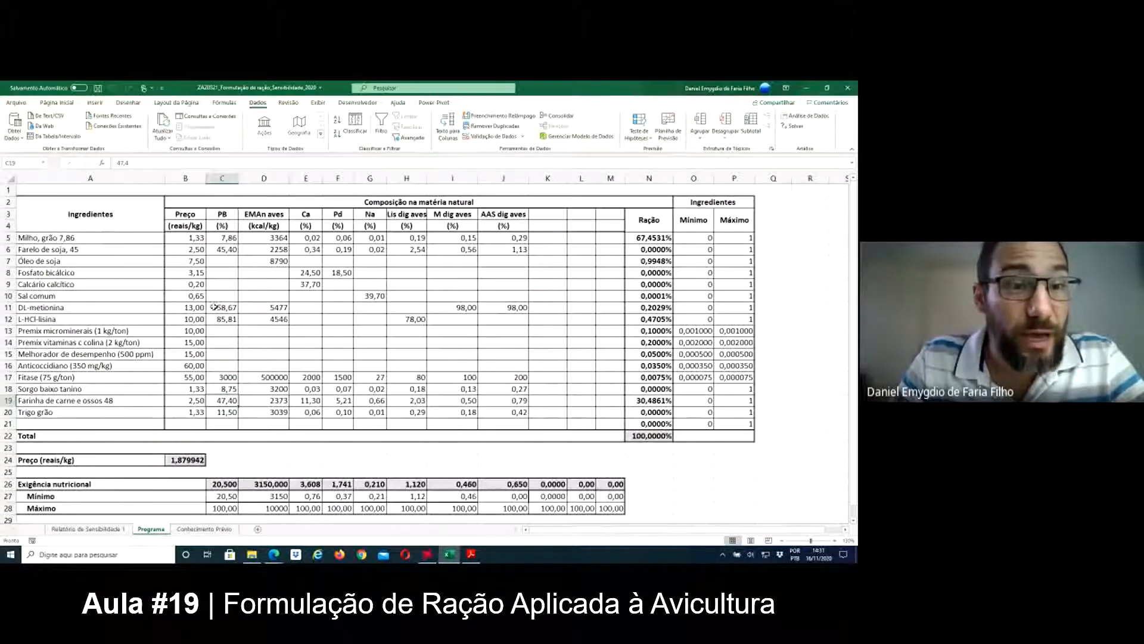
click(230, 308)
click(230, 319)
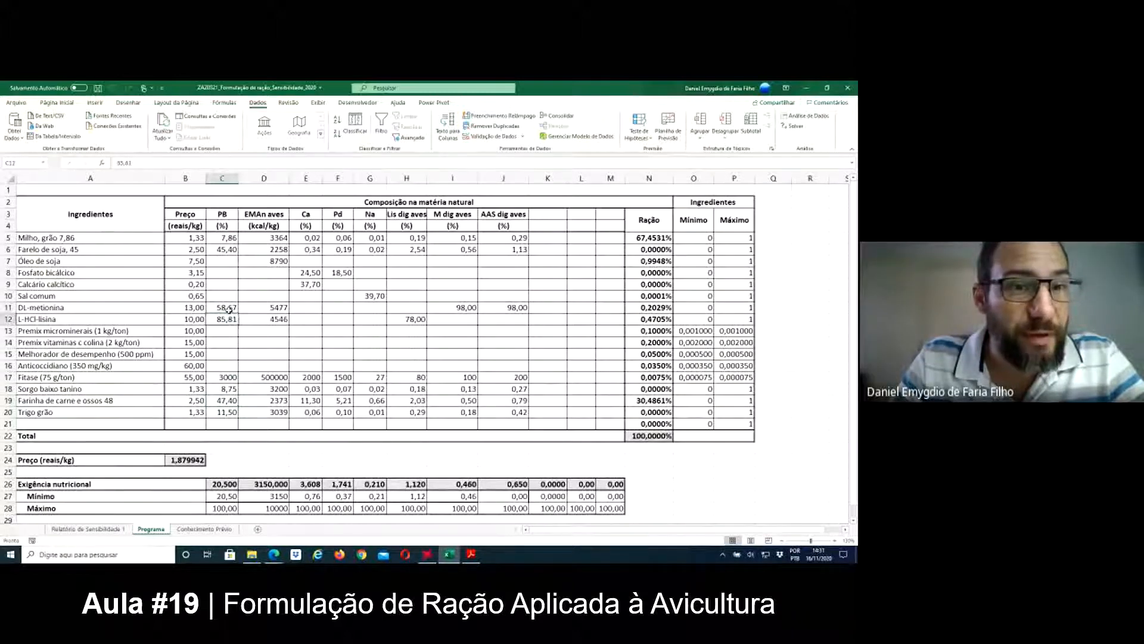
click(228, 309)
click(228, 318)
click(229, 309)
click(228, 319)
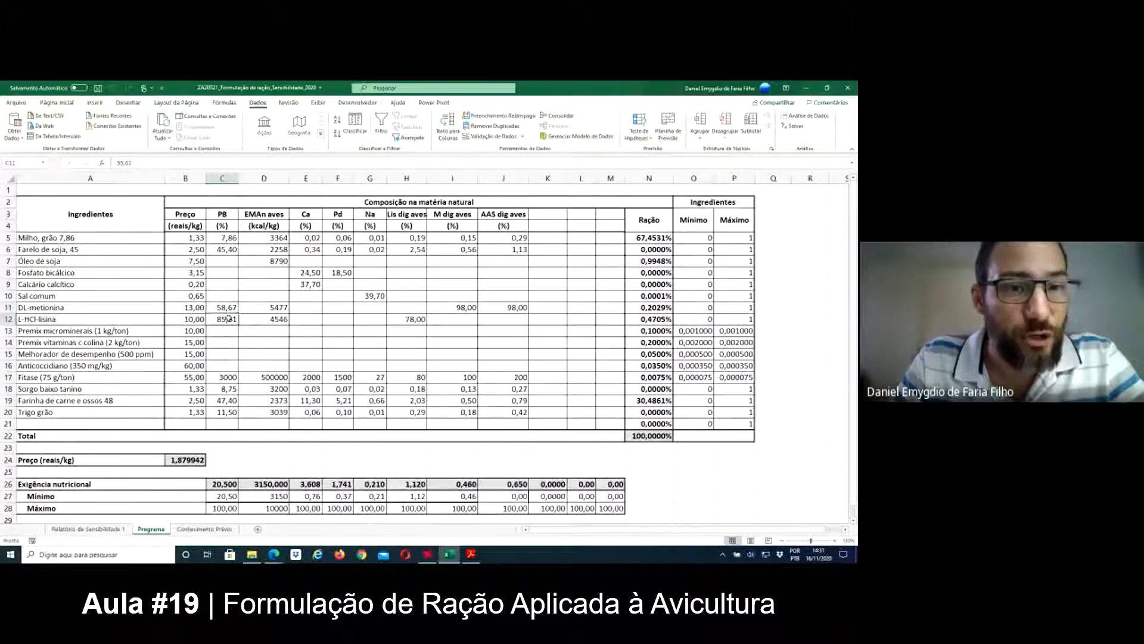
click(228, 307)
click(230, 321)
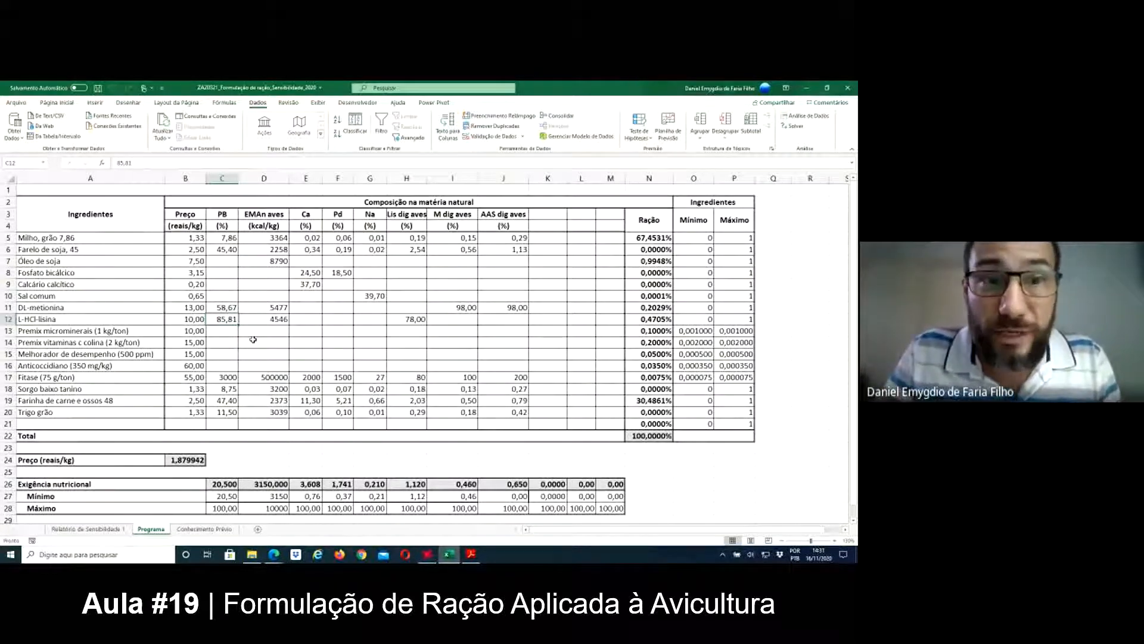
Compare the EMAn aves energy values of DL-metionina and L-HCl-lisina
click(263, 317)
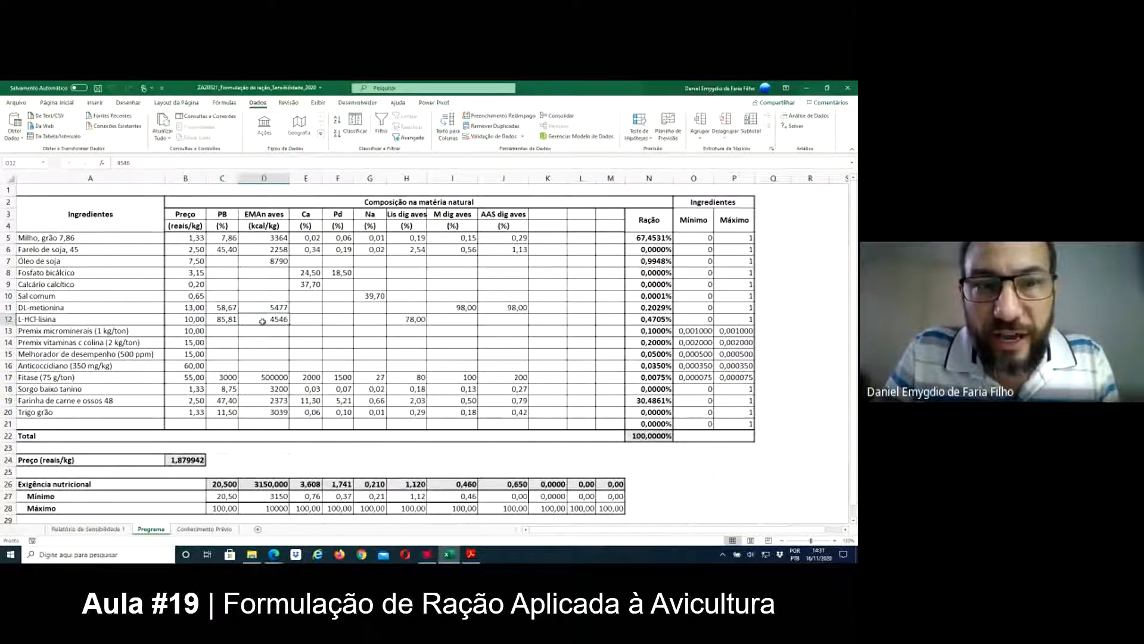
click(278, 309)
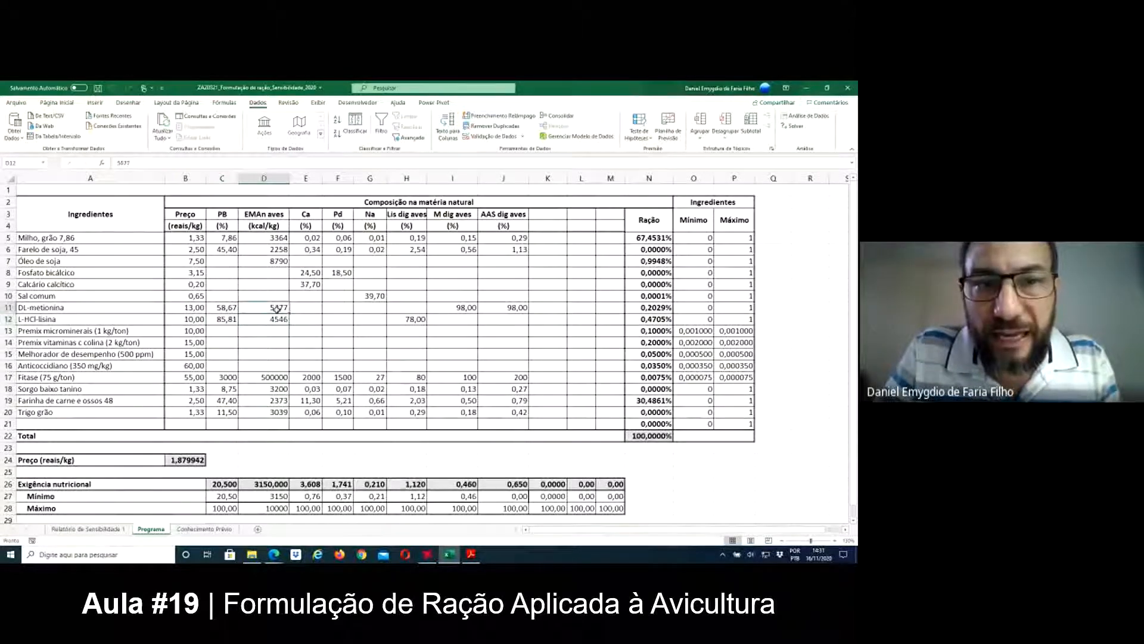
click(278, 319)
click(279, 309)
click(278, 320)
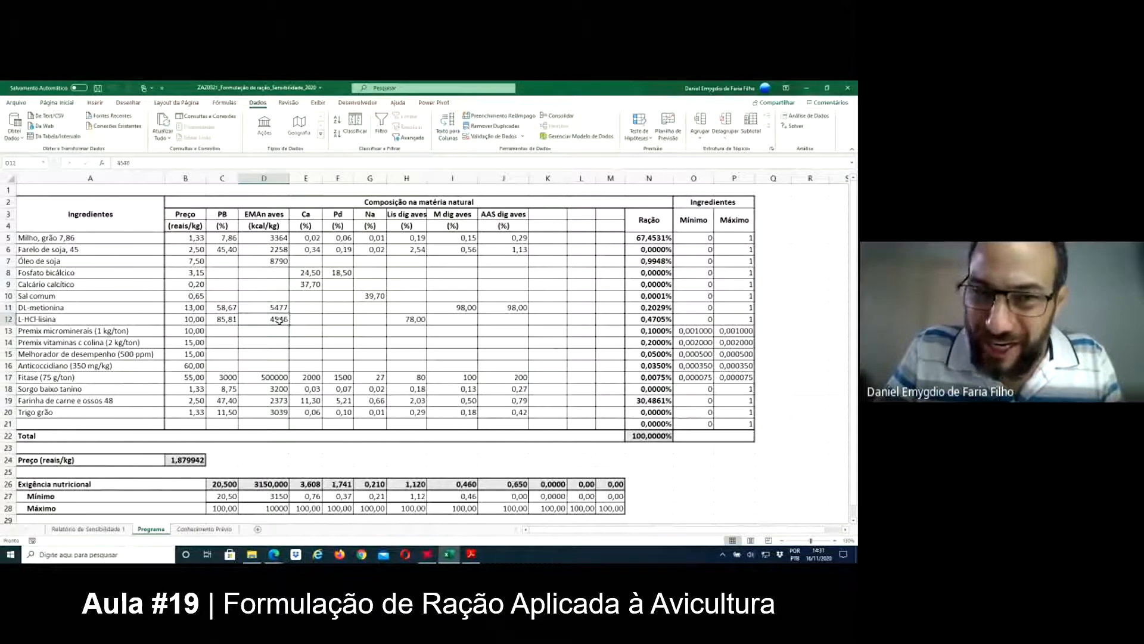
click(268, 306)
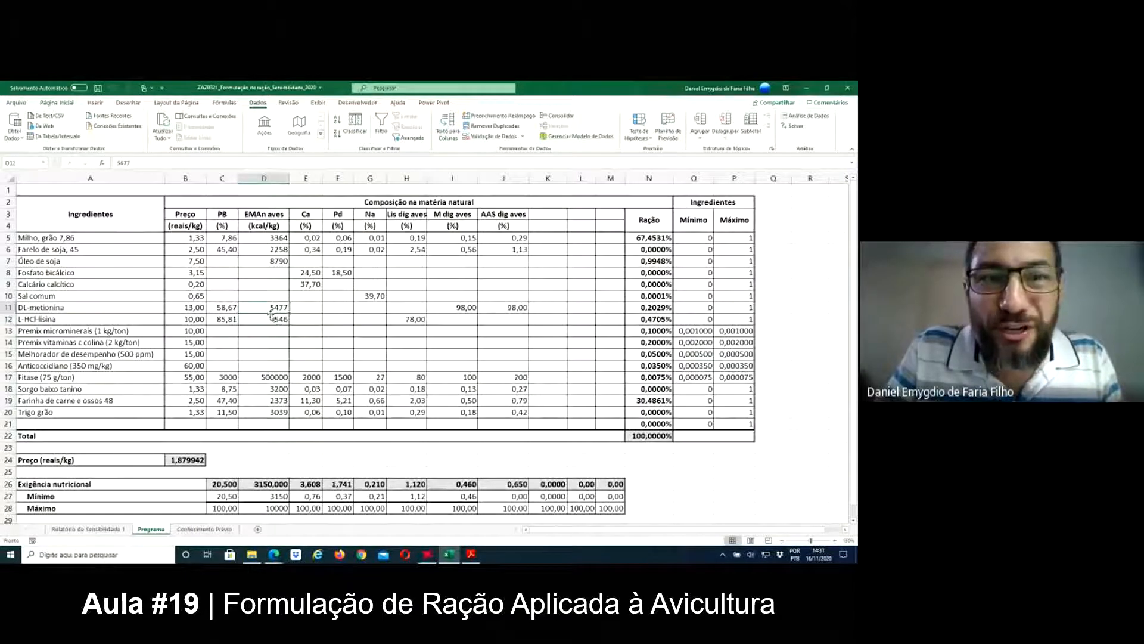
click(271, 319)
click(269, 310)
click(269, 321)
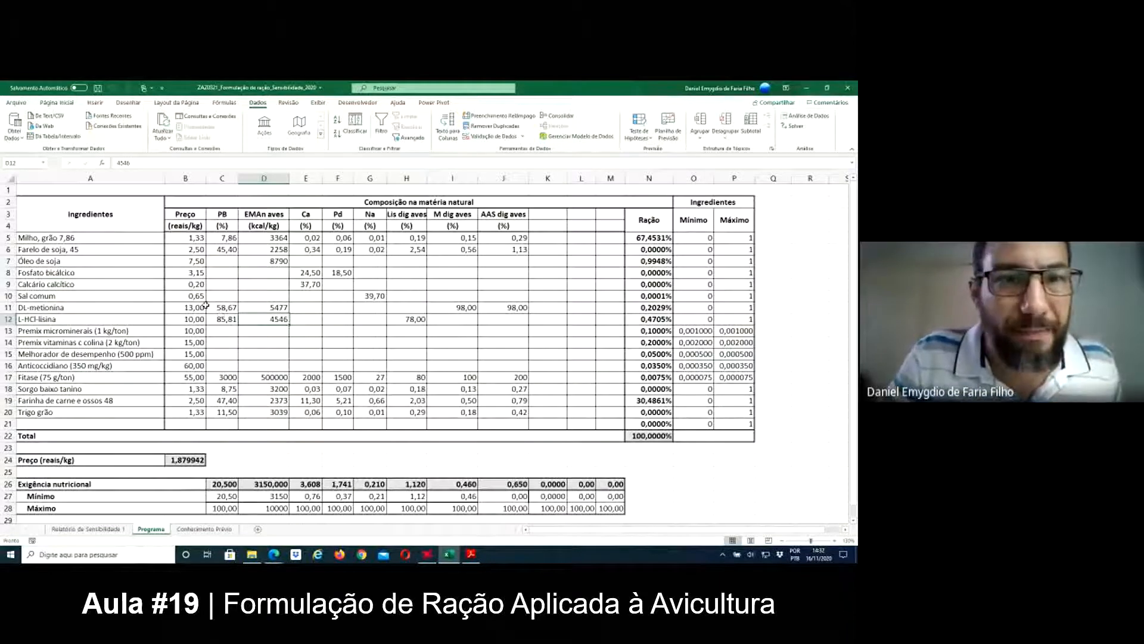
Review the PB of DL-metionina and Farelo de soja against the PB, EMAn, Ca, Pd and Ração share of Farinha de carne e ossos
click(226, 308)
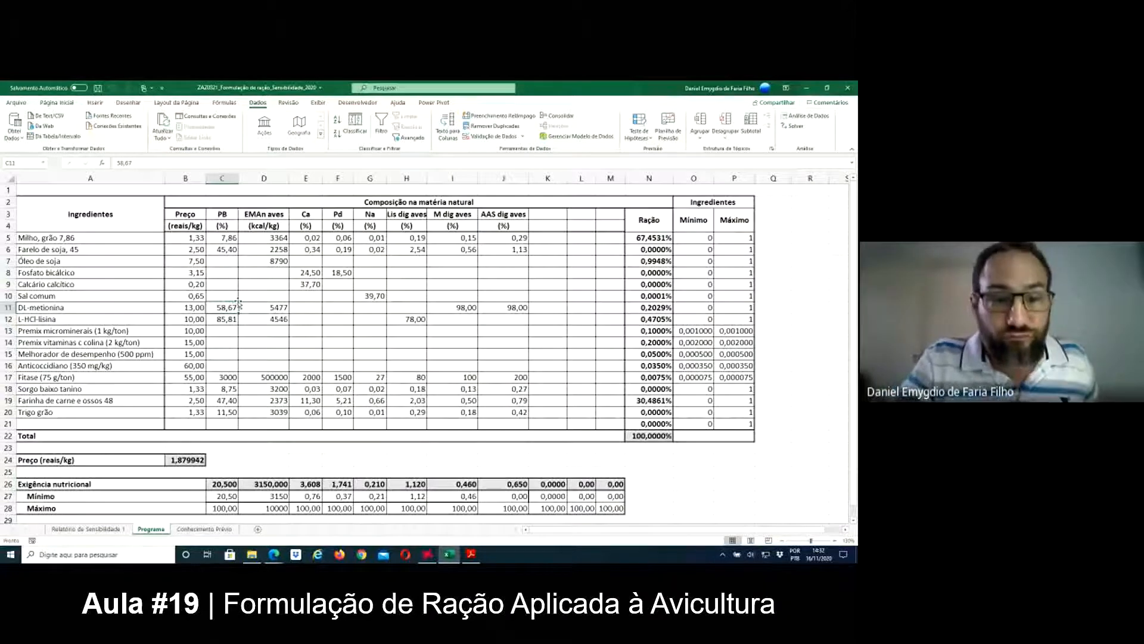
click(224, 250)
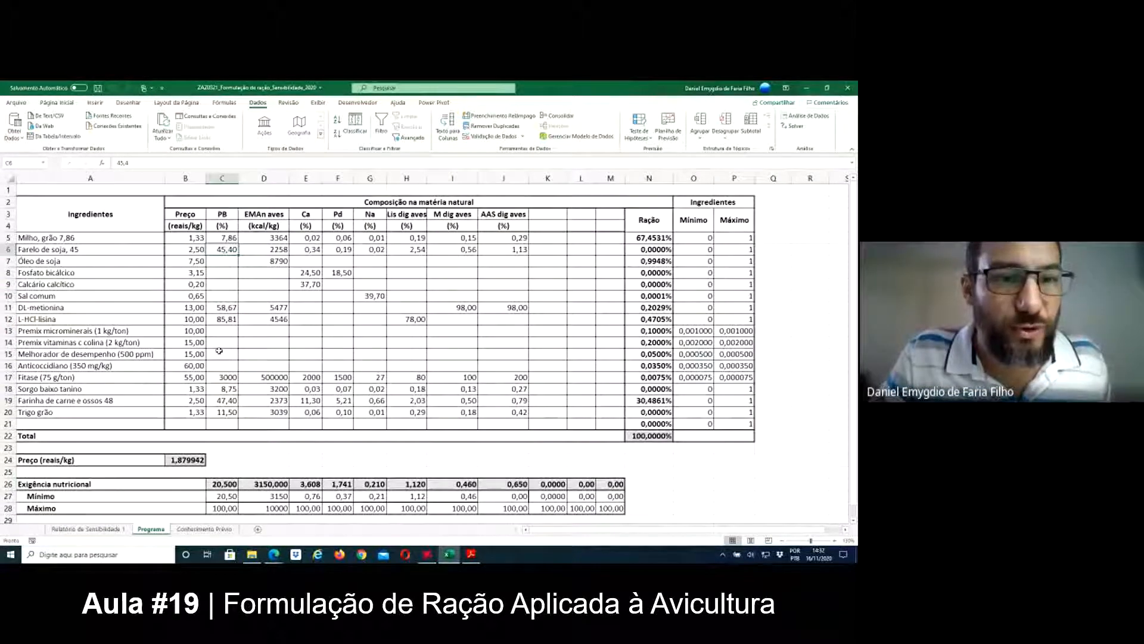
click(223, 402)
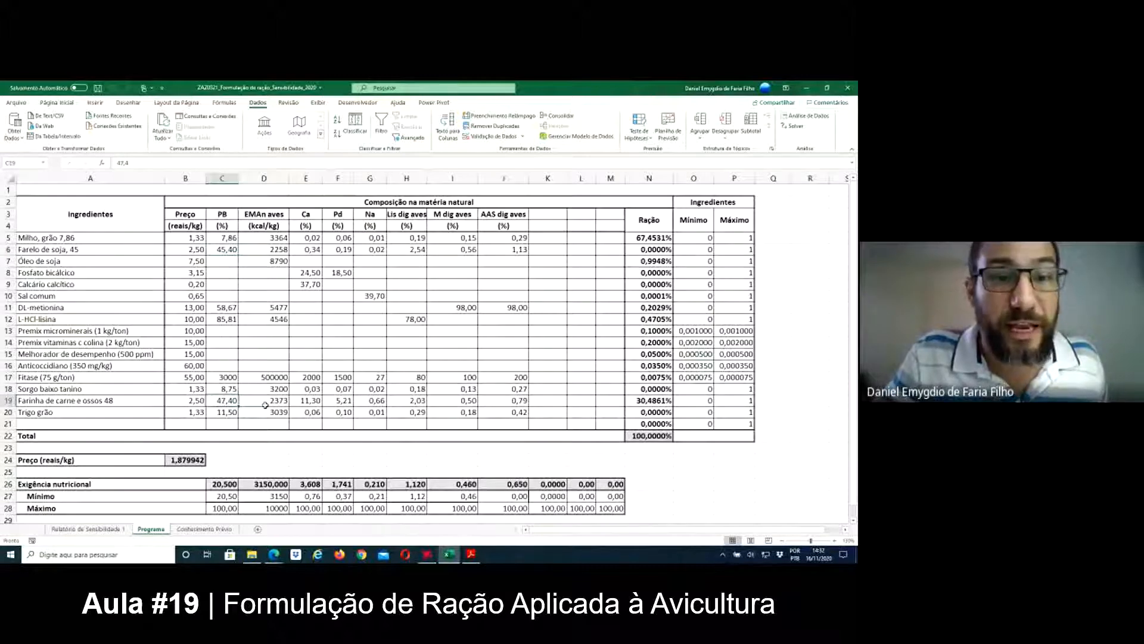
click(265, 405)
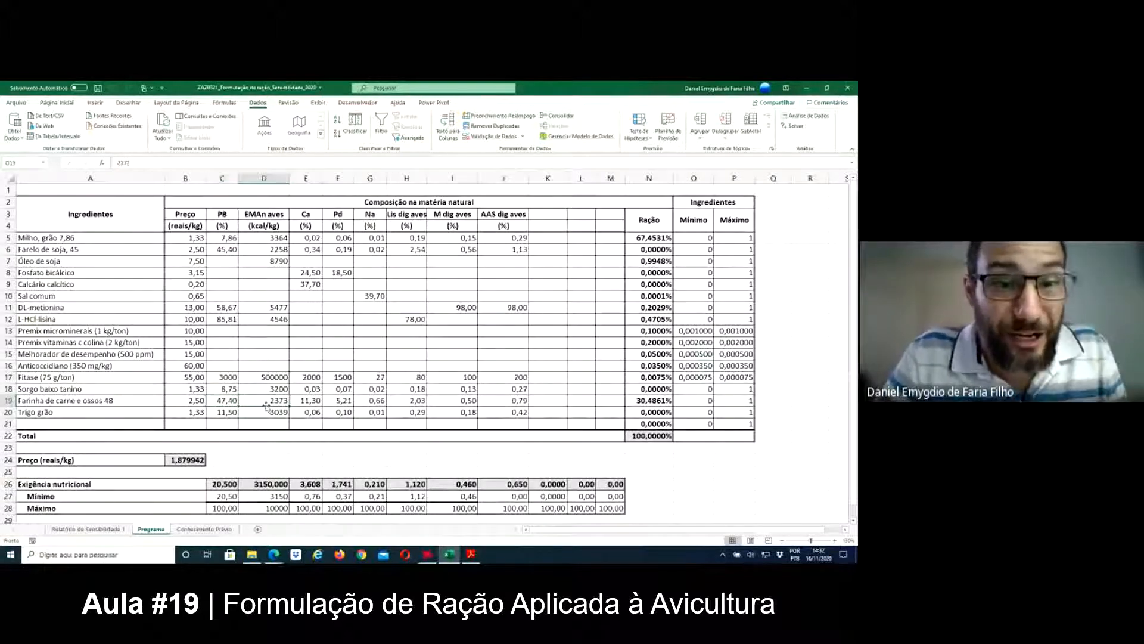
click(302, 403)
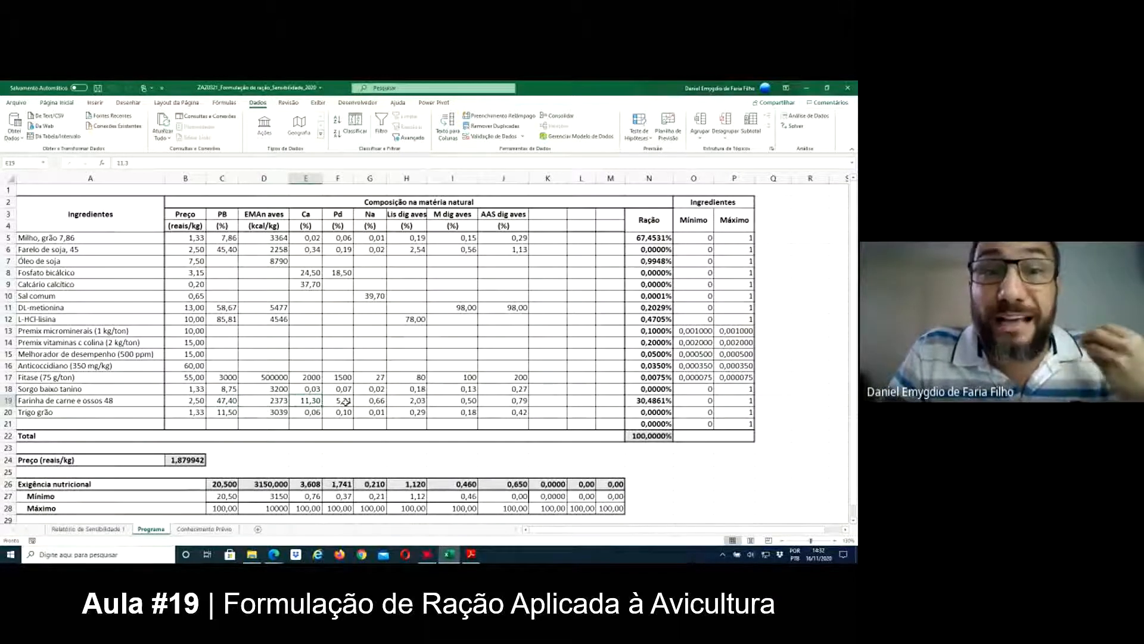
click(344, 403)
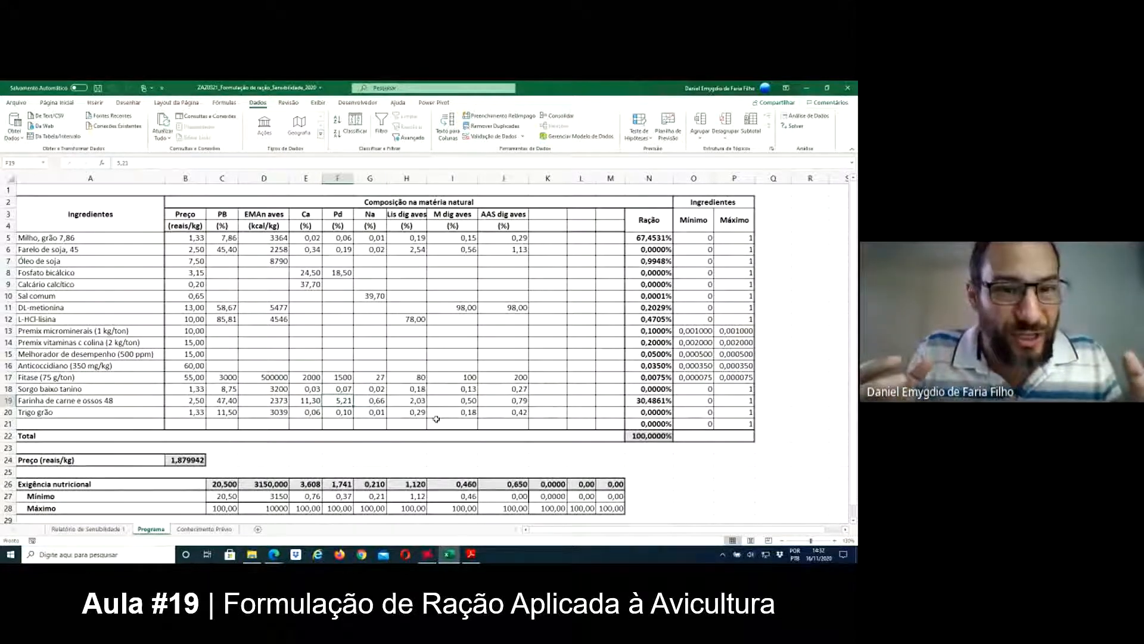
click(256, 401)
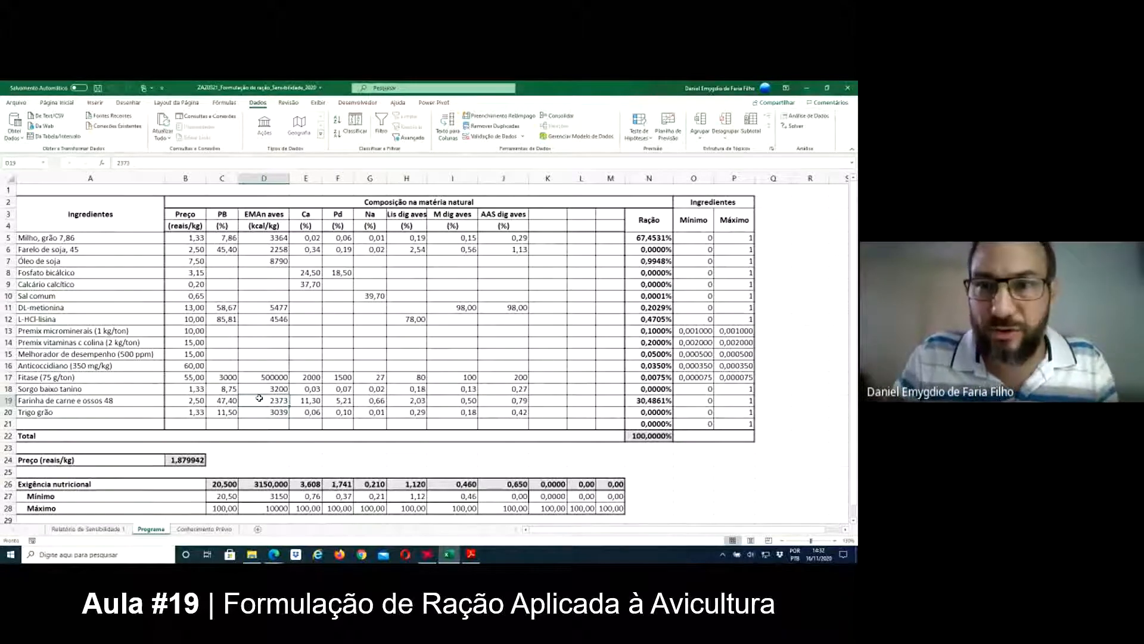
click(637, 400)
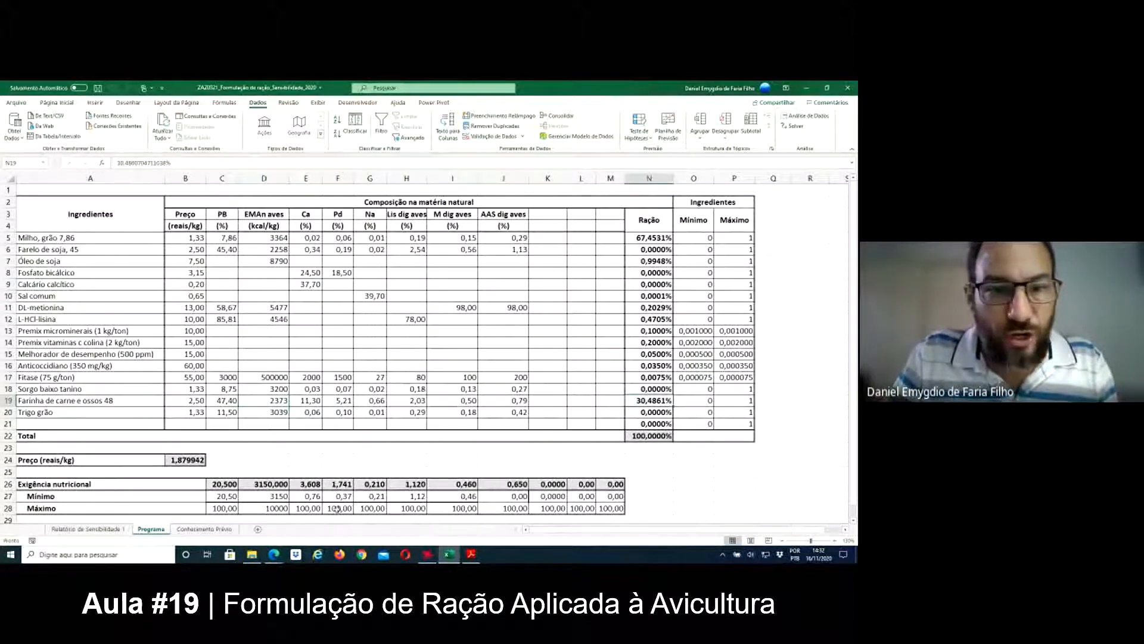
Set the Máximo for Ca in the nutritional requirements to 0,76 and check it against the Ca Mínimo
click(316, 508)
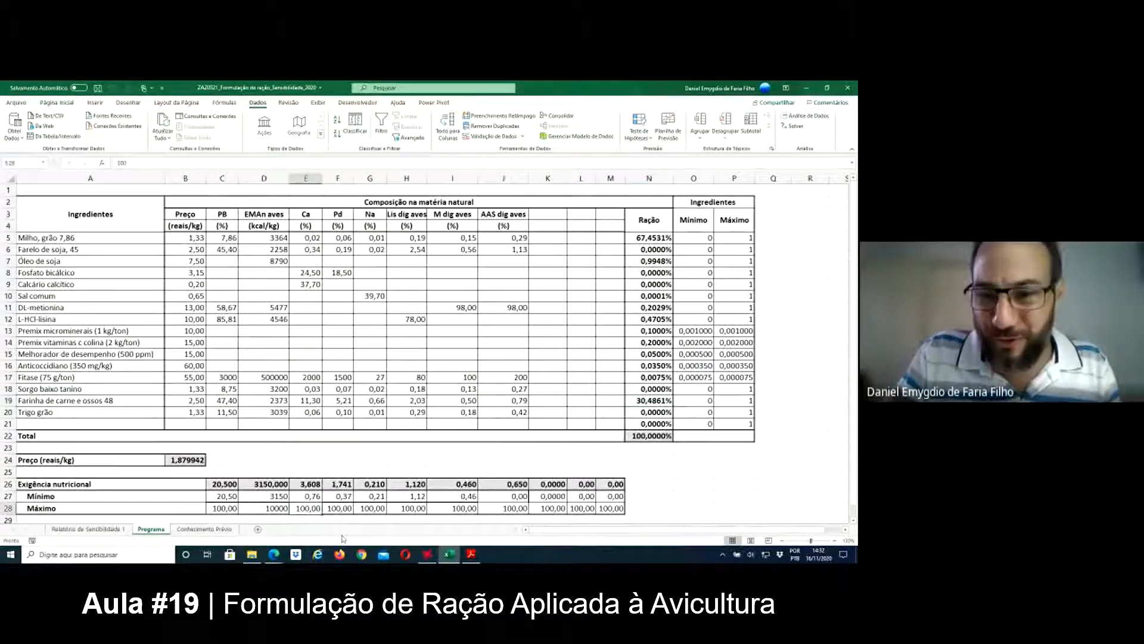
text(,76)
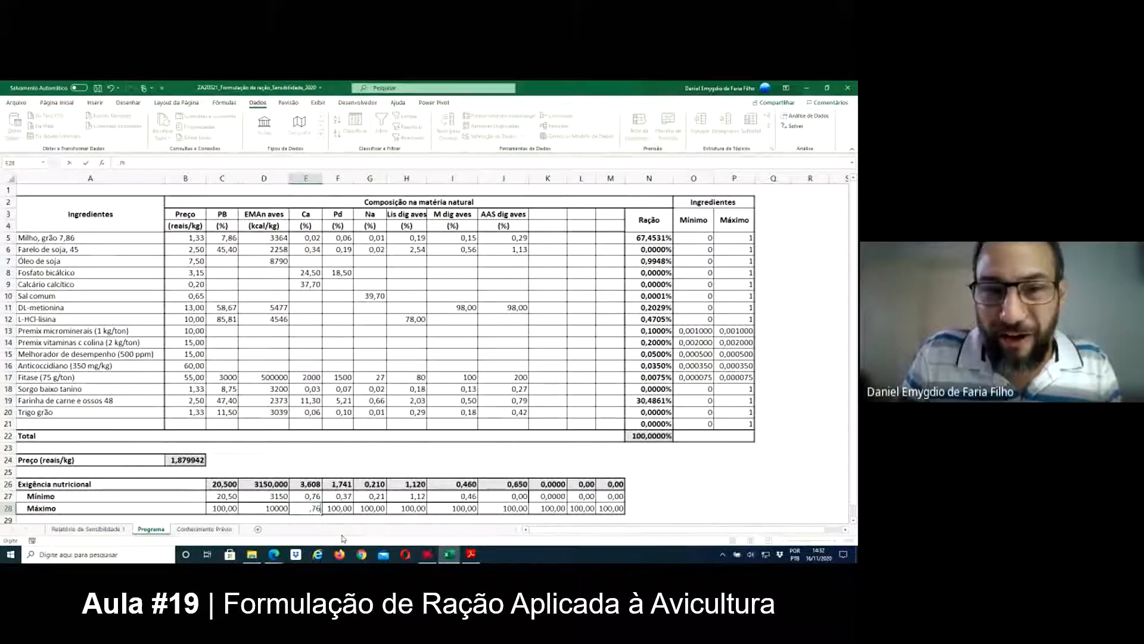
key(Return)
key(Up)
key(Up)
key(Up)
key(Up)
key(Up)
key(Up)
key(Up)
key(Up)
key(Up)
key(Up)
key(Up)
key(Up)
key(Up)
key(Up)
key(Up)
key(Up)
key(Up)
key(Up)
key(Up)
key(Up)
key(Up)
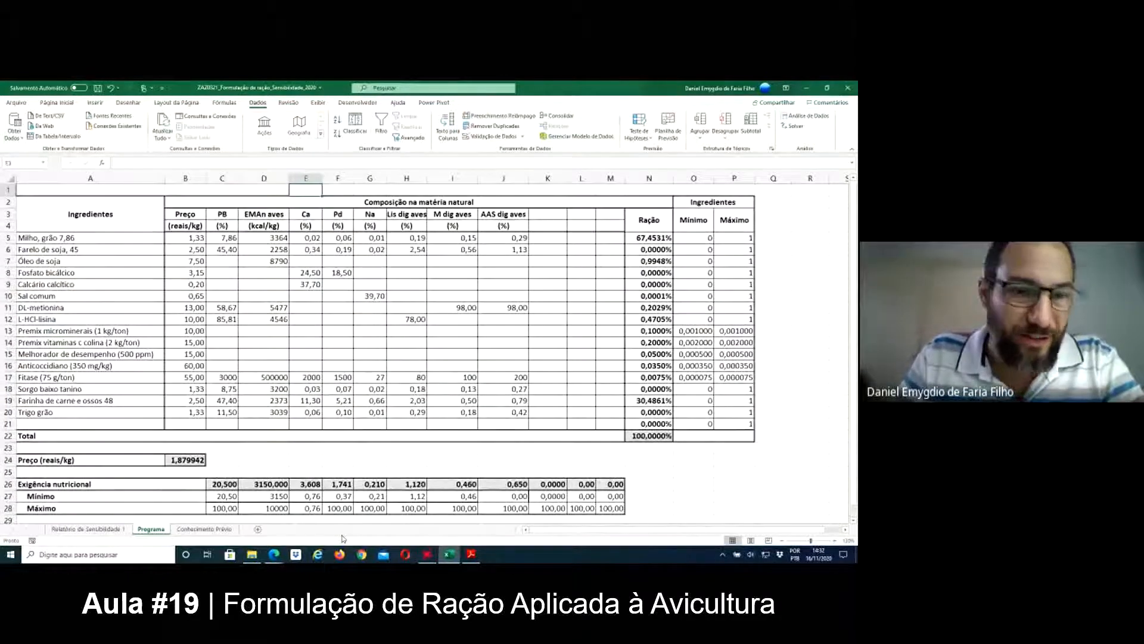
click(309, 496)
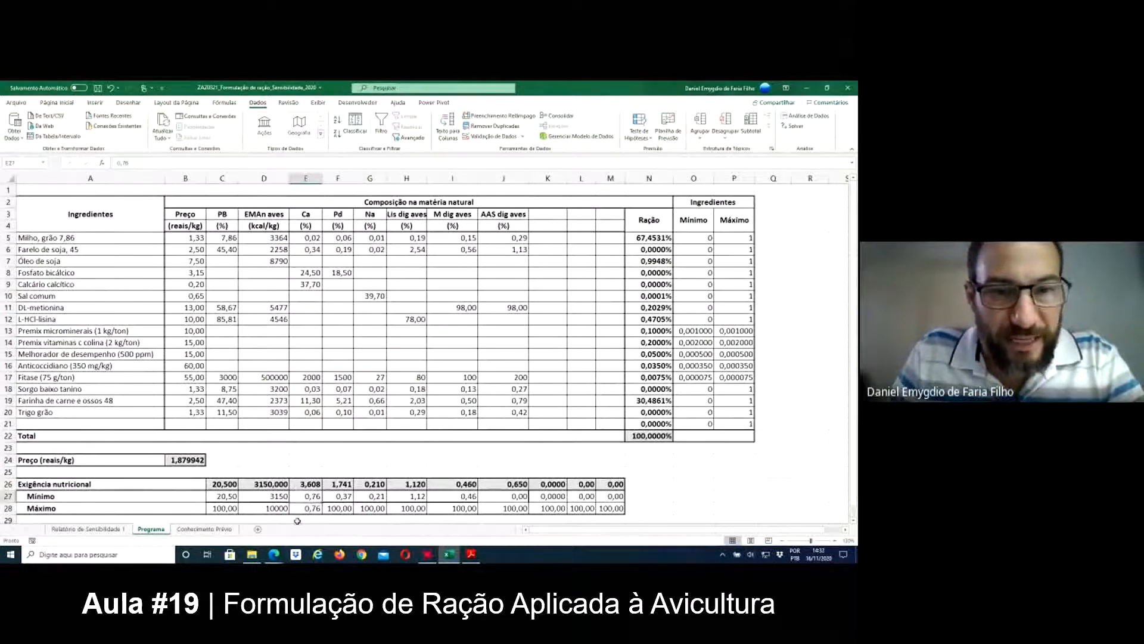
click(301, 511)
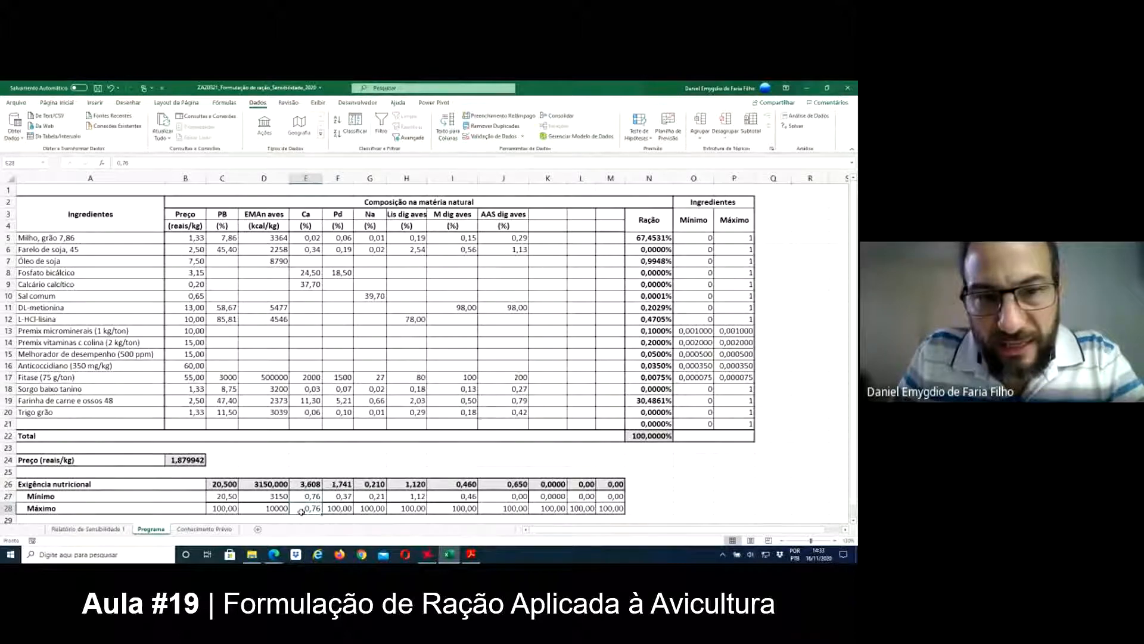
Re-solve the ration with Solver using the existing minimum-cost LP Simplex setup, keep the solution and check the Ração share of Milho
click(794, 126)
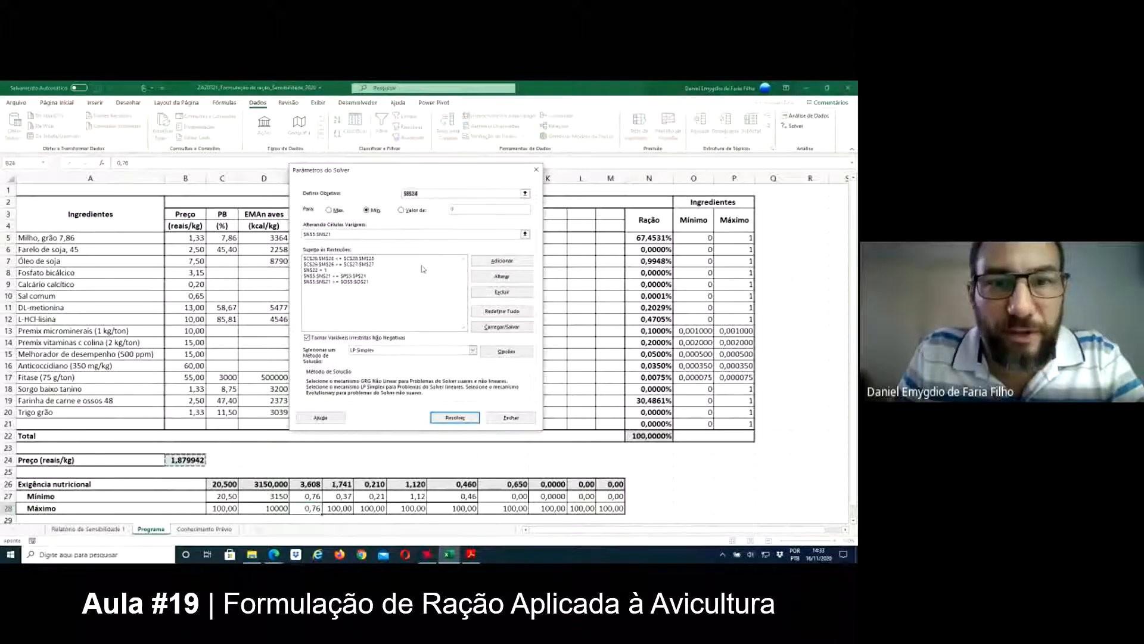
click(454, 419)
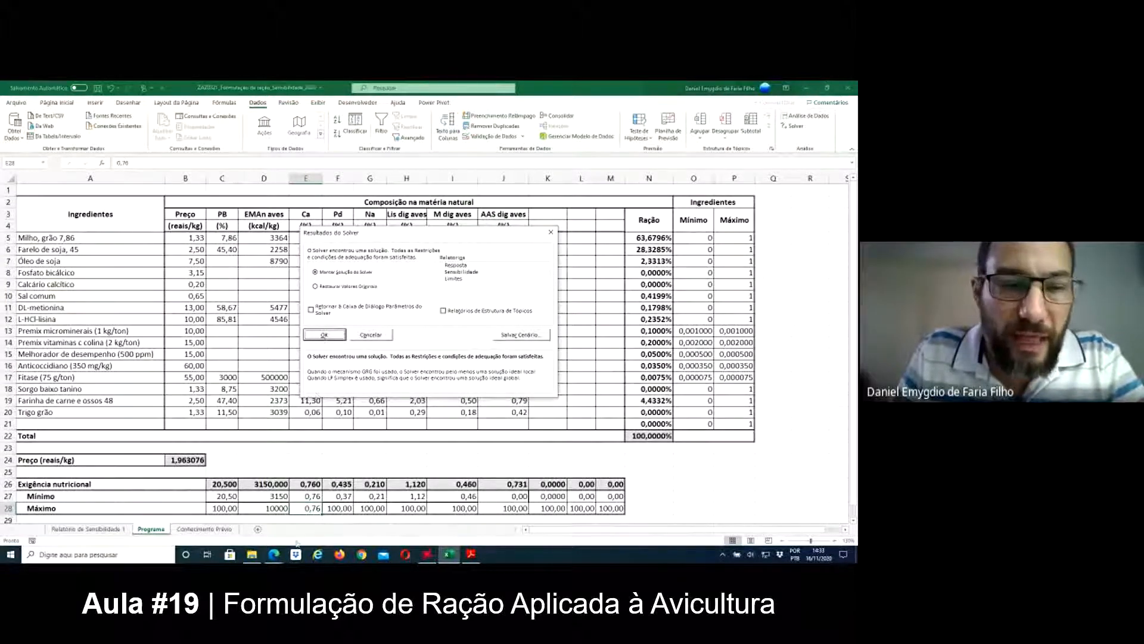
click(322, 336)
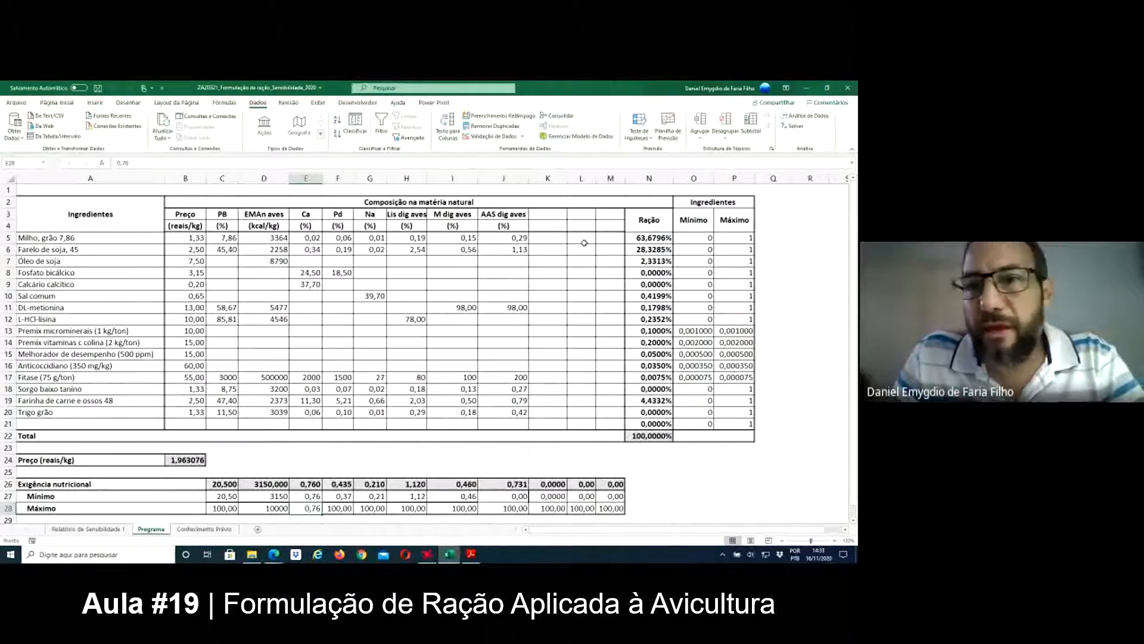
click(651, 240)
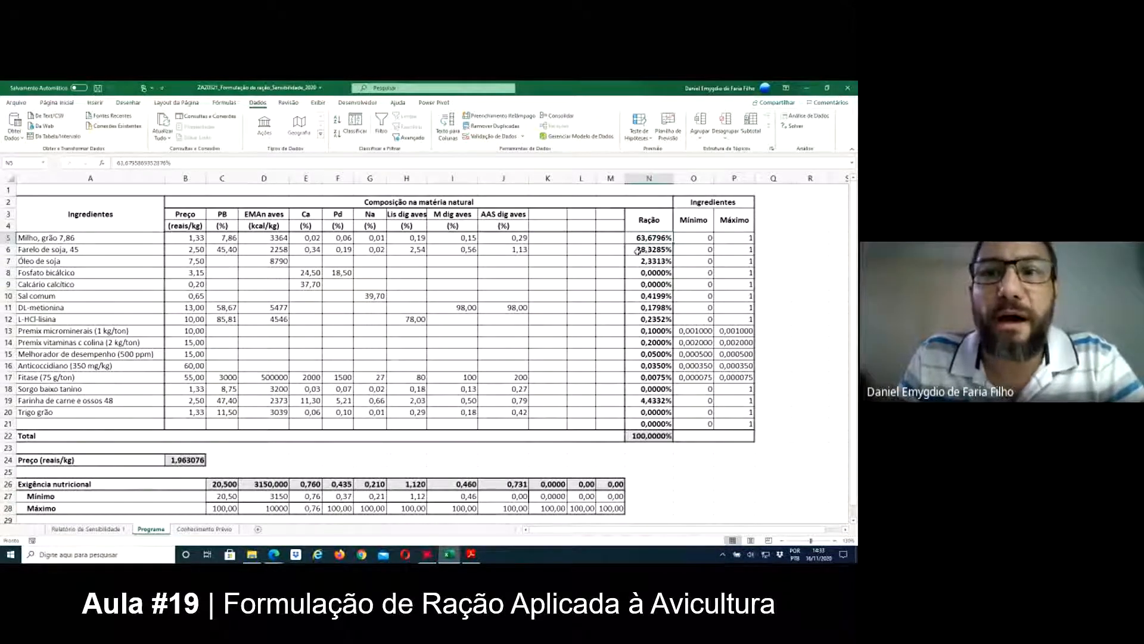
Compare the Ração shares of Milho, Farelo de soja and Óleo de soja in the new solution
click(650, 246)
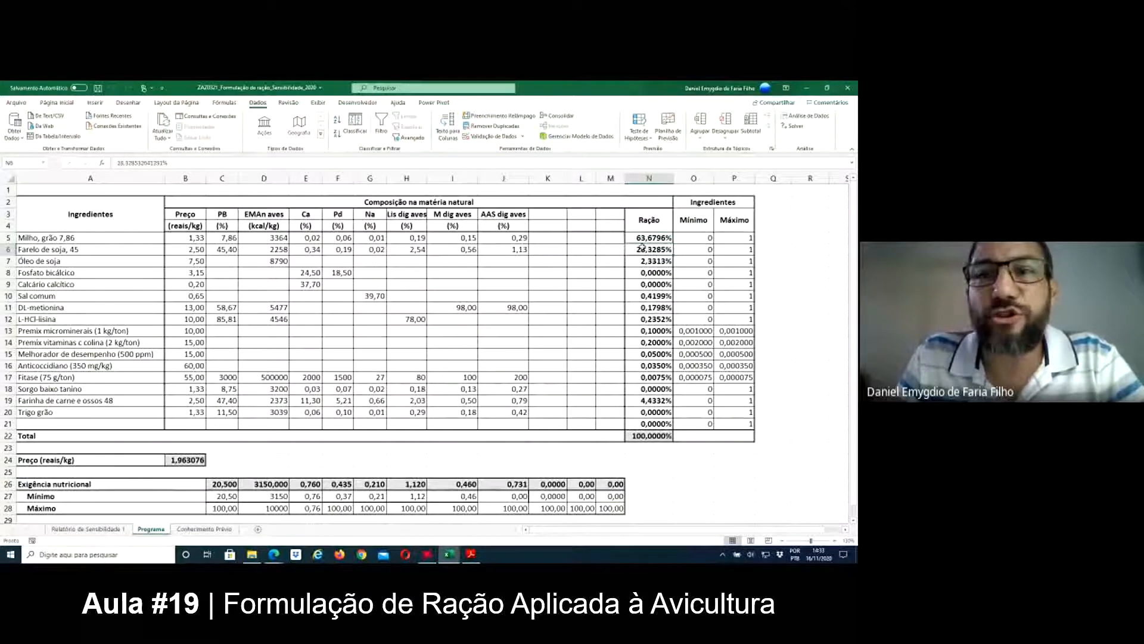
click(642, 237)
click(647, 249)
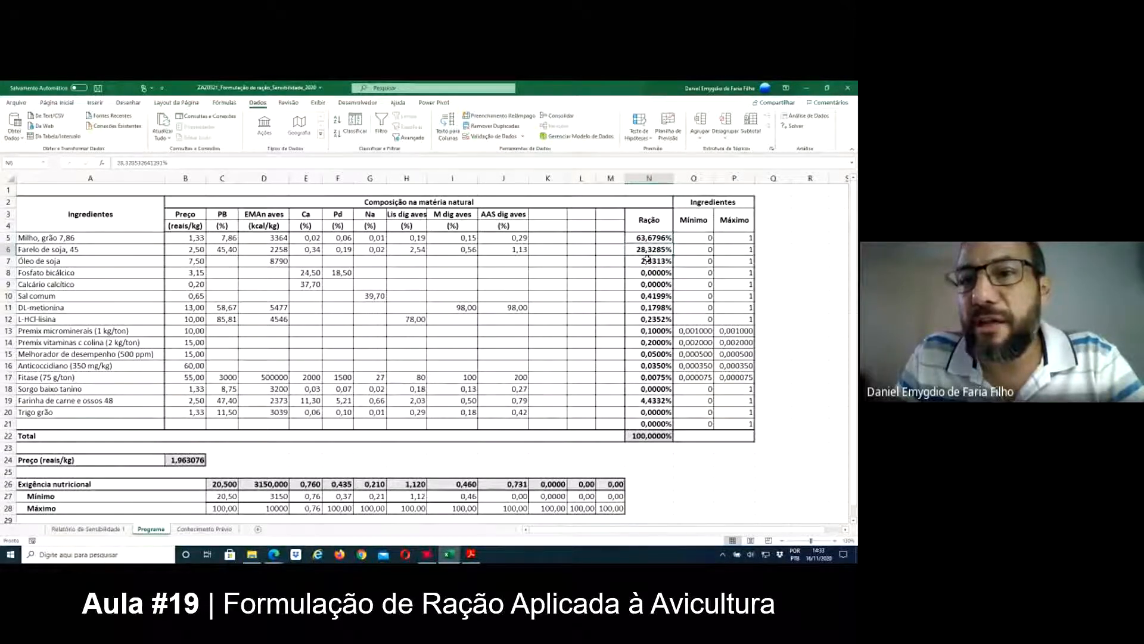
click(647, 260)
click(645, 238)
click(648, 250)
click(649, 261)
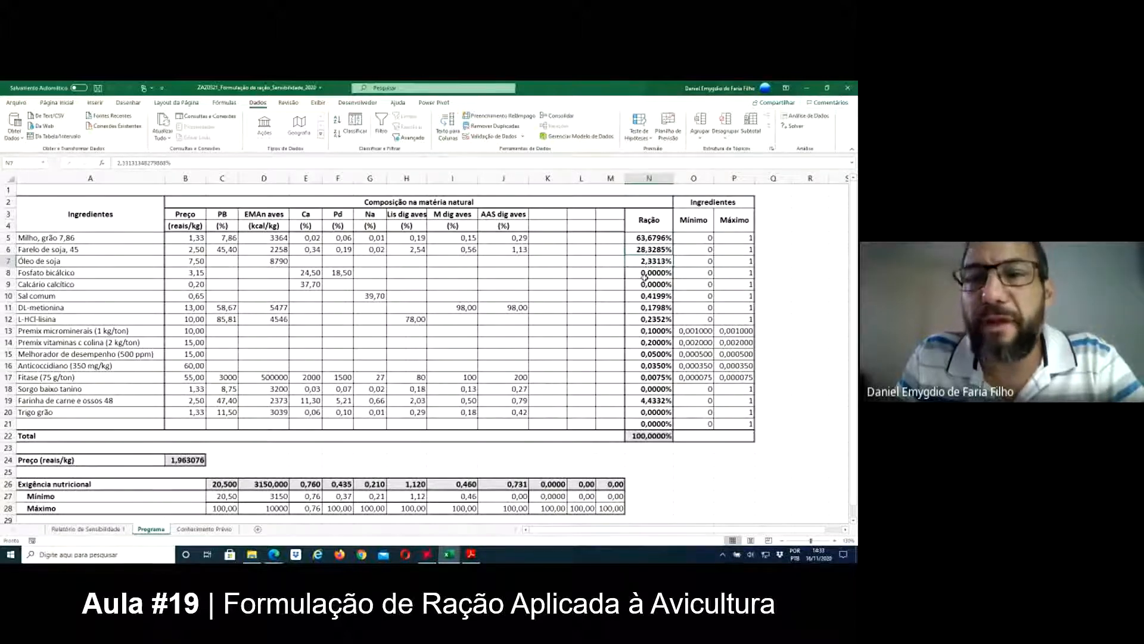
Check the Ração shares of Fosfato bicálcico and Calcário calcítico, along with Sal comum and Farinha de carne e ossos
click(645, 275)
click(645, 284)
click(640, 274)
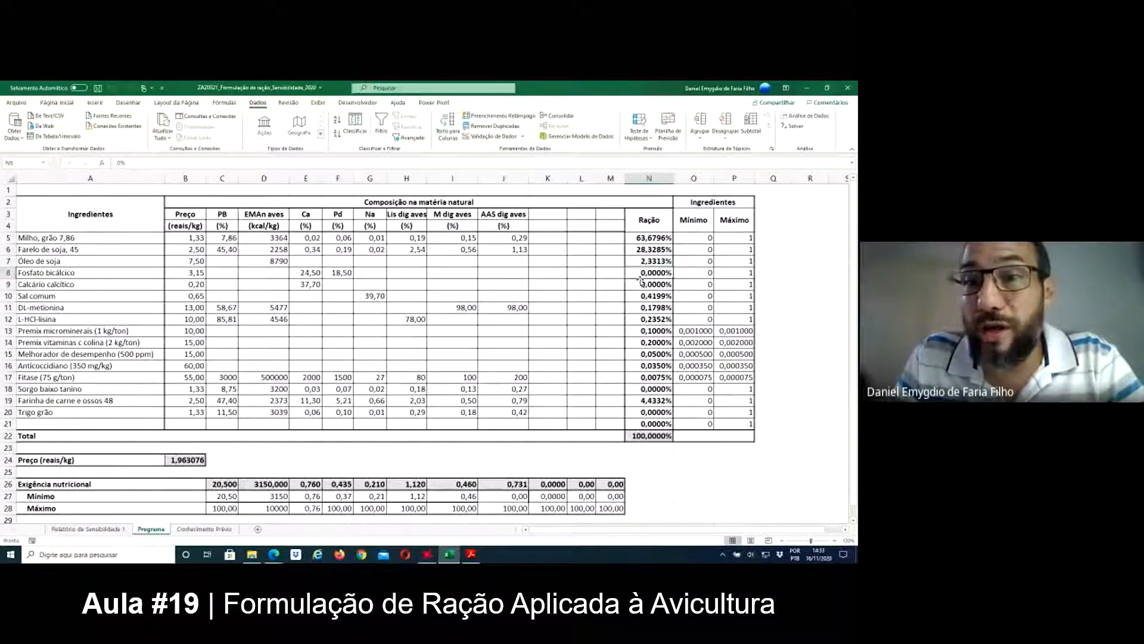
click(639, 283)
click(637, 273)
click(638, 284)
click(636, 272)
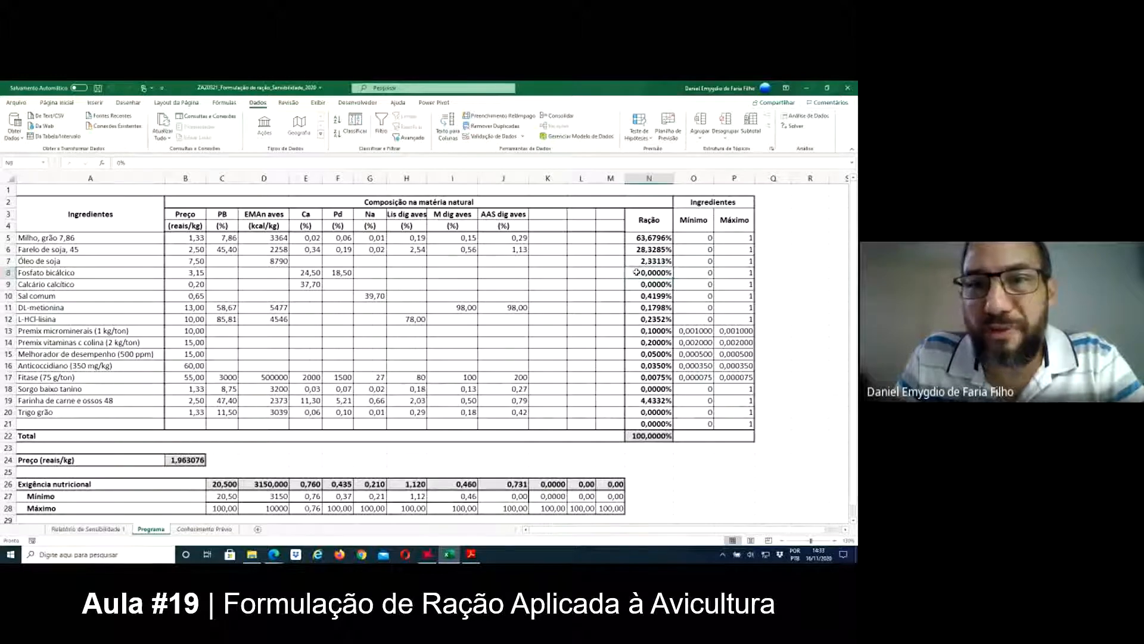
click(637, 296)
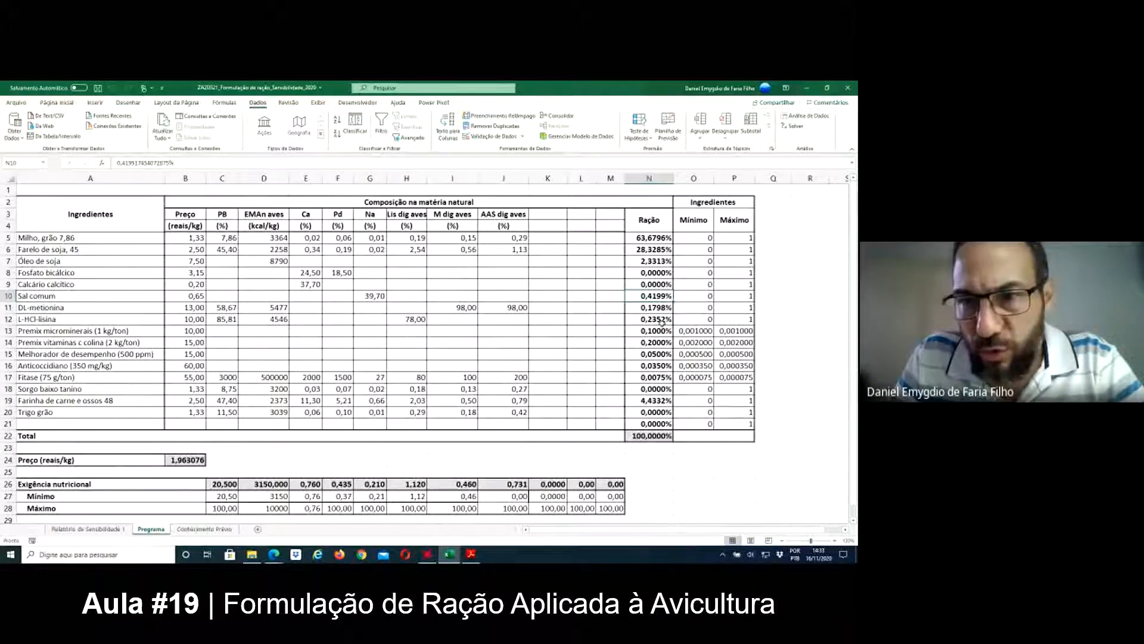
click(644, 402)
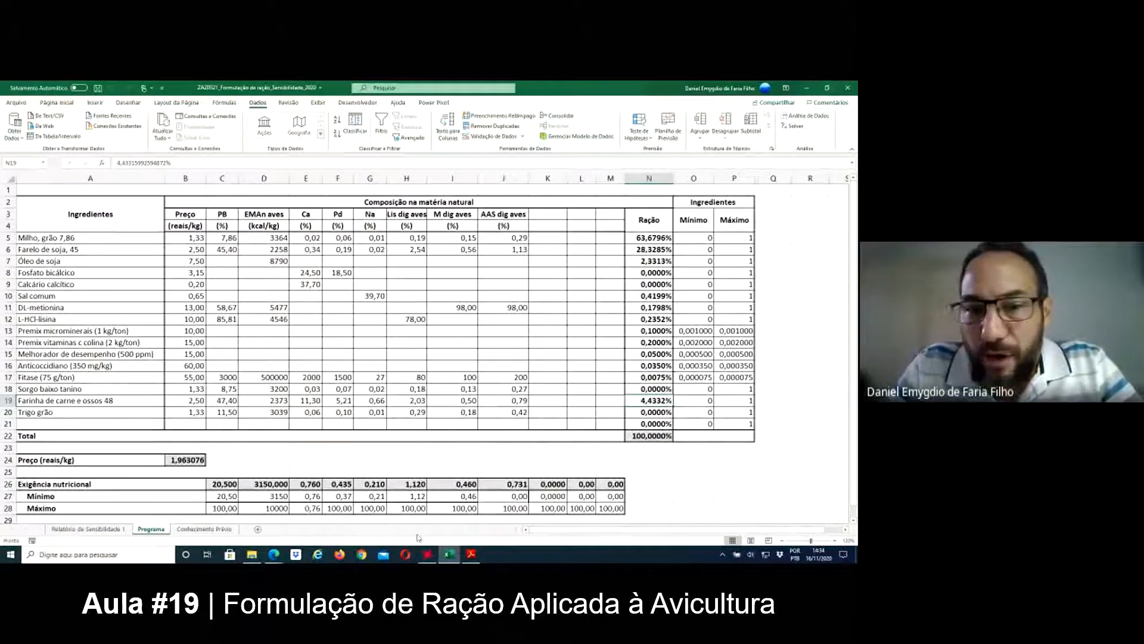
Set the Máximo for Pd in the nutritional requirements to 0,37
click(340, 506)
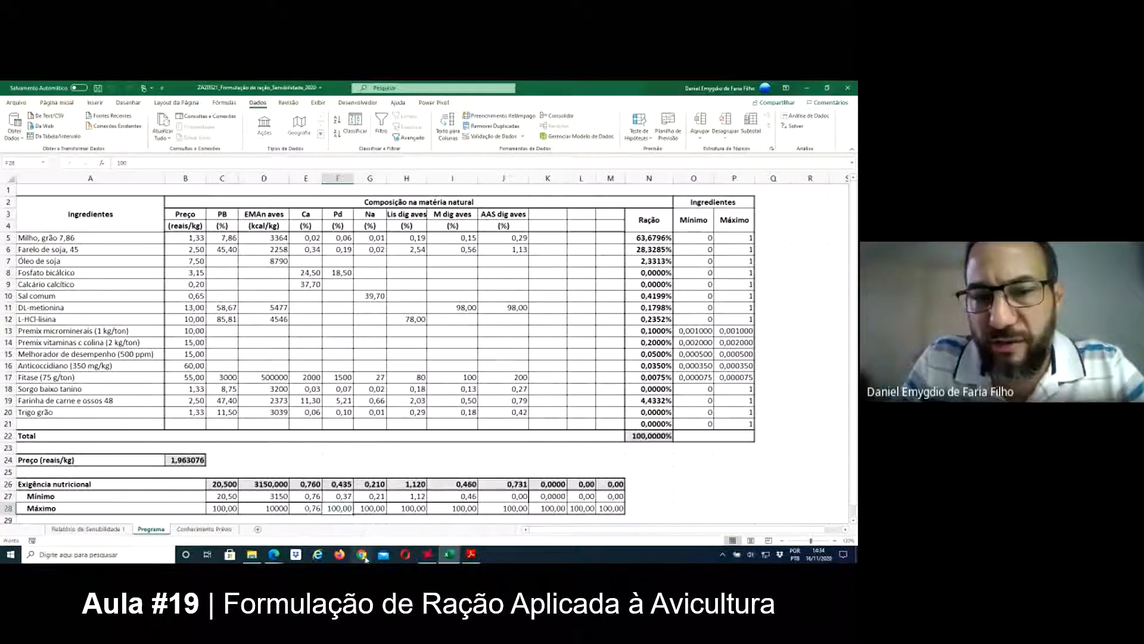
text(0,37)
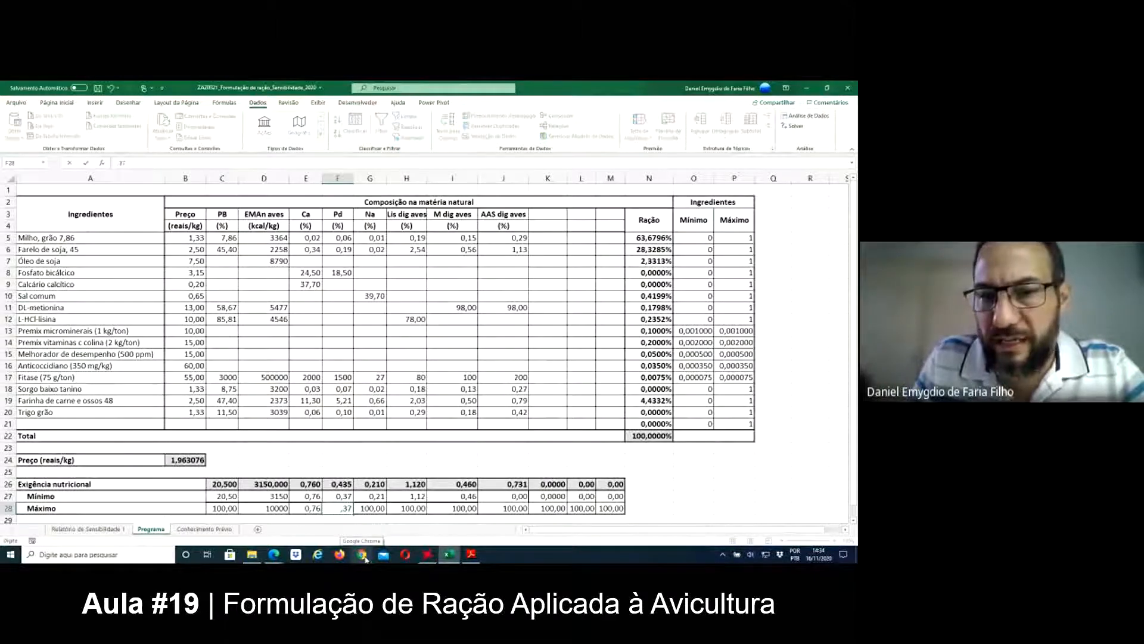
key(Return)
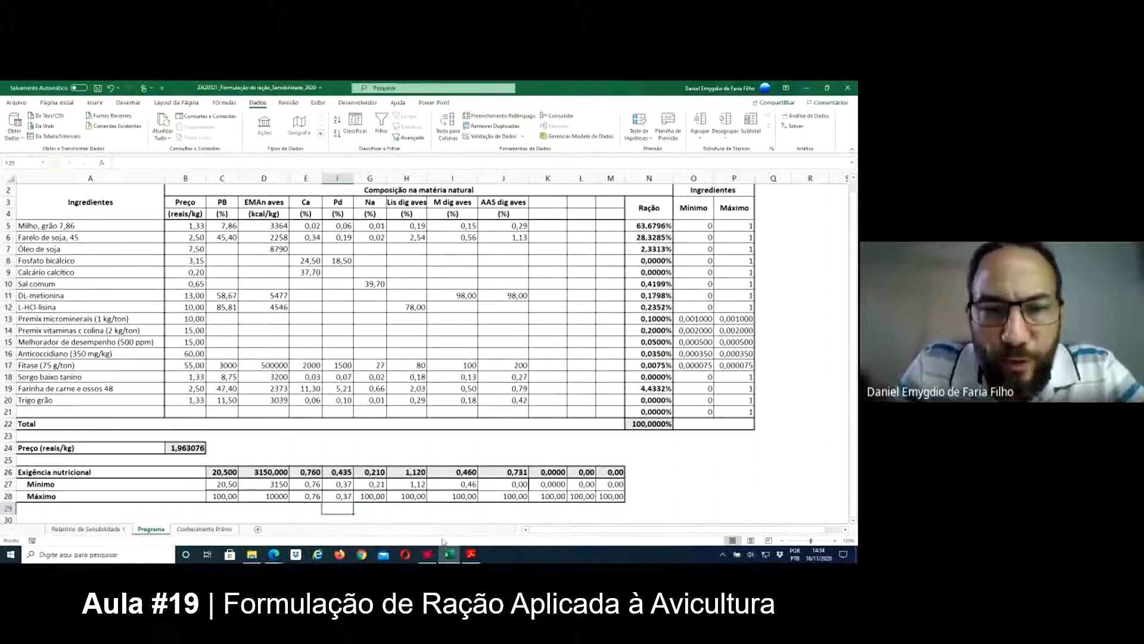
Re-solve the ration with Solver, keep the solution and generate the Sensibilidade report
scroll(442, 539, up, 1)
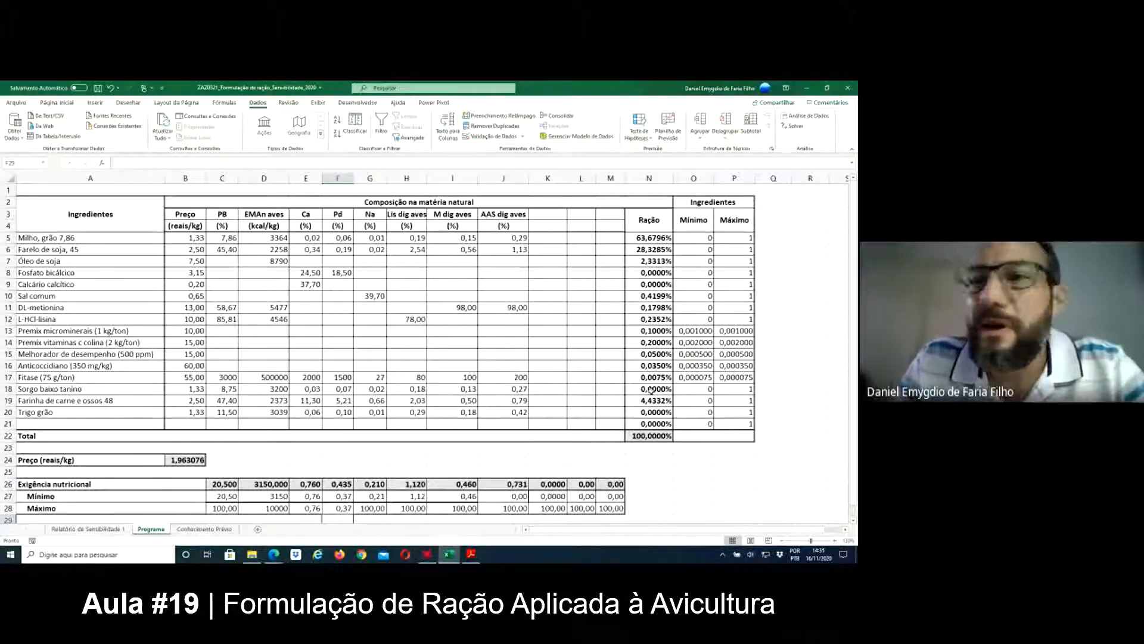
click(792, 122)
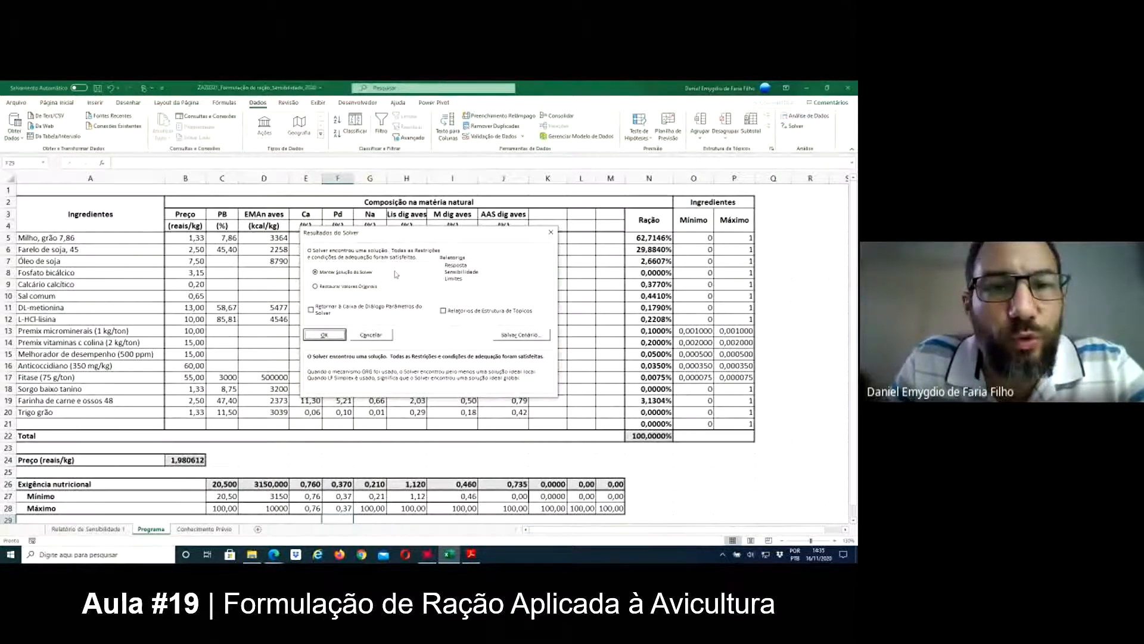
click(455, 273)
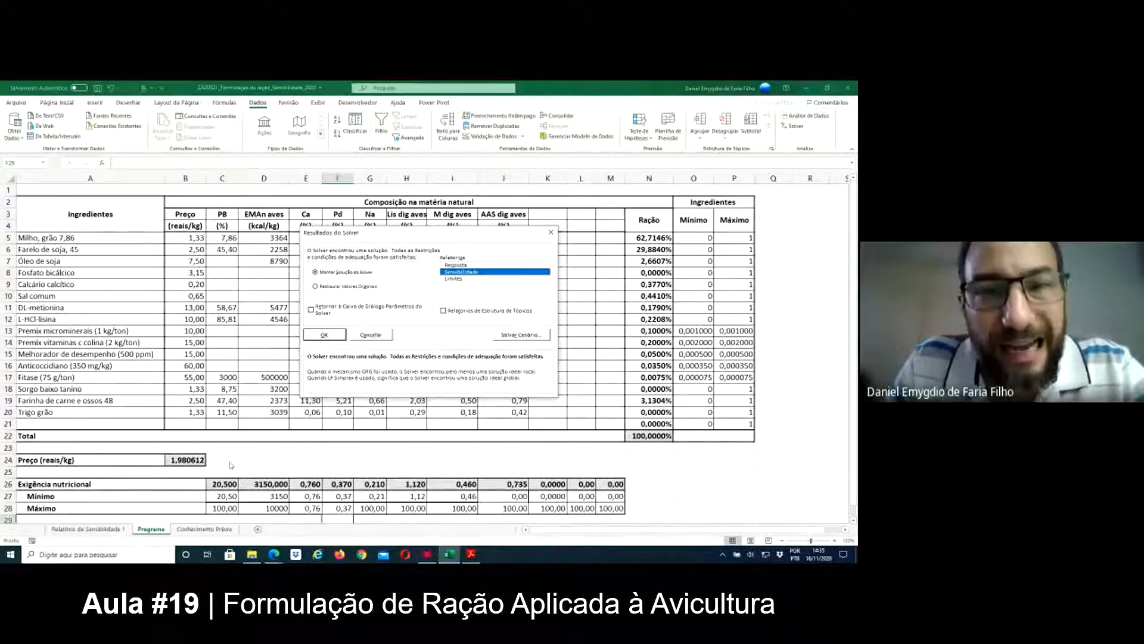
click(325, 335)
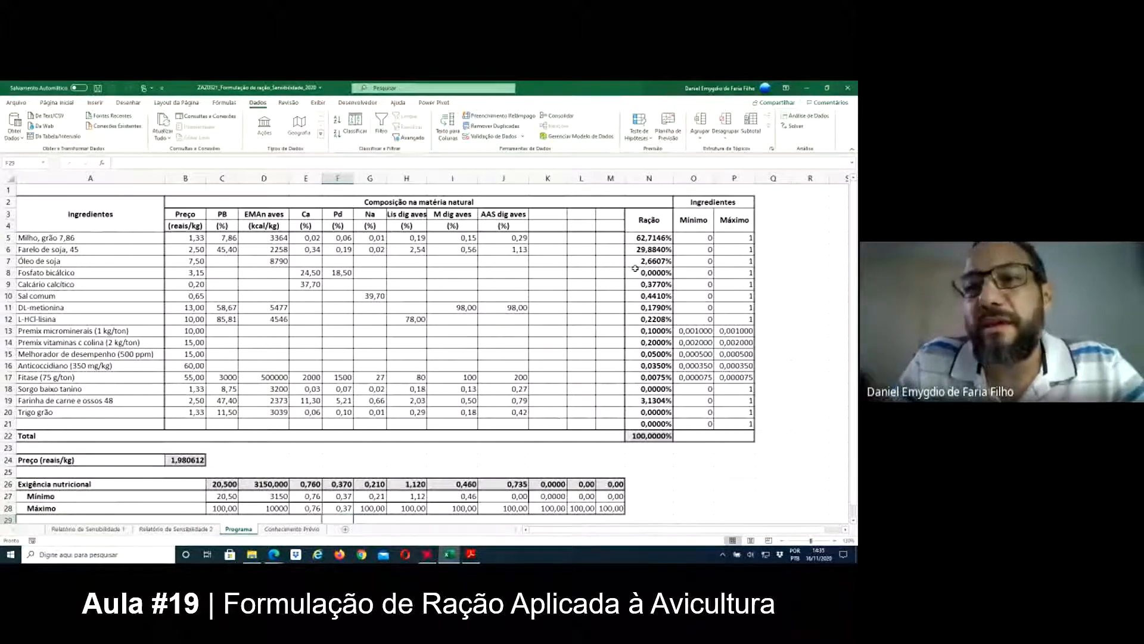
Review the updated Ração shares from Milho through the mineral sources, Sal comum and amino acids to Sorgo and Farinha de carne e ossos
click(645, 238)
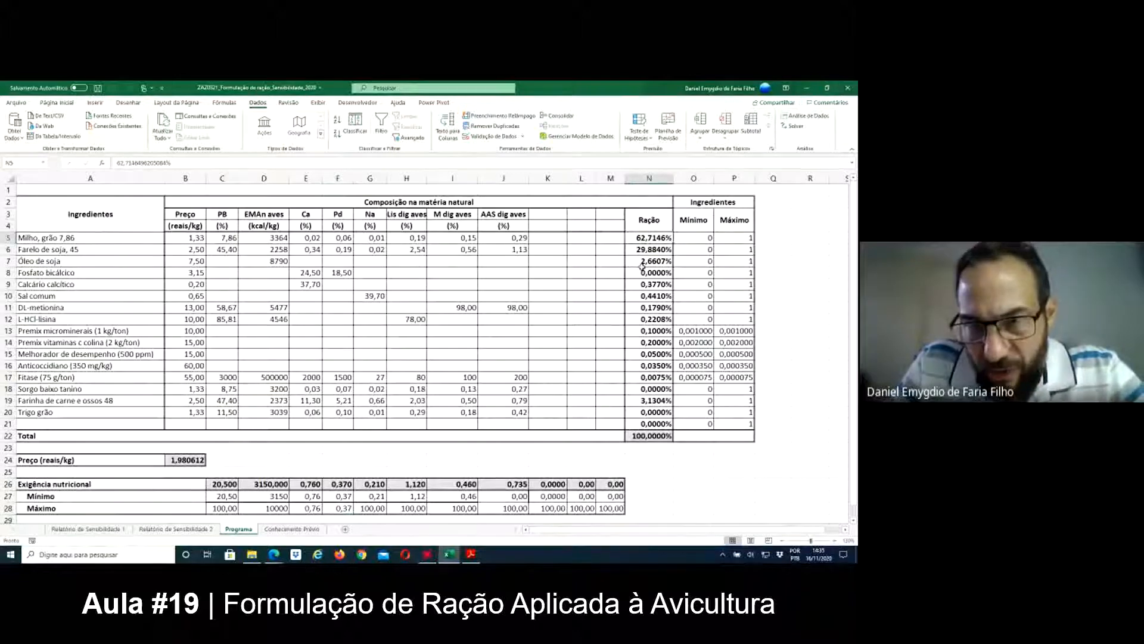
click(643, 274)
click(643, 284)
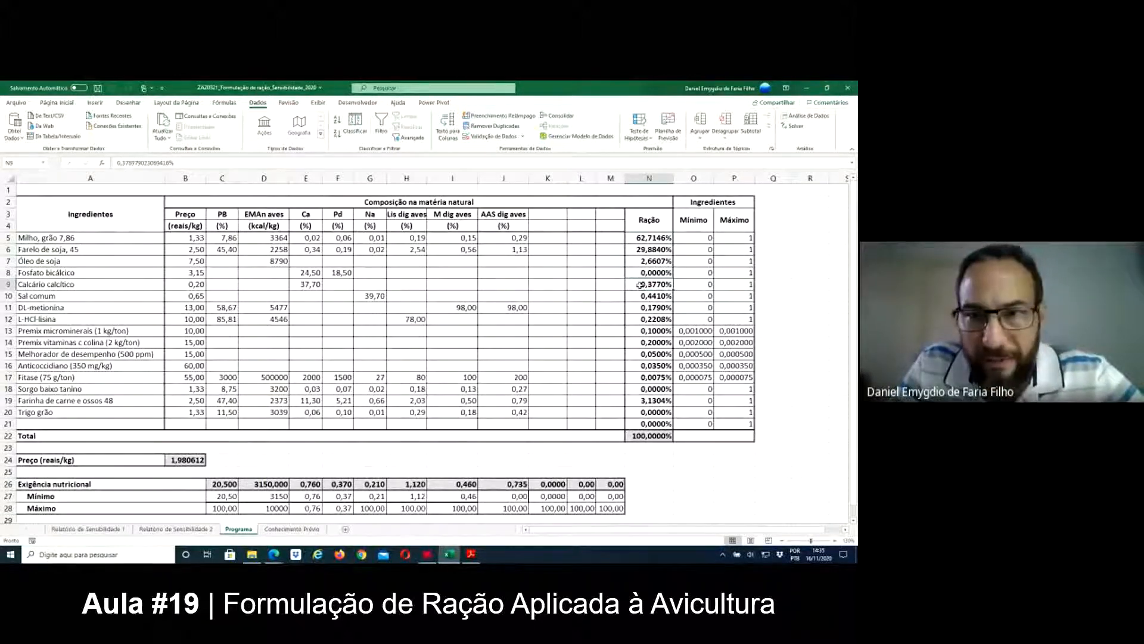
click(642, 297)
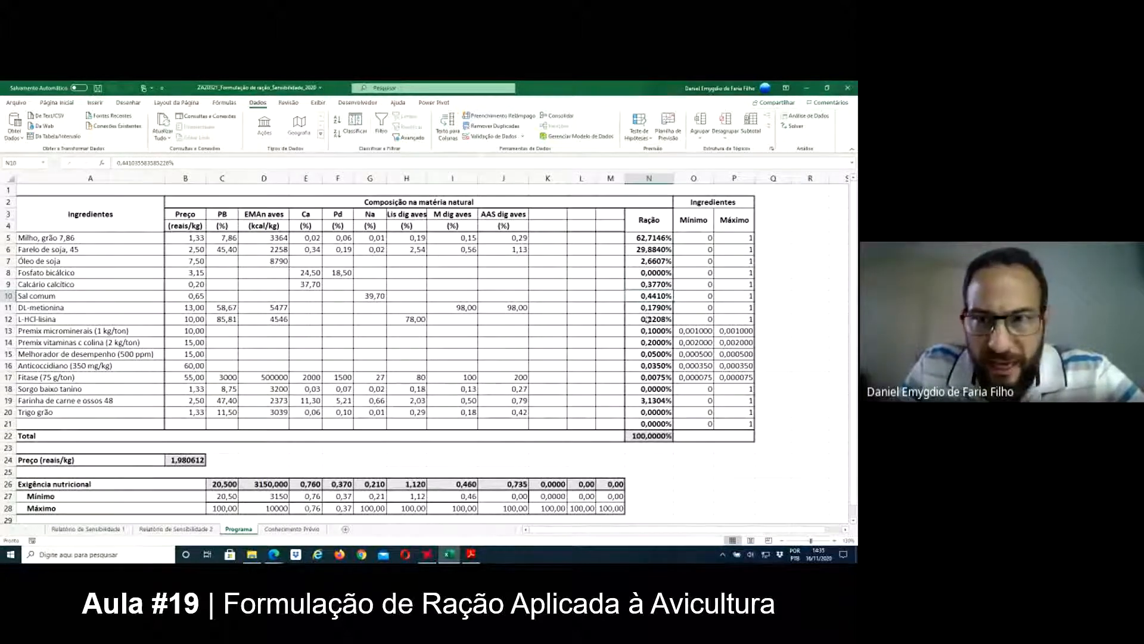
click(638, 320)
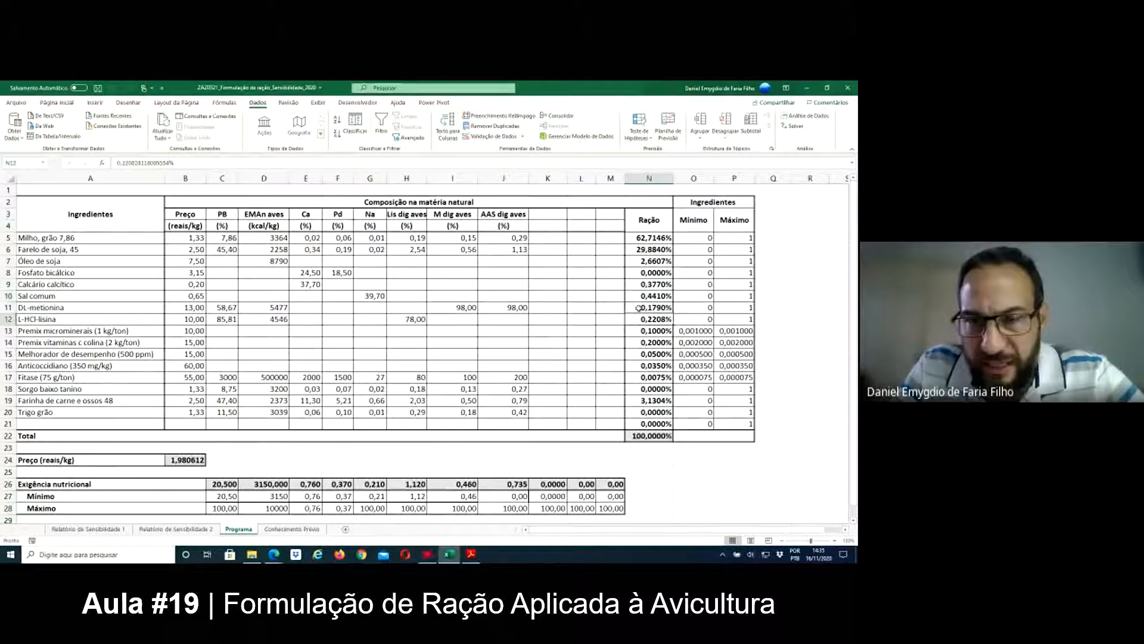
click(638, 309)
click(655, 389)
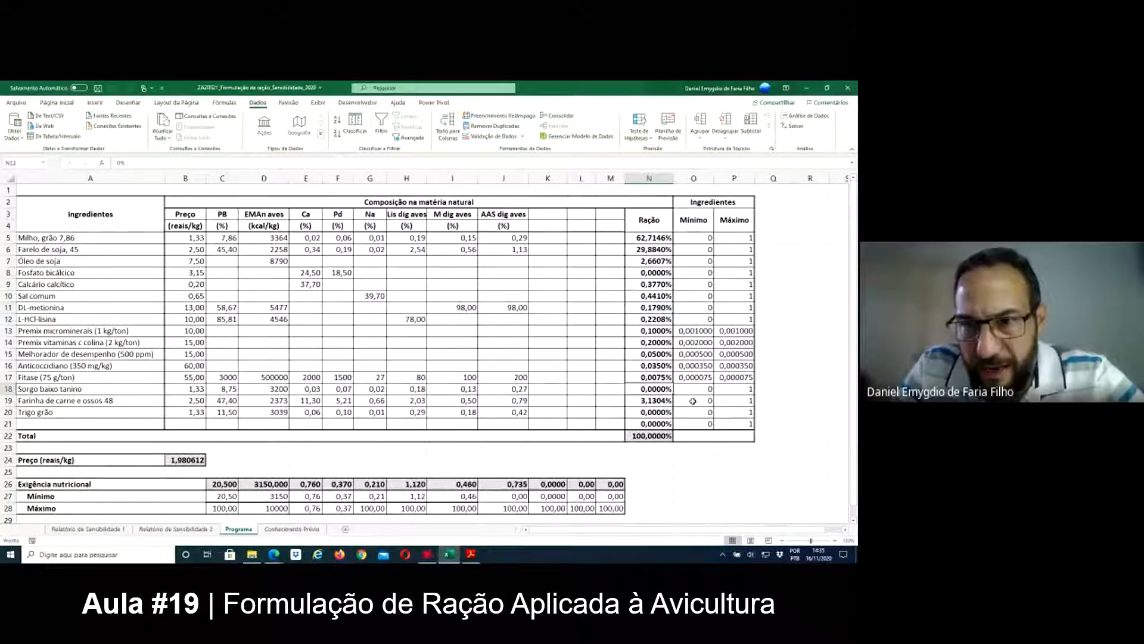
click(662, 401)
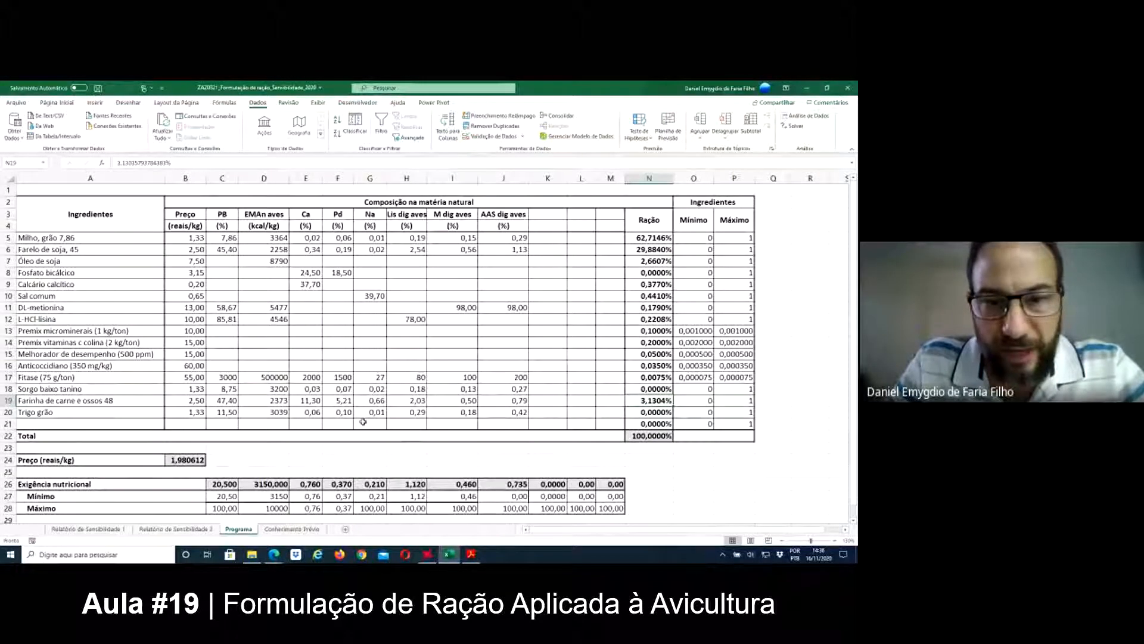
Switch to the Tabelas Brasileiras para Aves e Suínos PDF in Adobe Reader and browse the Lista dos Alimentos on page 41
key(alt+Tab)
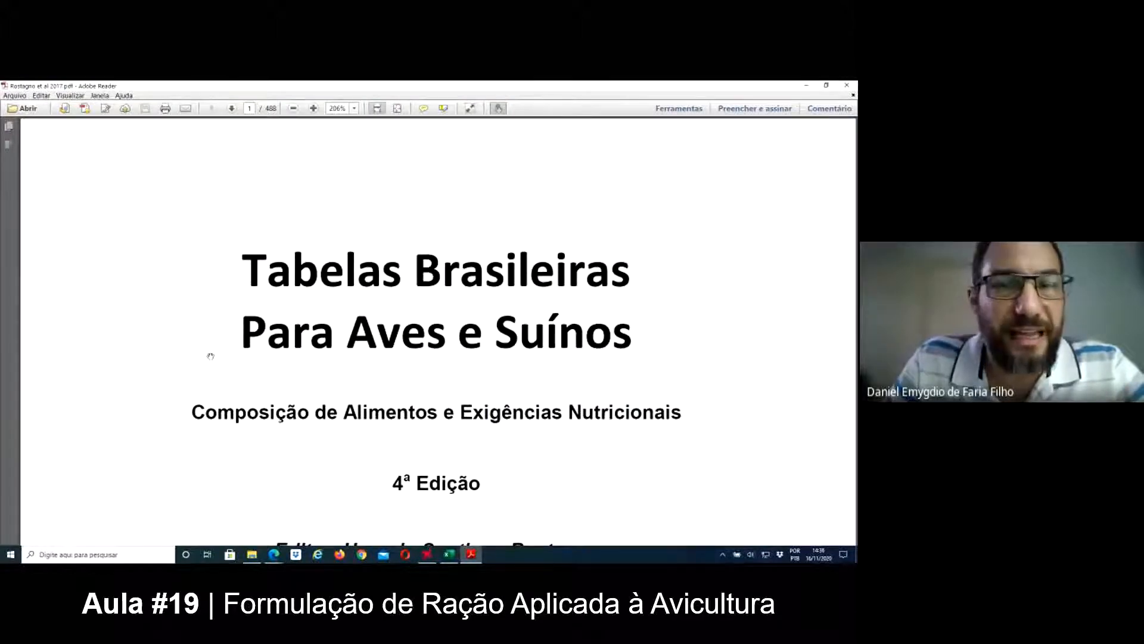
click(257, 108)
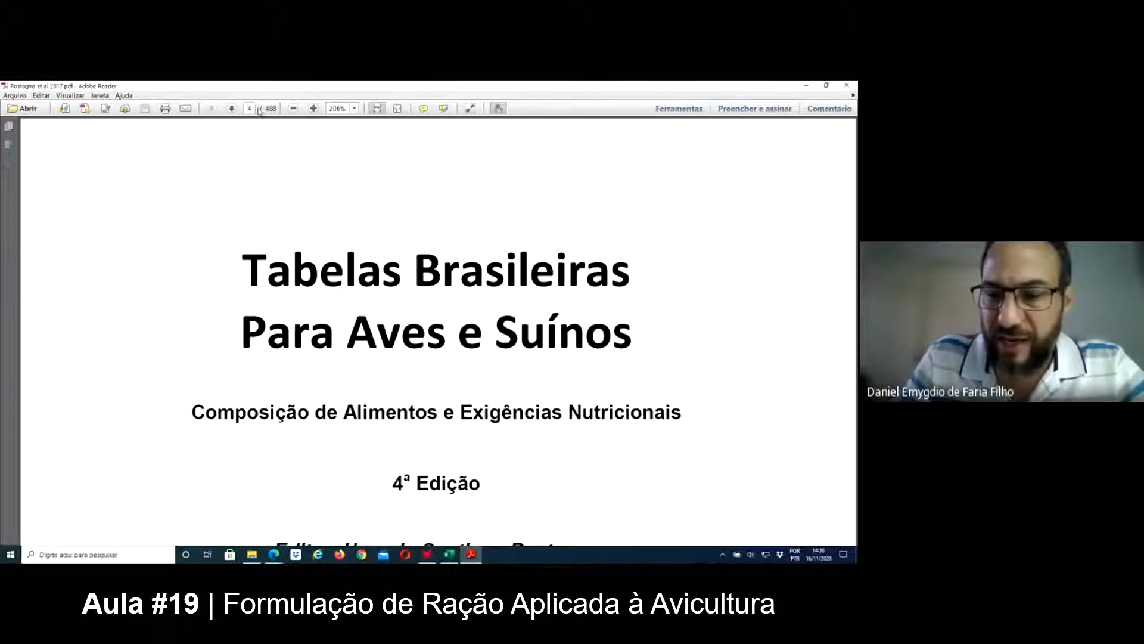
text(41)
key(Return)
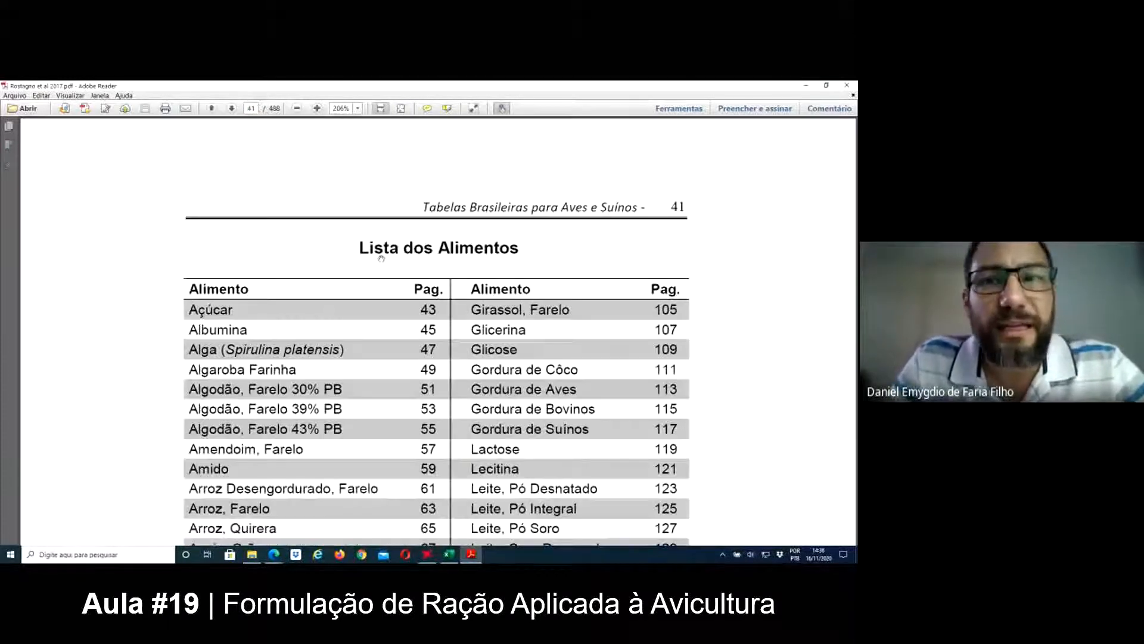
scroll(382, 249, down, 8)
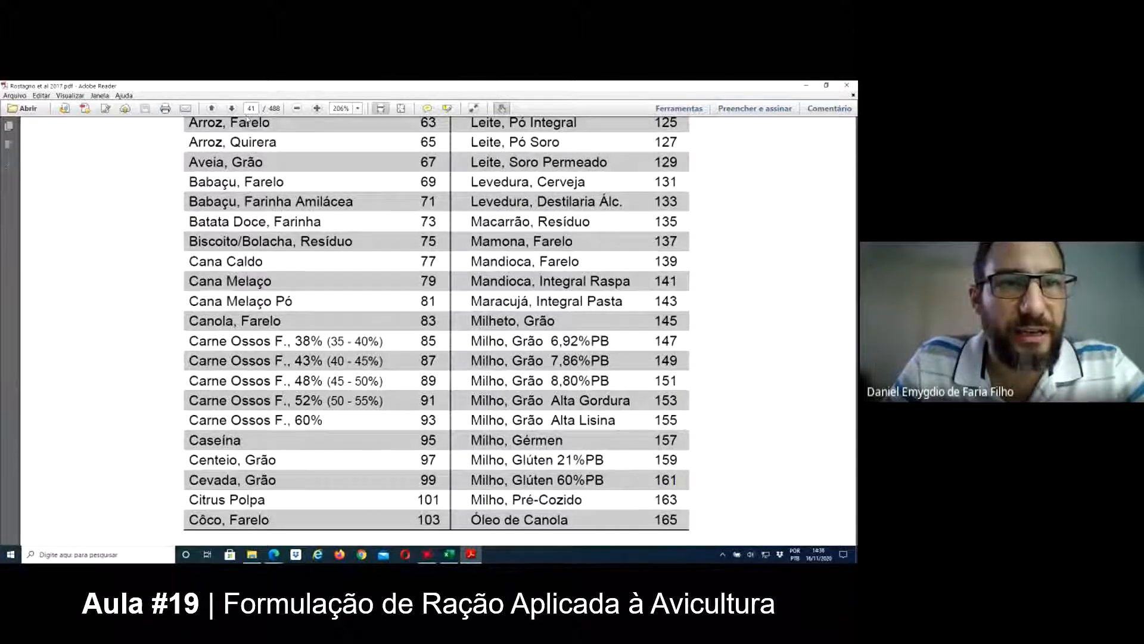
Go to page 89 and examine the composition and energy table for Carne e Ossos, Farinha 48% PB
click(246, 109)
text(8)
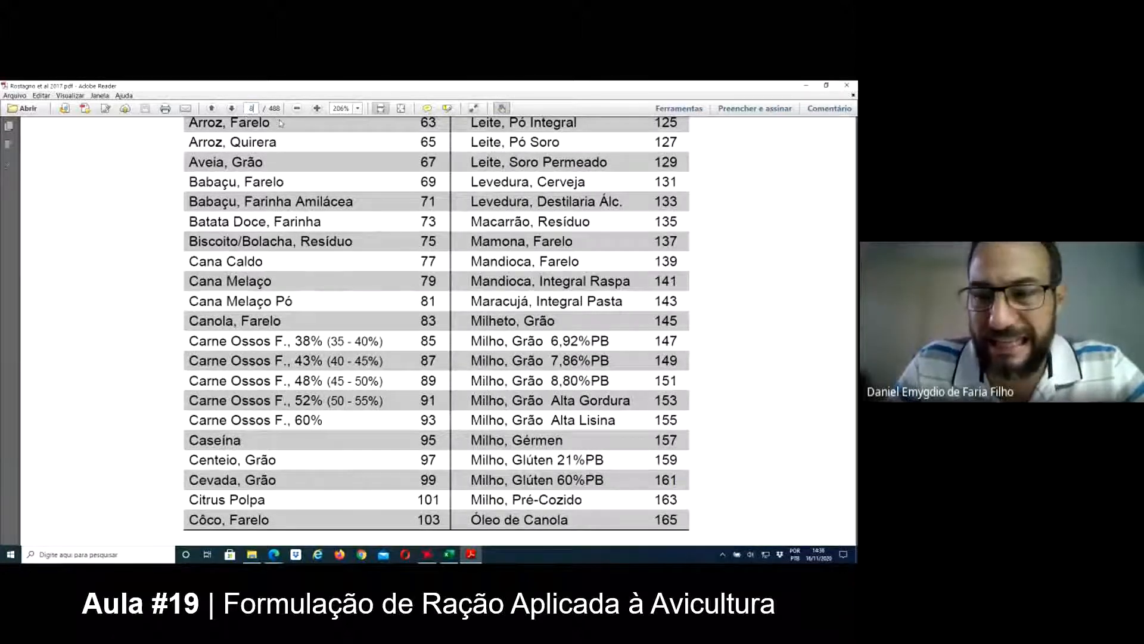
text(9)
key(Return)
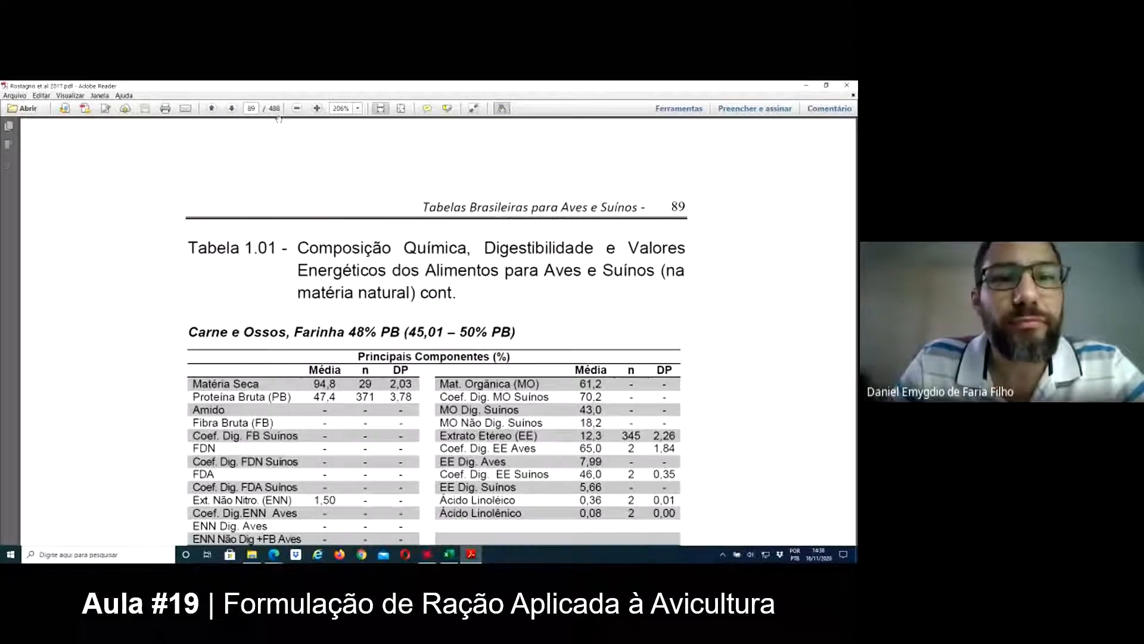
scroll(475, 325, down, 5)
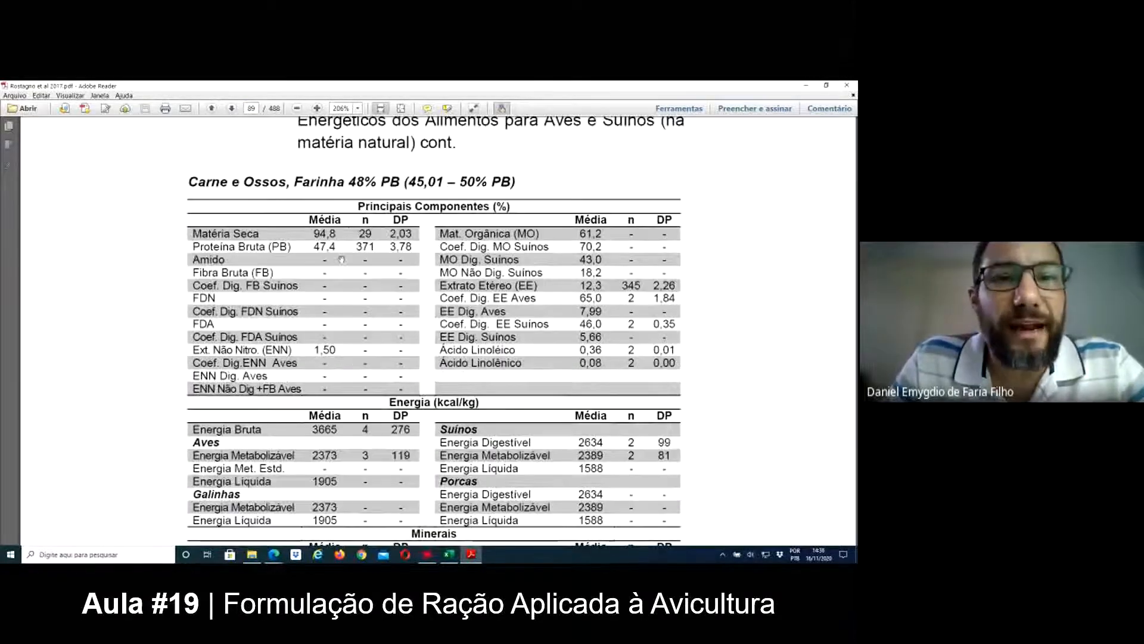